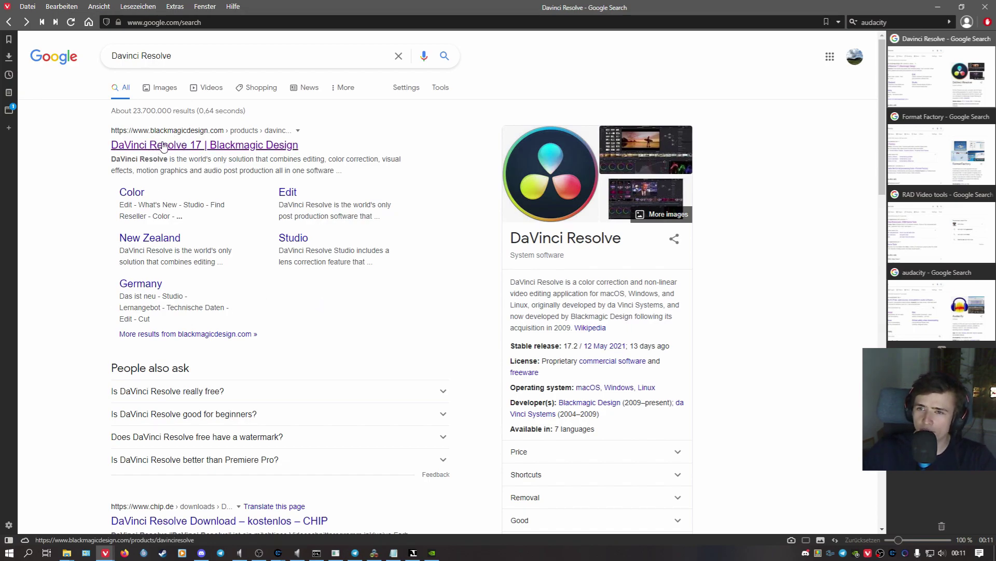
# Look at the DaVinci Resolve Studio 17 download option on Blackmagic Design, then return to the overview
pyautogui.click(187, 148)
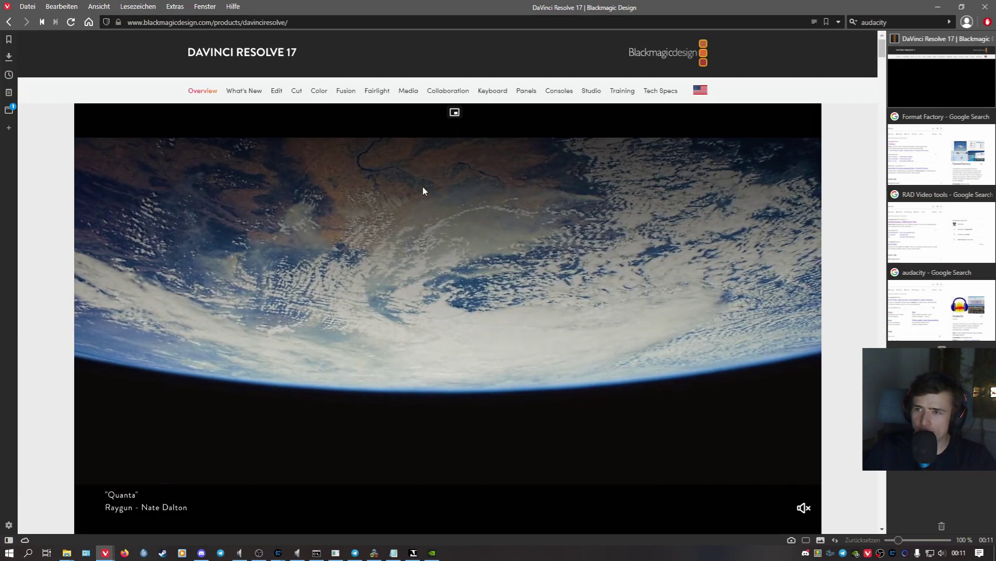
pyautogui.scroll(-5, 363, 228)
pyautogui.click(236, 337)
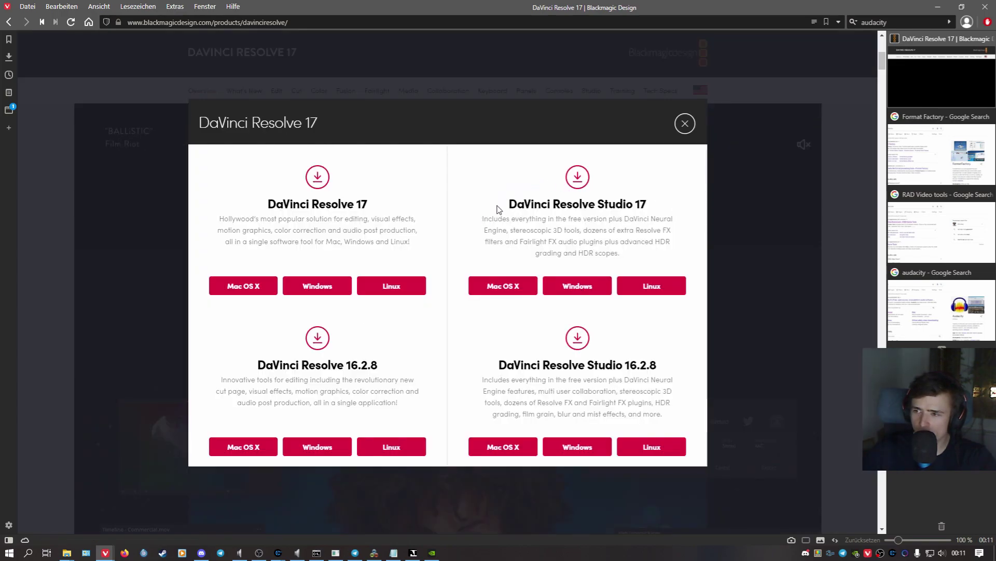
pyautogui.click(573, 291)
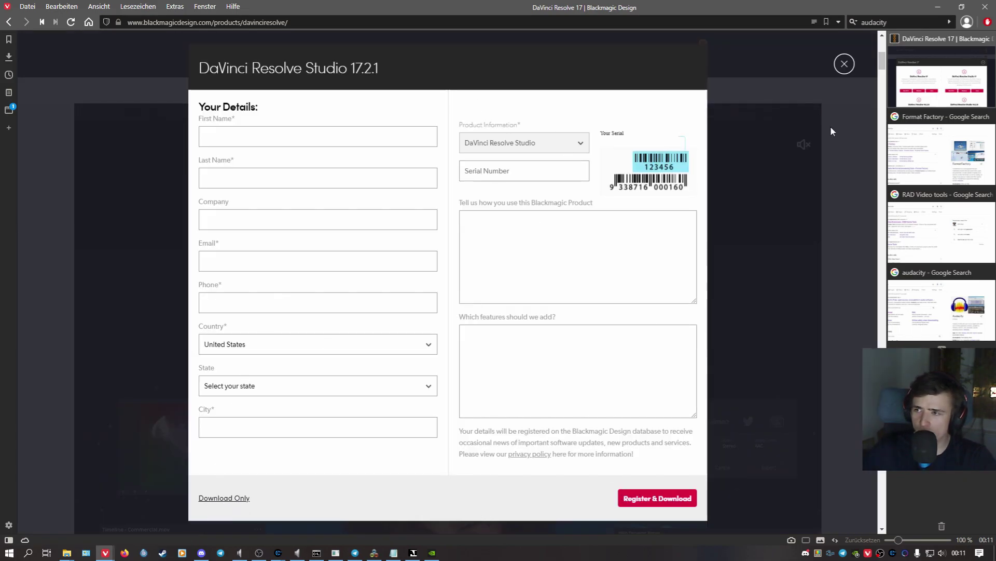
pyautogui.click(845, 64)
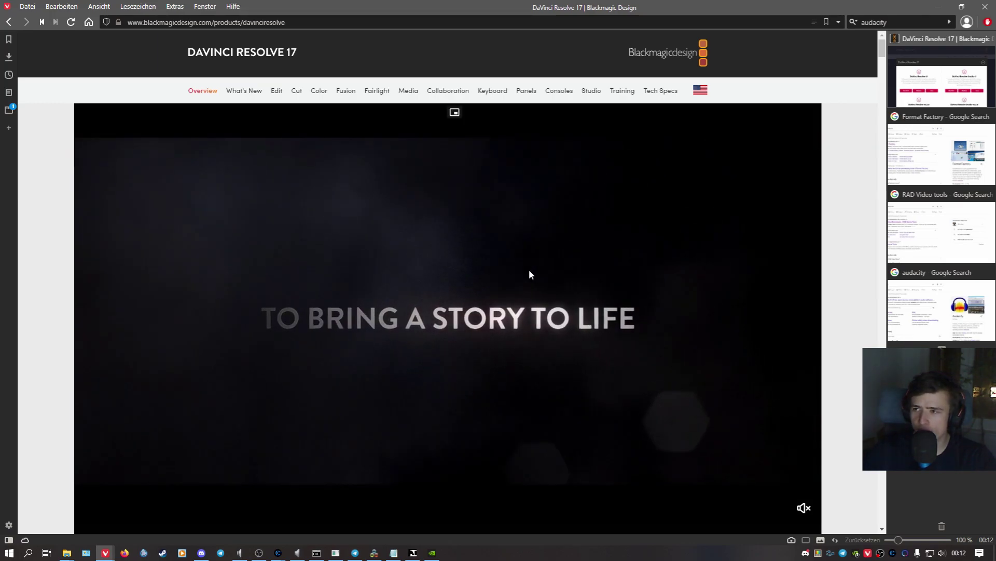
pyautogui.click(42, 22)
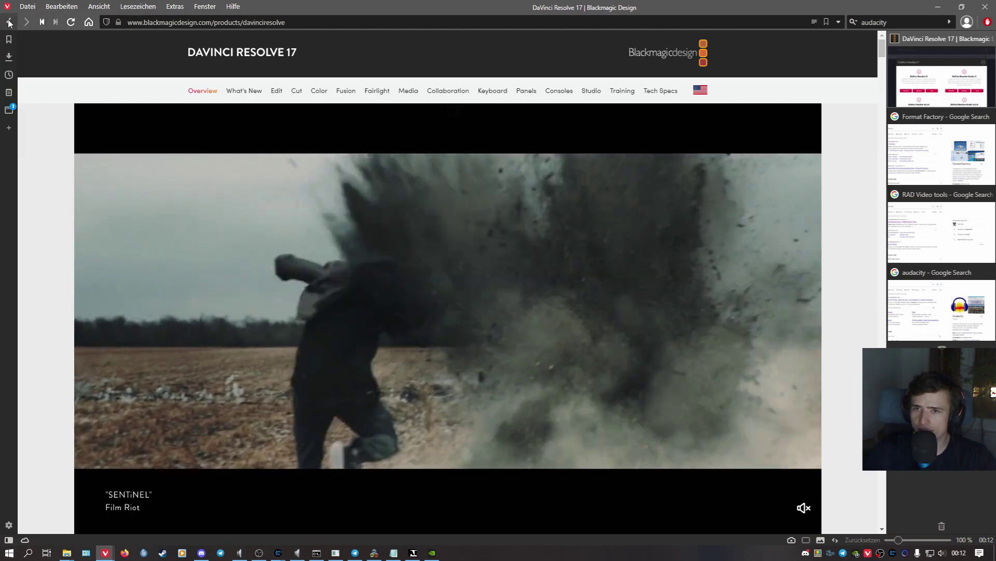
# Launch DaVinci Resolve from Windows search and create a new project named newProject
pyautogui.click(23, 554)
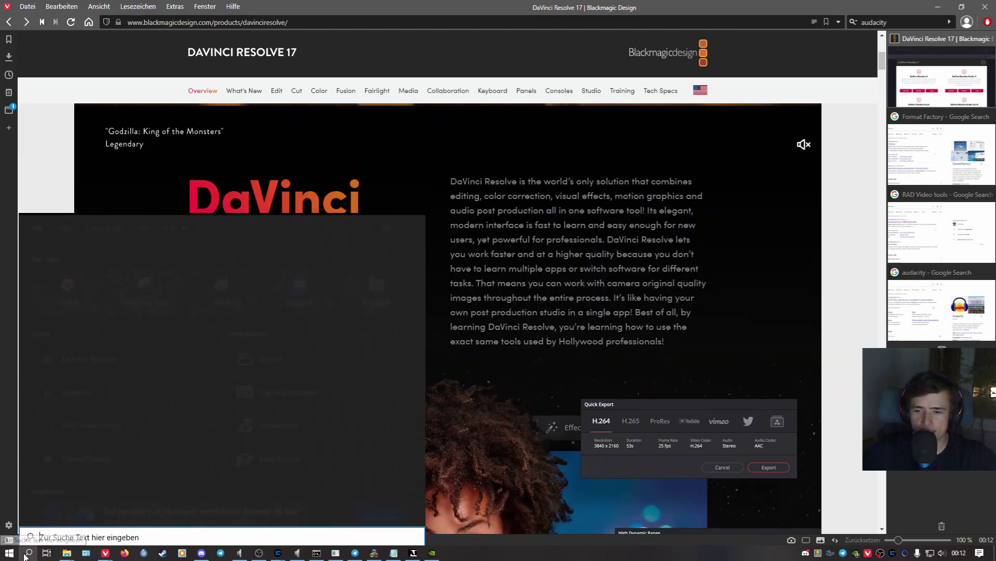
pyautogui.click(83, 356)
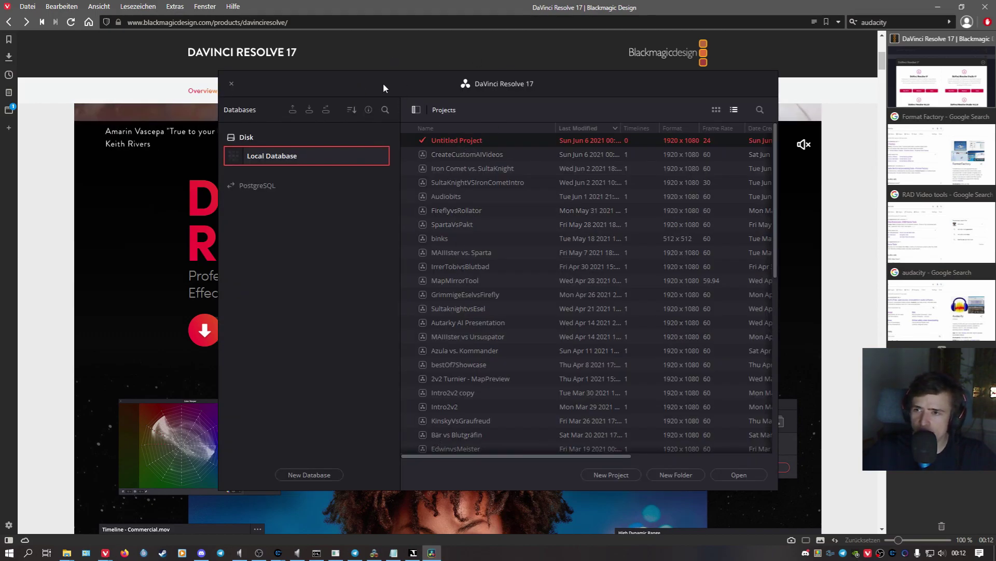
pyautogui.moveTo(383, 84); pyautogui.dragTo(374, 77)
pyautogui.click(589, 469)
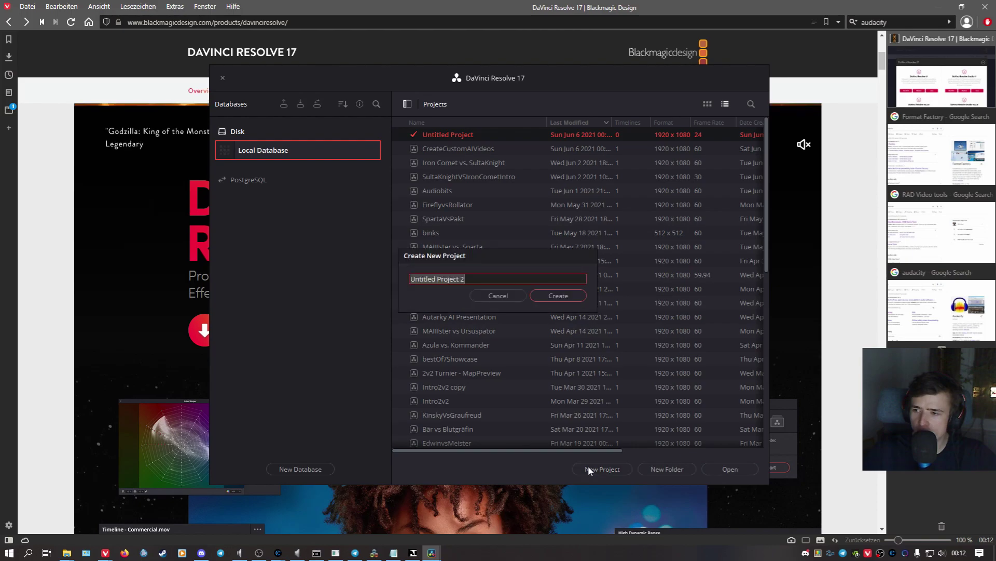
pyautogui.write('newProject')
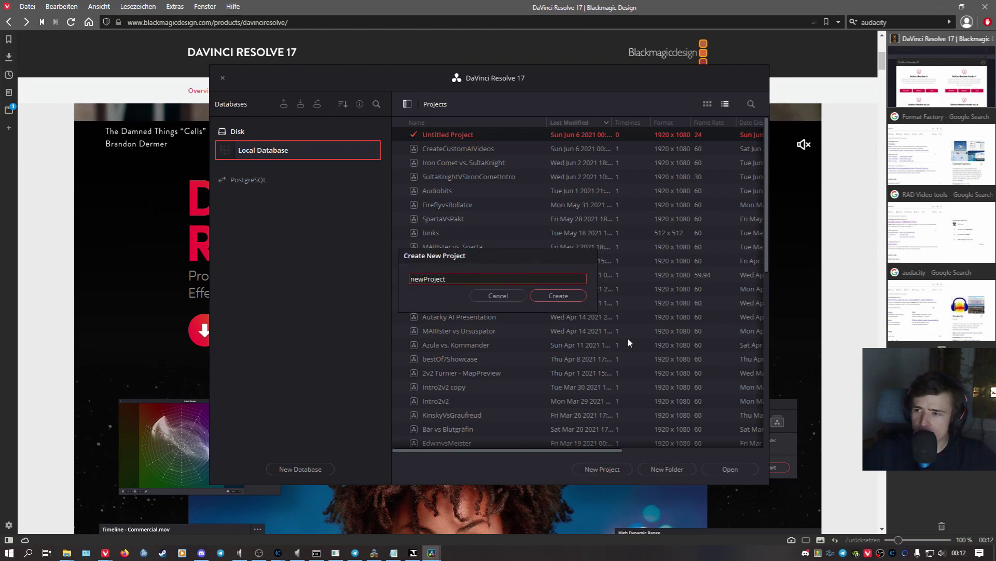
pyautogui.click(568, 294)
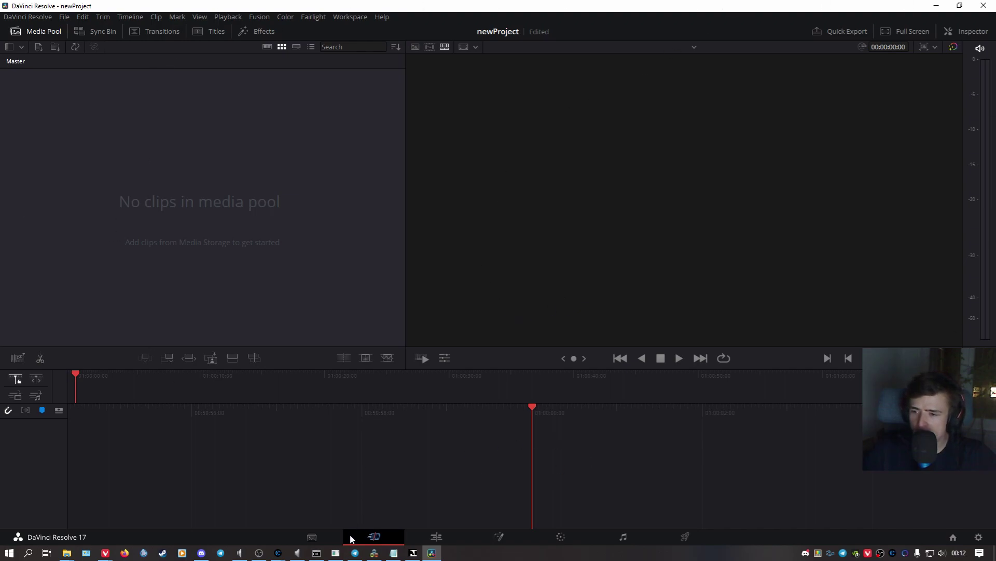
# On the Edit page, import LinusClip.mp4 from the Desktop folder into the media pool, accepting the frame-rate change
pyautogui.click(446, 541)
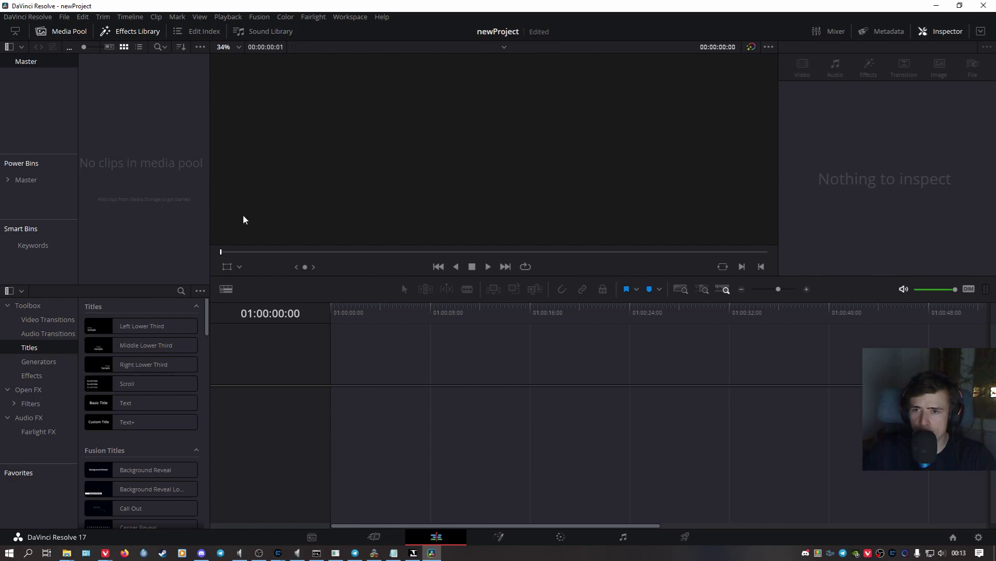
pyautogui.moveTo(69, 556)
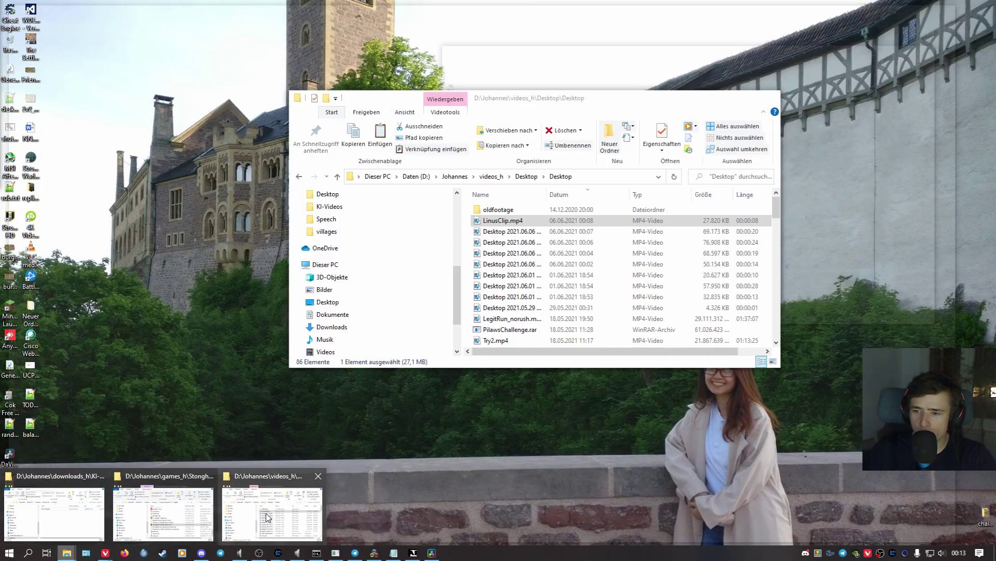
pyautogui.click(267, 517)
pyautogui.moveTo(511, 104); pyautogui.dragTo(616, 103)
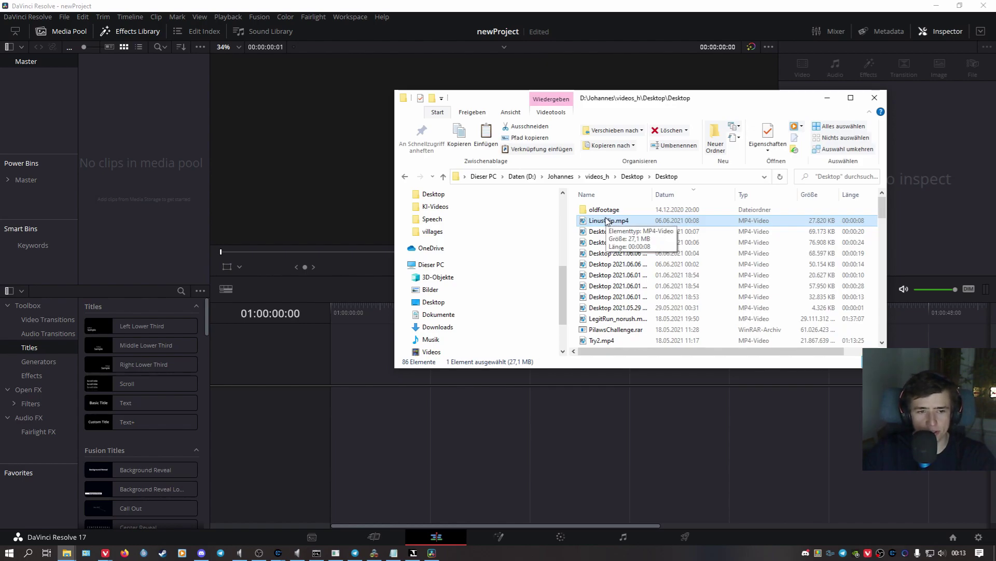
pyautogui.moveTo(608, 221); pyautogui.dragTo(117, 205)
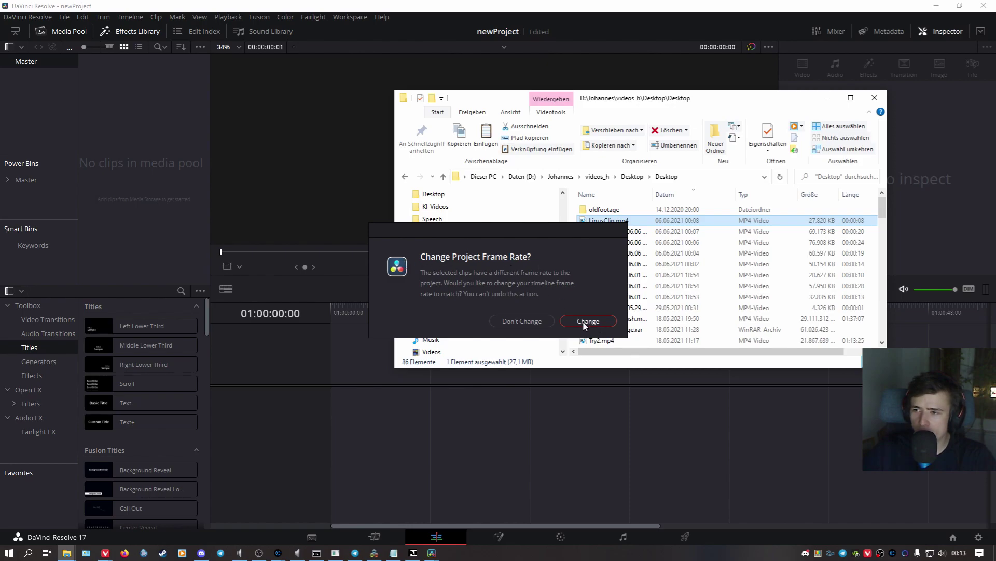
pyautogui.click(582, 321)
pyautogui.click(151, 162)
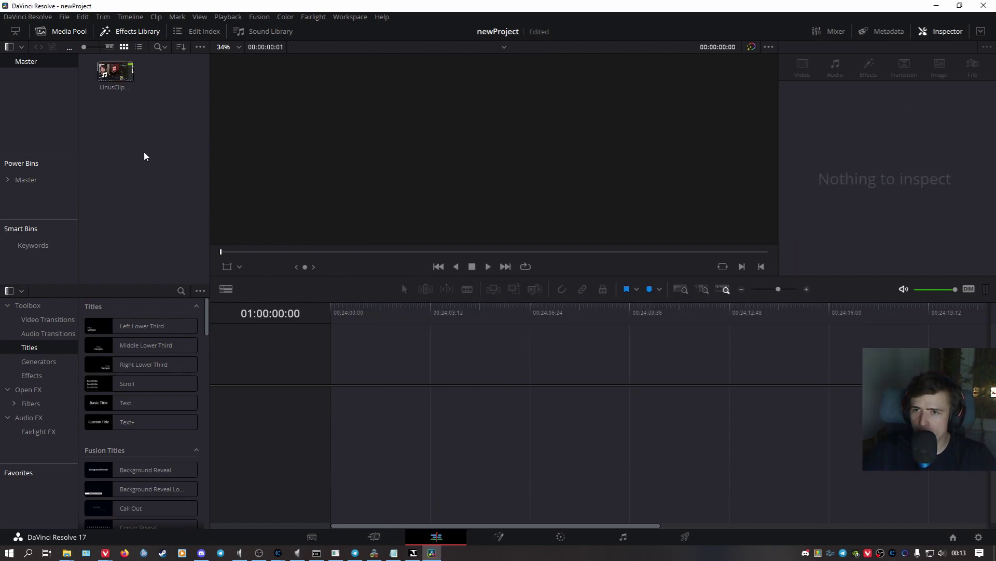
# Place LinusClip.mp4 on a new timeline and move it to the timeline start
pyautogui.moveTo(115, 70)
pyautogui.mouseDown()
pyautogui.moveTo(366, 427)
pyautogui.moveTo(335, 415)
pyautogui.mouseUp()
pyautogui.hotkey('ctrl', 'z')
pyautogui.hotkey('ctrl', 'z')
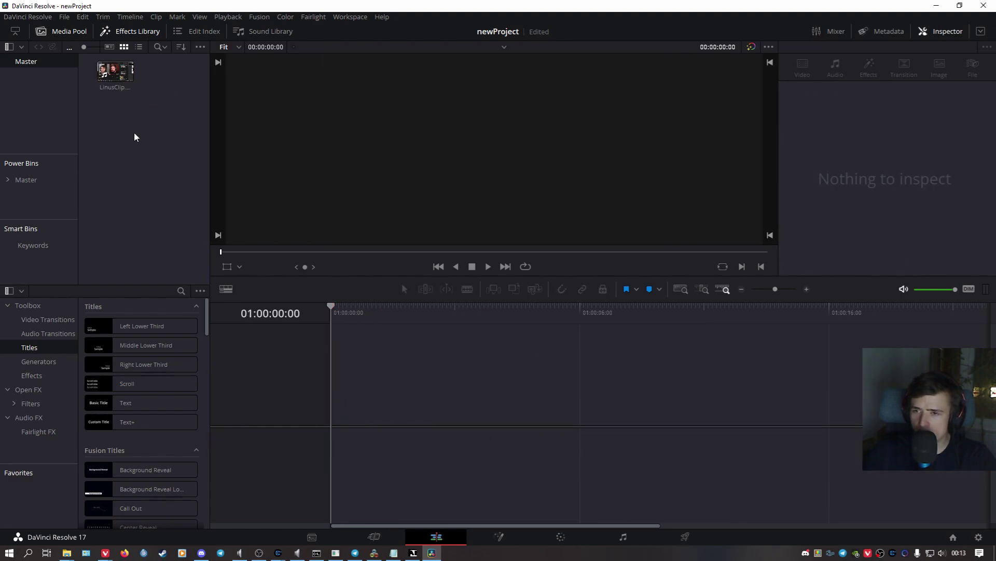
pyautogui.moveTo(113, 66); pyautogui.dragTo(422, 436)
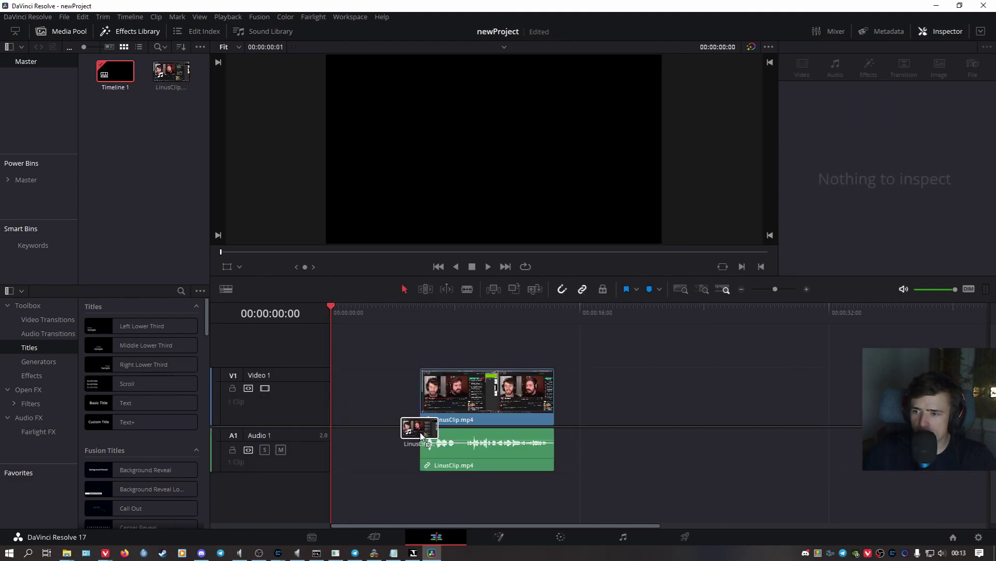
pyautogui.moveTo(471, 405); pyautogui.dragTo(381, 406)
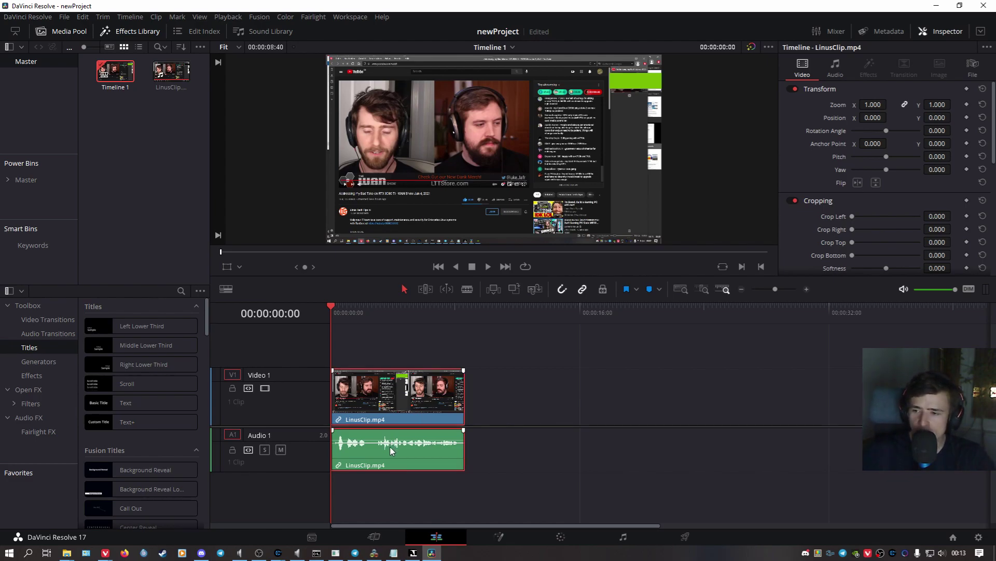
# Unlink the clip's audio and delete it, leaving Audio 1 empty
pyautogui.rightClick(390, 446)
pyautogui.click(420, 442)
pyautogui.click(420, 442)
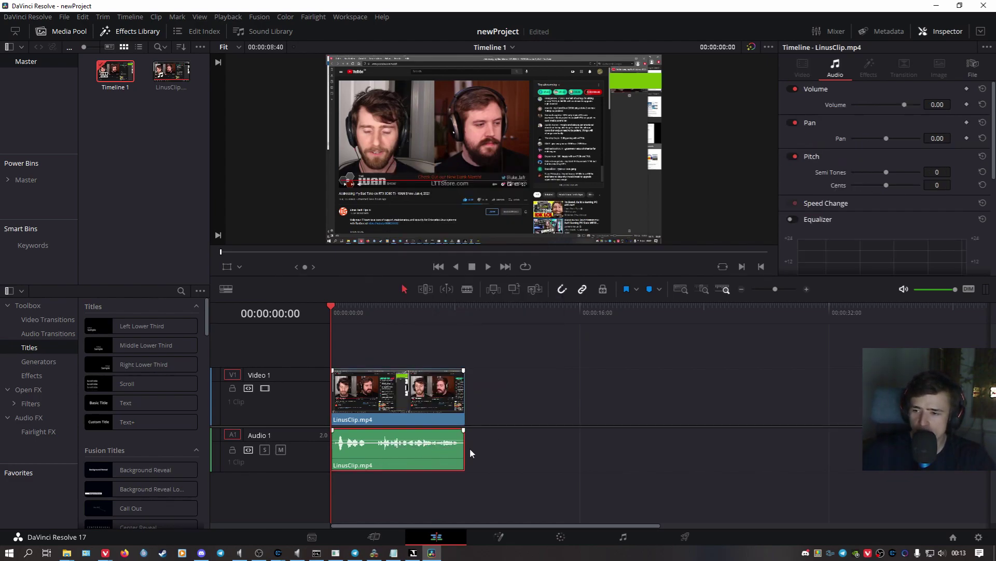
pyautogui.press('Delete')
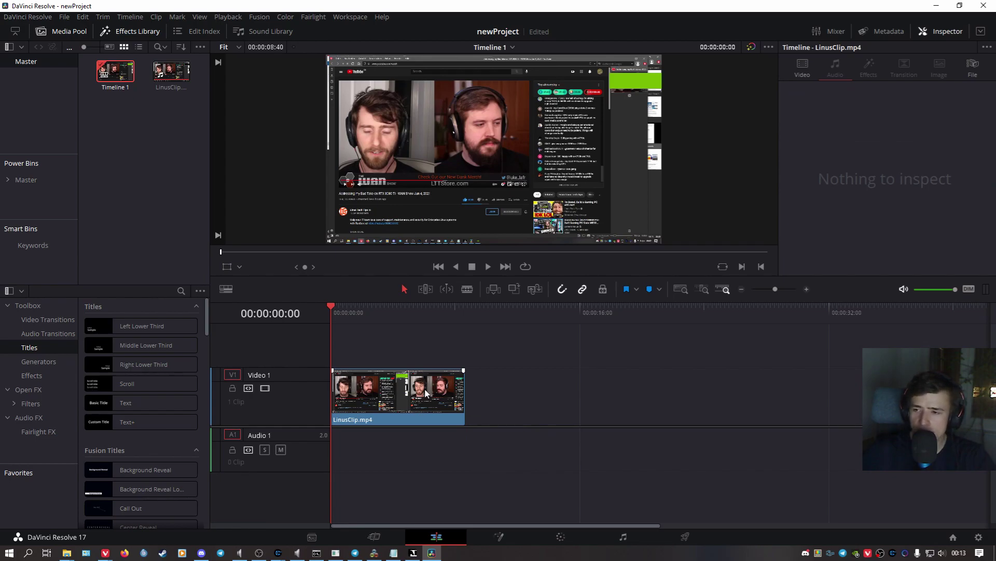
pyautogui.rightClick(427, 393)
pyautogui.click(396, 460)
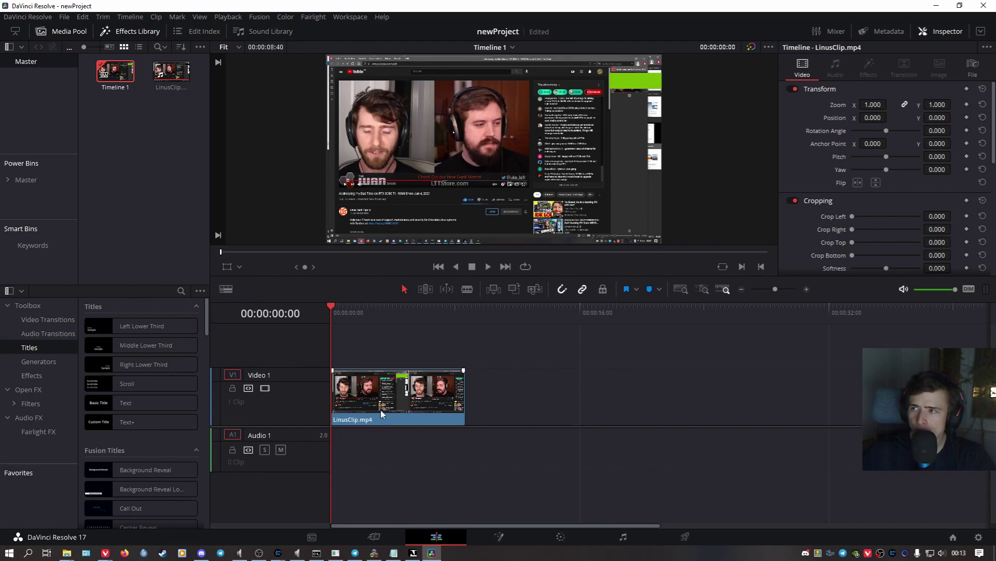
# In Project Settings, set the timeline resolution to Custom 128 x 128 and save
pyautogui.click(63, 20)
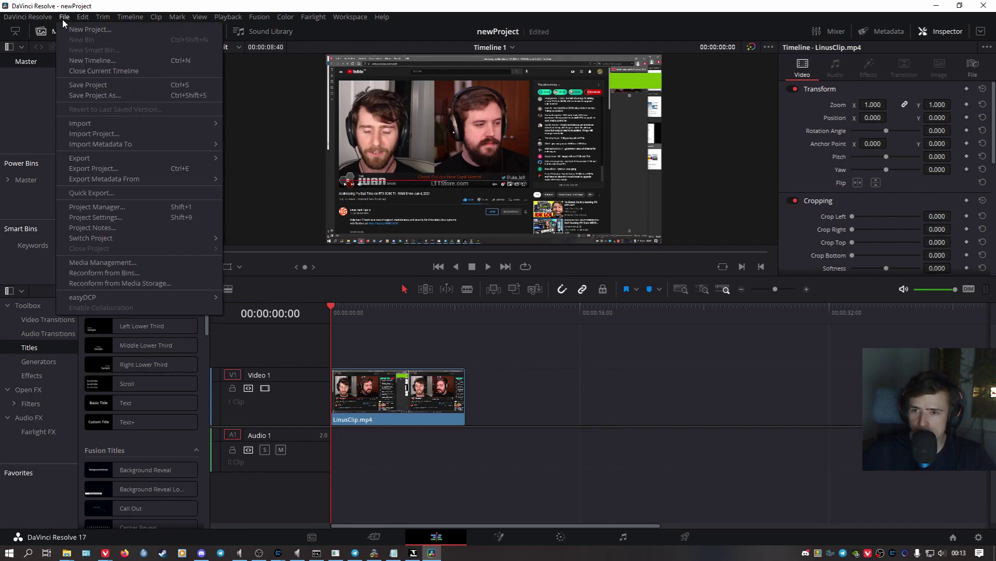
pyautogui.click(94, 220)
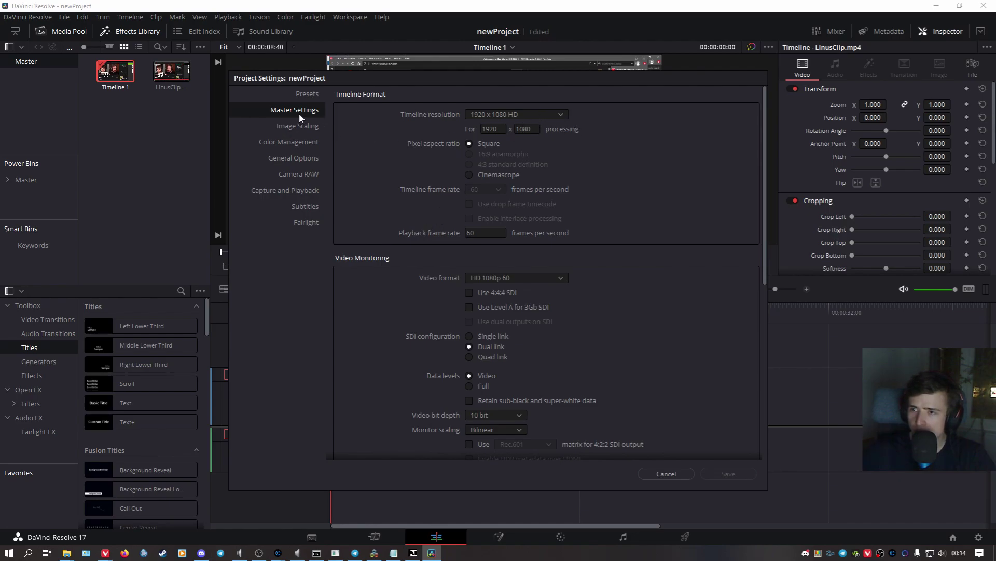
pyautogui.click(507, 114)
pyautogui.scroll(3, 503, 130)
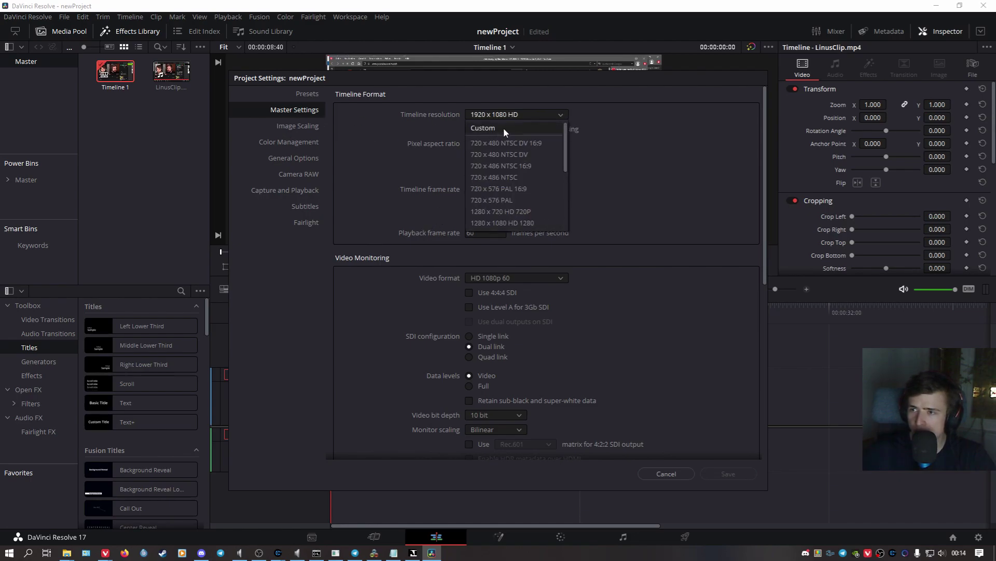
pyautogui.click(496, 128)
pyautogui.doubleClick(497, 129)
pyautogui.write('12')
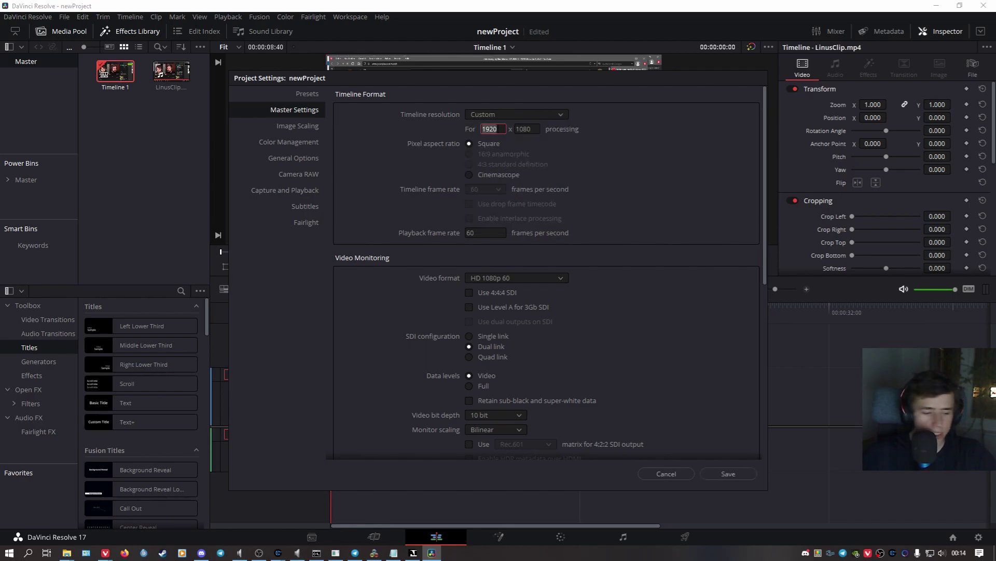
pyautogui.write('8')
pyautogui.press('Tab')
pyautogui.write('128')
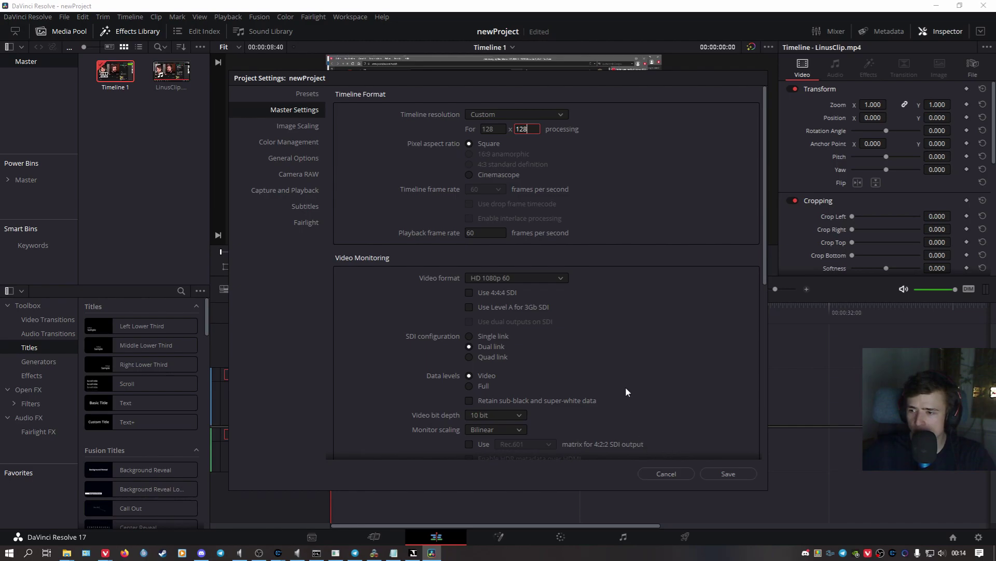
pyautogui.click(661, 385)
pyautogui.click(729, 473)
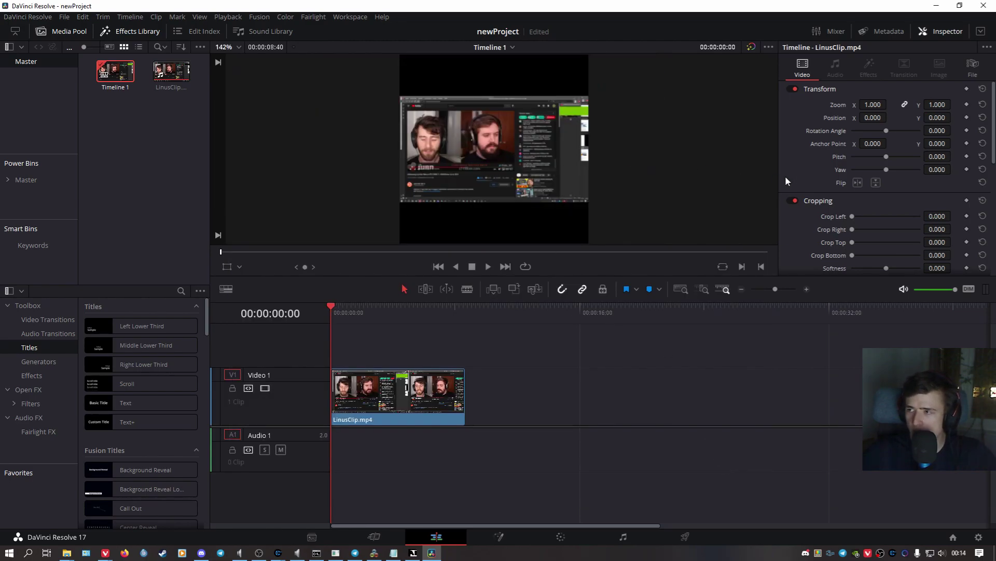
# Scale LinusClip to about zoom 4.28 and shift it to position X 40 to fill the square frame
pyautogui.moveTo(873, 104); pyautogui.dragTo(515, 170)
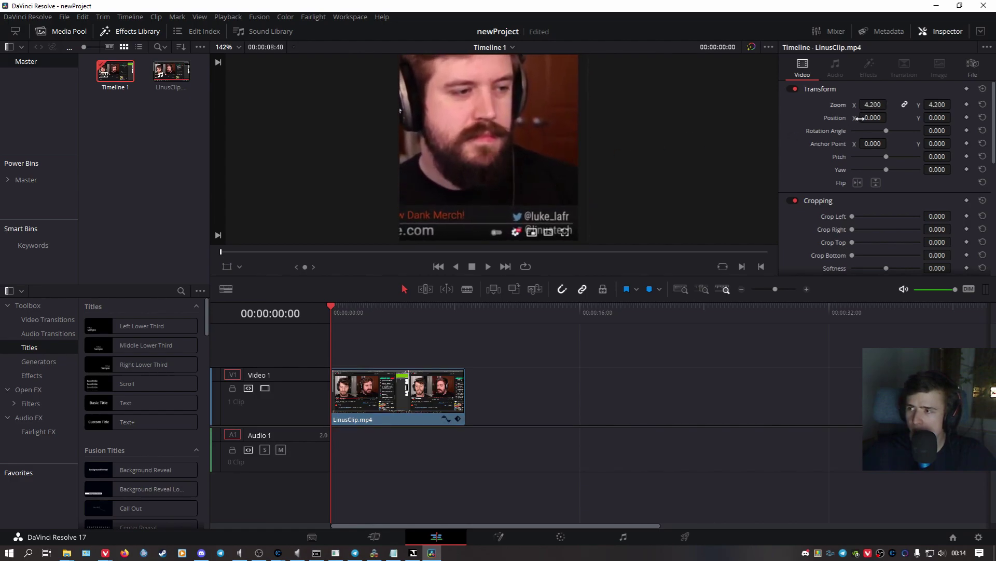
pyautogui.moveTo(860, 118); pyautogui.dragTo(942, 117)
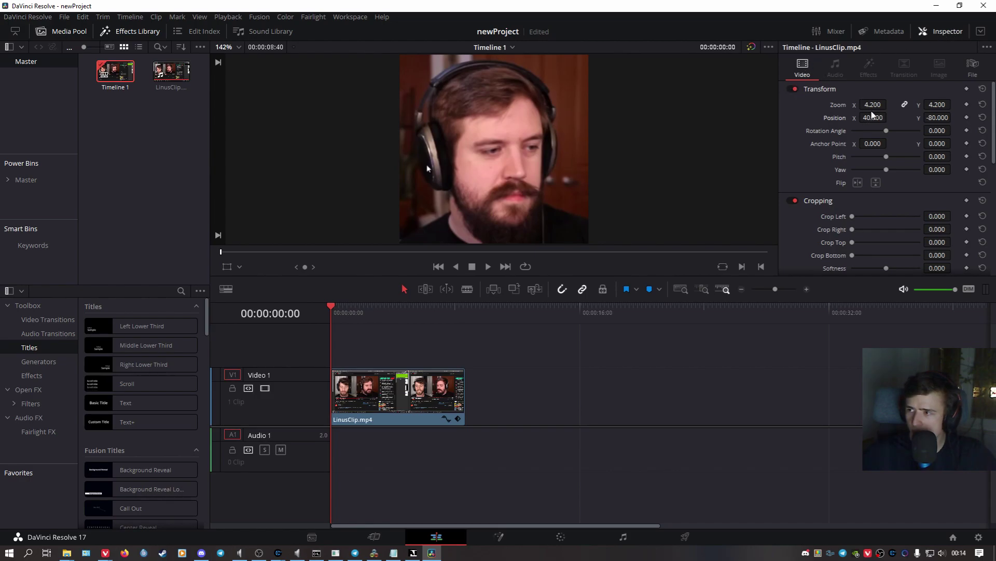
pyautogui.moveTo(876, 104)
pyautogui.mouseDown()
pyautogui.moveTo(890, 104)
pyautogui.moveTo(875, 103)
pyautogui.moveTo(890, 117)
pyautogui.moveTo(878, 118)
pyautogui.moveTo(954, 116)
pyautogui.mouseUp()
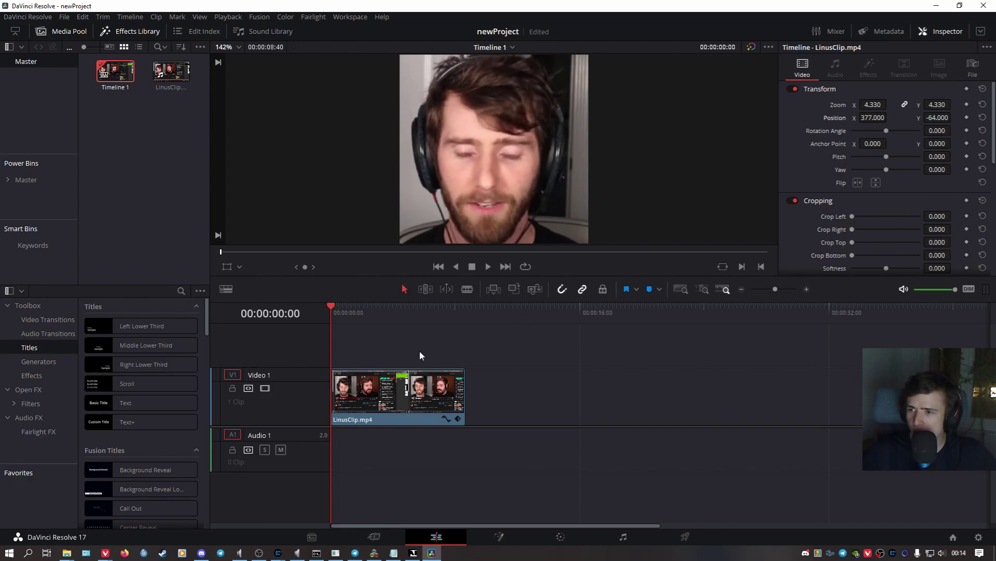
# Preview playback, then split the clip at 00:00:06:38
pyautogui.click(487, 266)
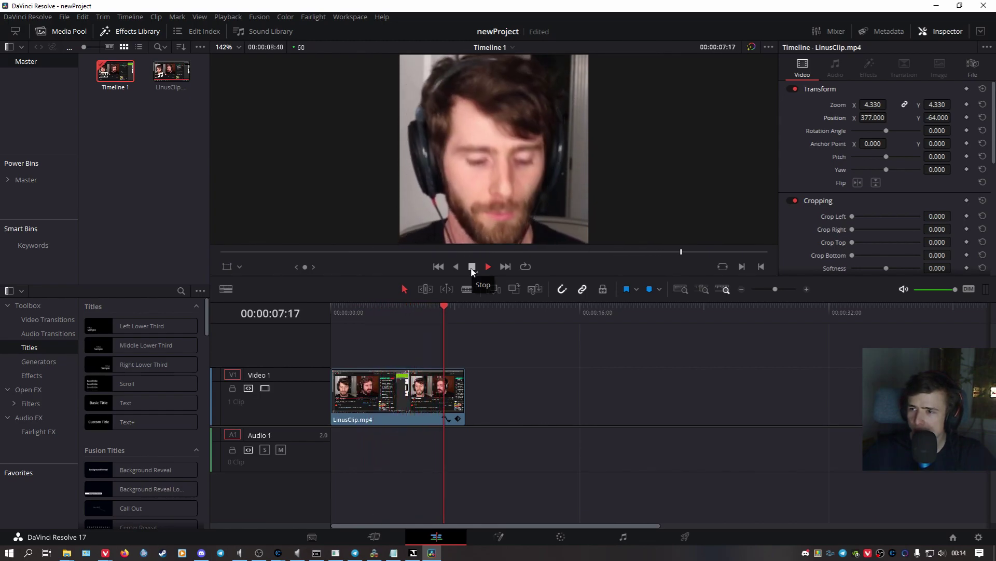
pyautogui.click(472, 268)
pyautogui.moveTo(447, 304); pyautogui.dragTo(432, 307)
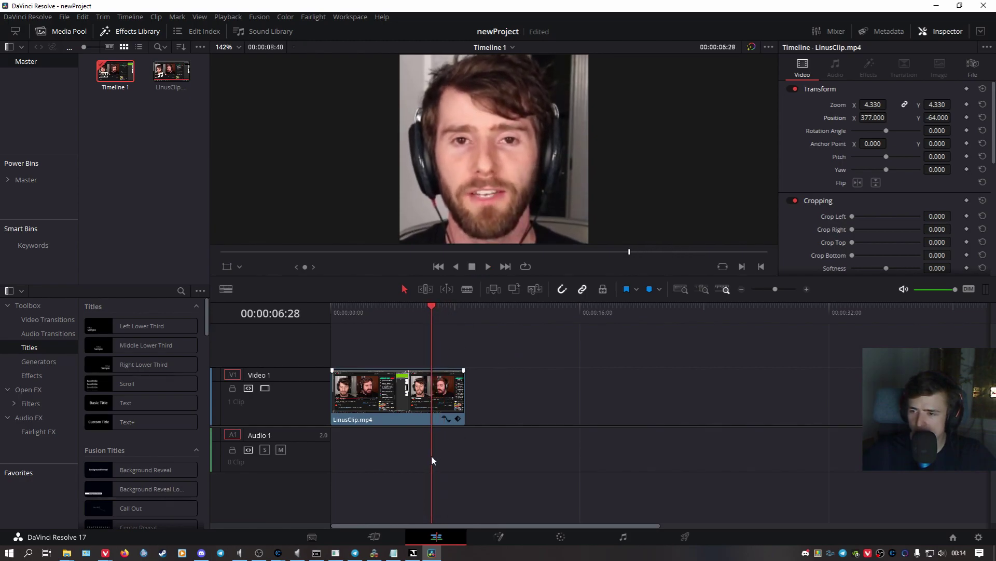
pyautogui.moveTo(431, 456); pyautogui.dragTo(434, 455)
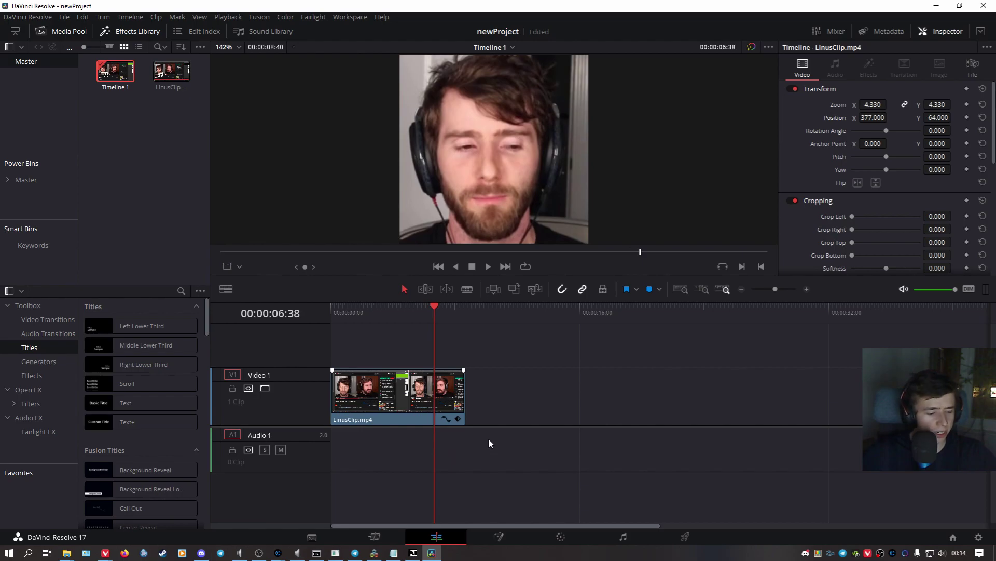
pyautogui.hotkey('ctrl', 'b')
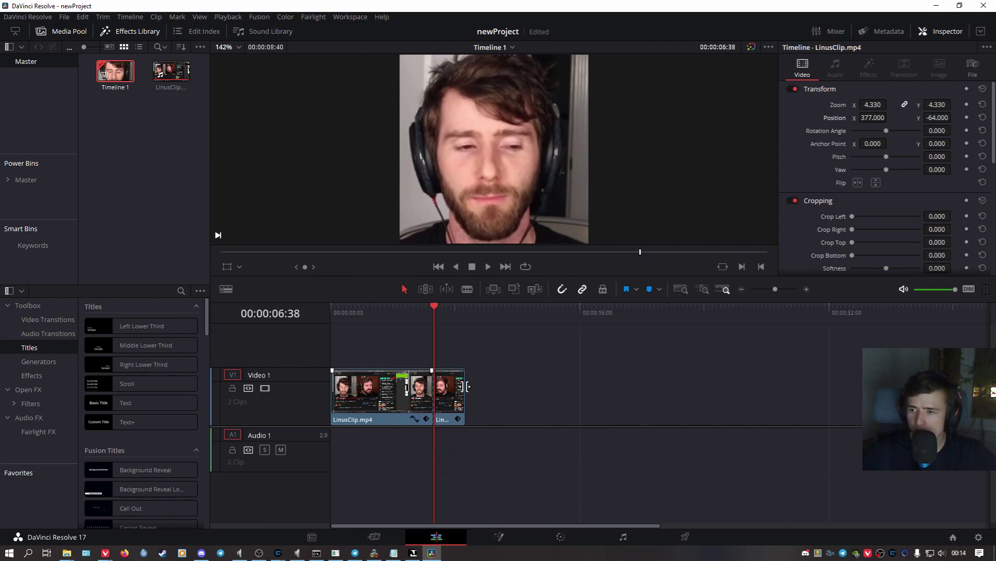
# Delete the piece after the split, trim the clip's start at 00:00:00:58, and move it to the timeline start
pyautogui.click(451, 401)
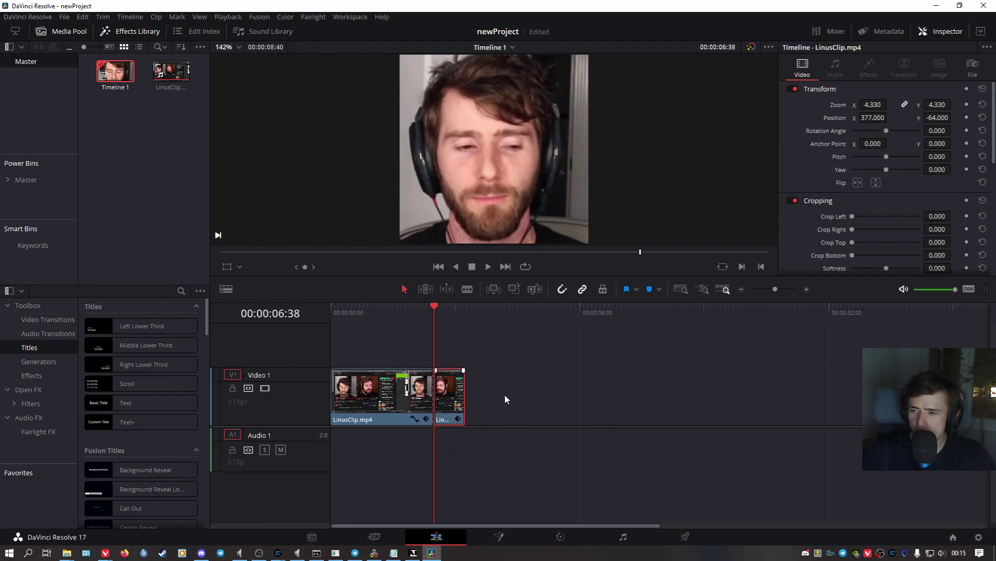
pyautogui.press('Delete')
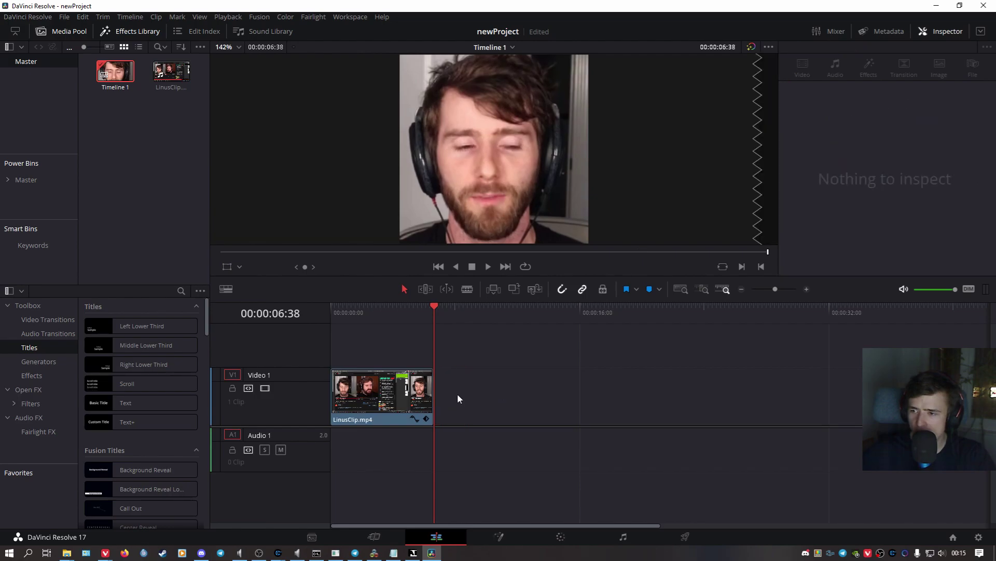
pyautogui.moveTo(434, 305); pyautogui.dragTo(346, 310)
pyautogui.click(378, 404)
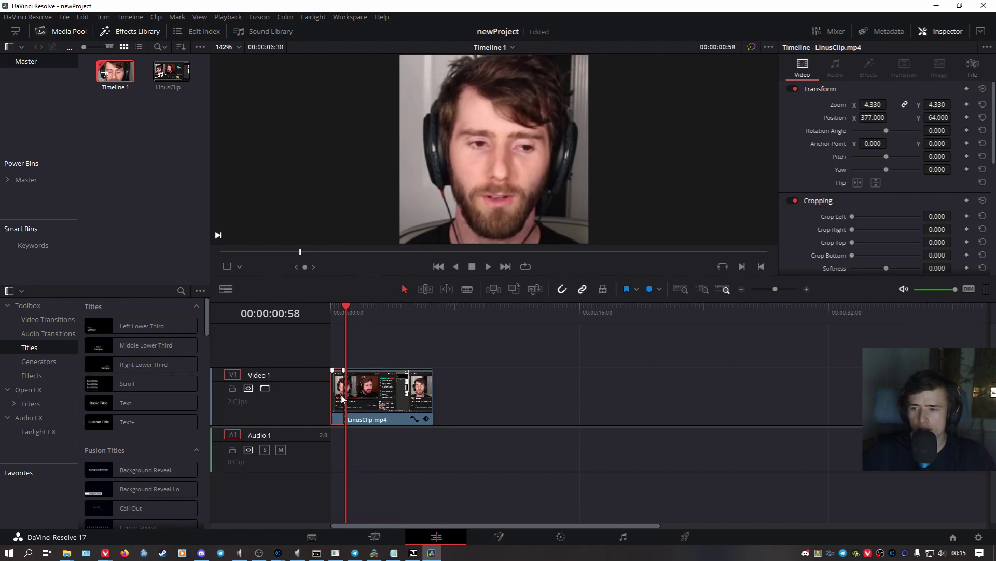
pyautogui.moveTo(333, 393); pyautogui.dragTo(365, 398)
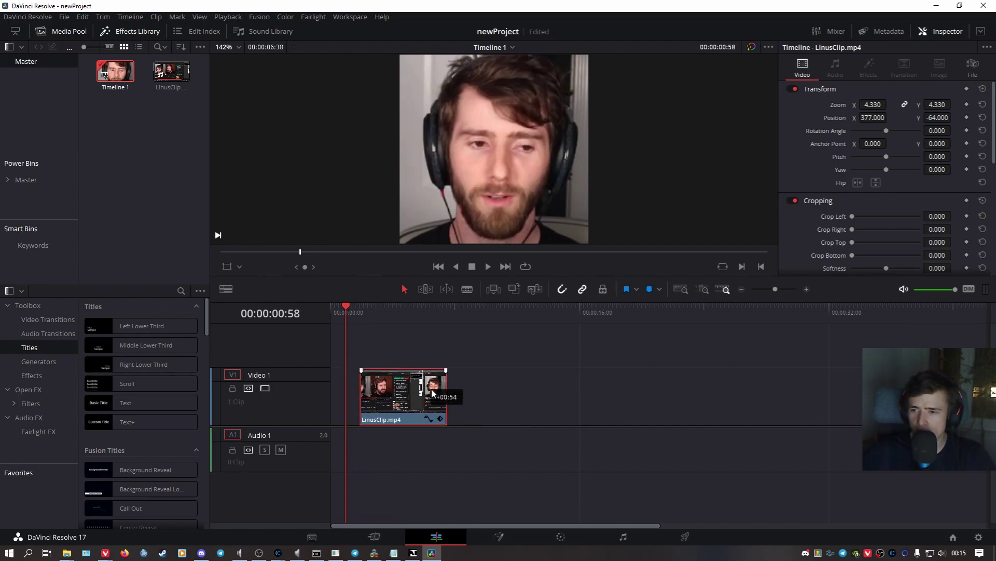
pyautogui.moveTo(344, 301)
pyautogui.mouseDown()
pyautogui.moveTo(307, 304)
pyautogui.moveTo(393, 309)
pyautogui.moveTo(330, 307)
pyautogui.mouseUp()
pyautogui.click(475, 373)
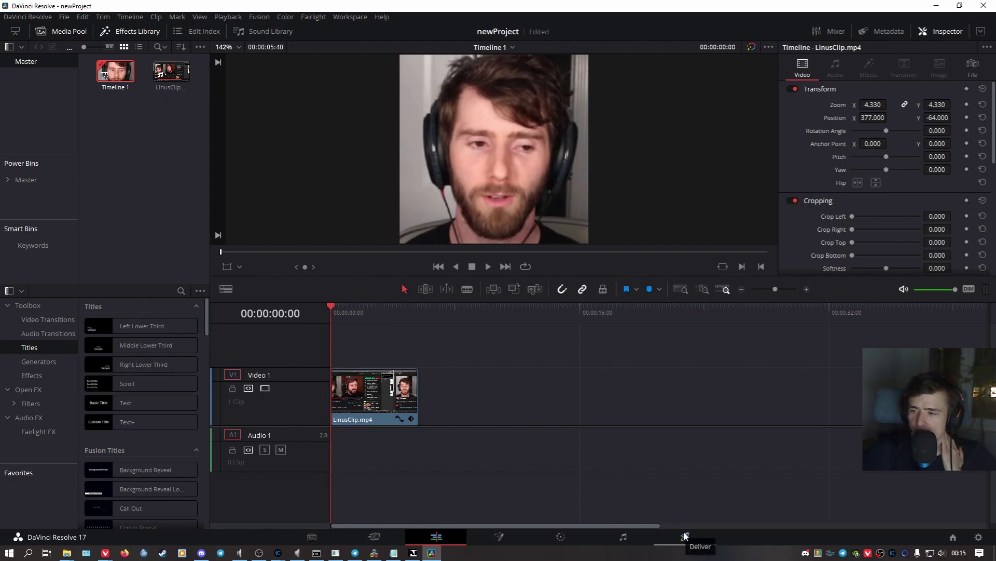
# On the Deliver page, set MP4 format with network optimization and custom 128 x 128 resolution
pyautogui.click(685, 536)
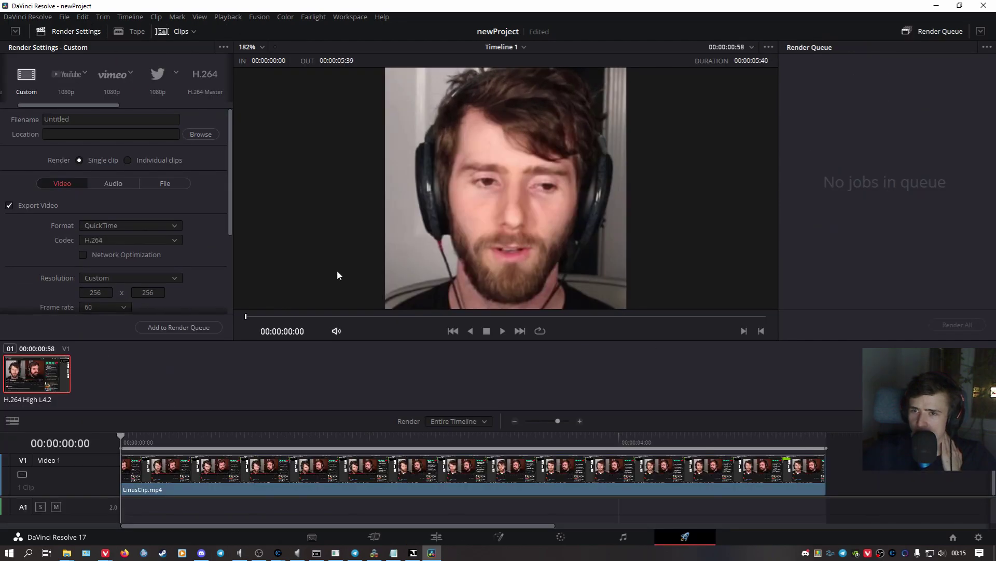
pyautogui.click(111, 228)
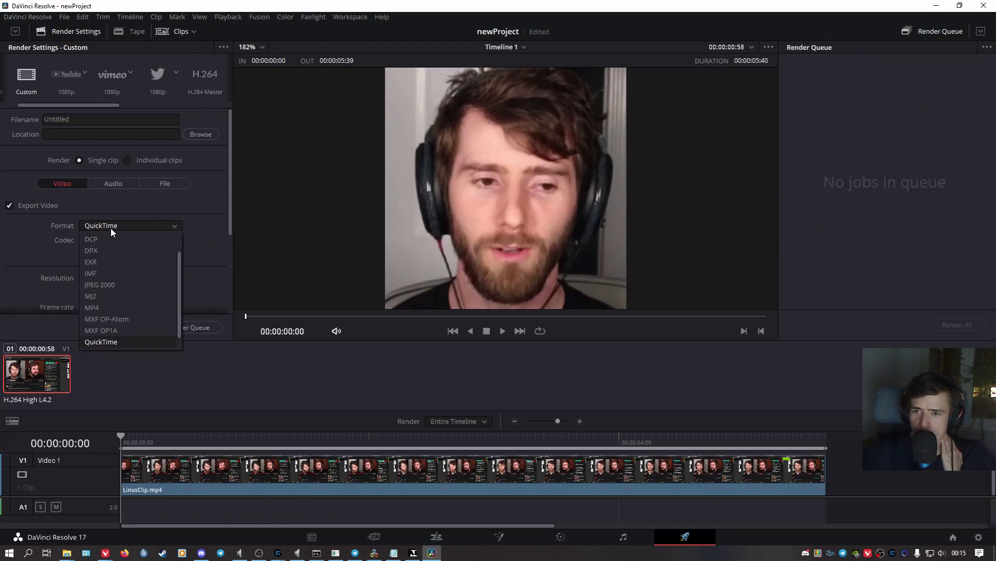
pyautogui.click(101, 307)
pyautogui.click(83, 255)
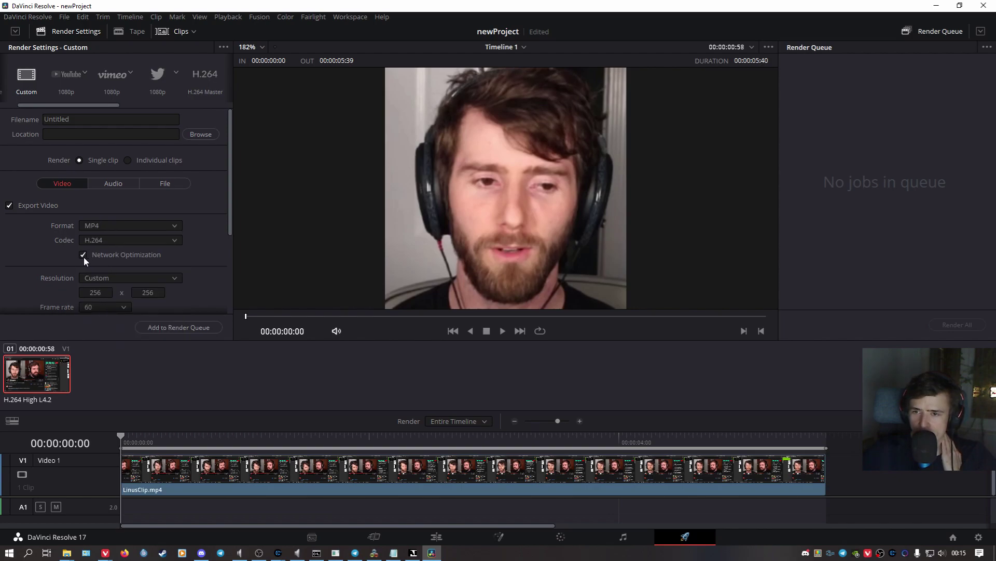
pyautogui.click(96, 292)
pyautogui.write('28')
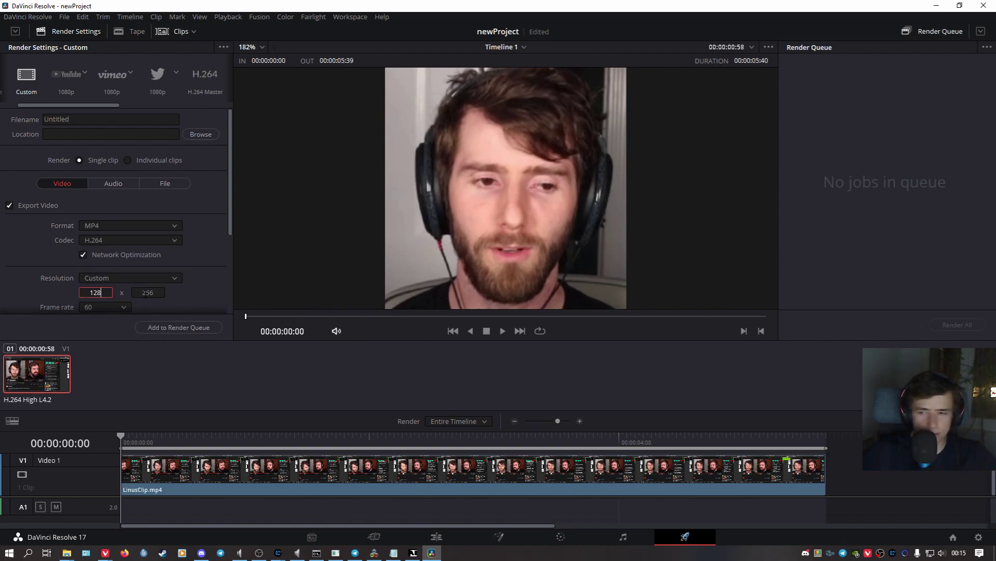
pyautogui.click(154, 290)
pyautogui.write('128')
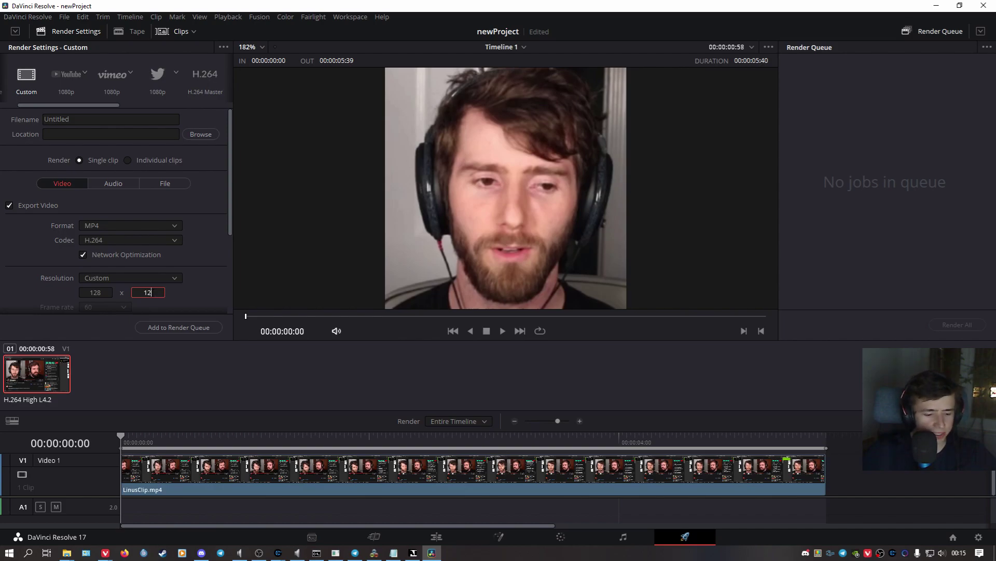
pyautogui.press('Return')
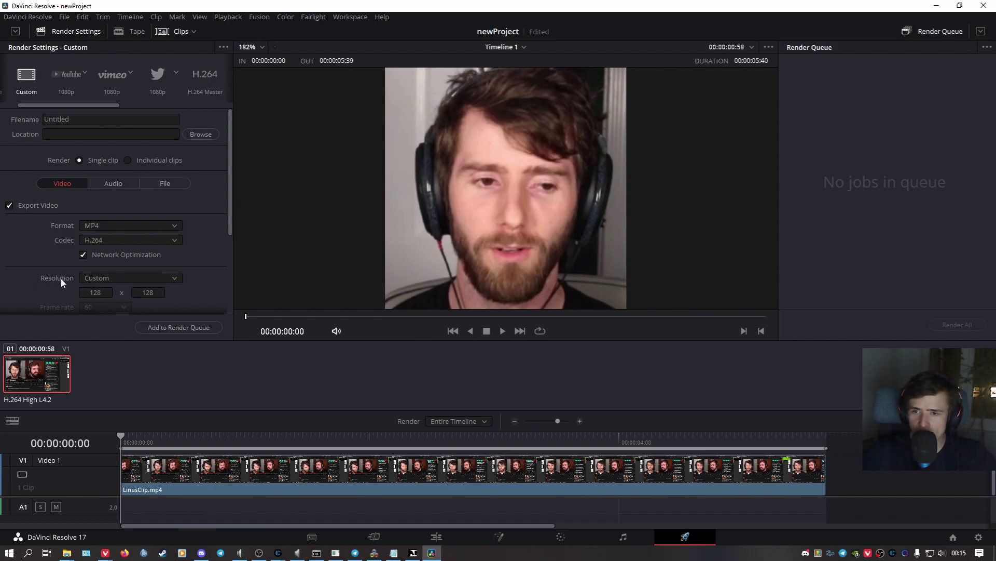
pyautogui.click(92, 275)
pyautogui.click(99, 288)
# Set the render destination to Downloads\KI-Videos with the file name bik
pyautogui.click(215, 136)
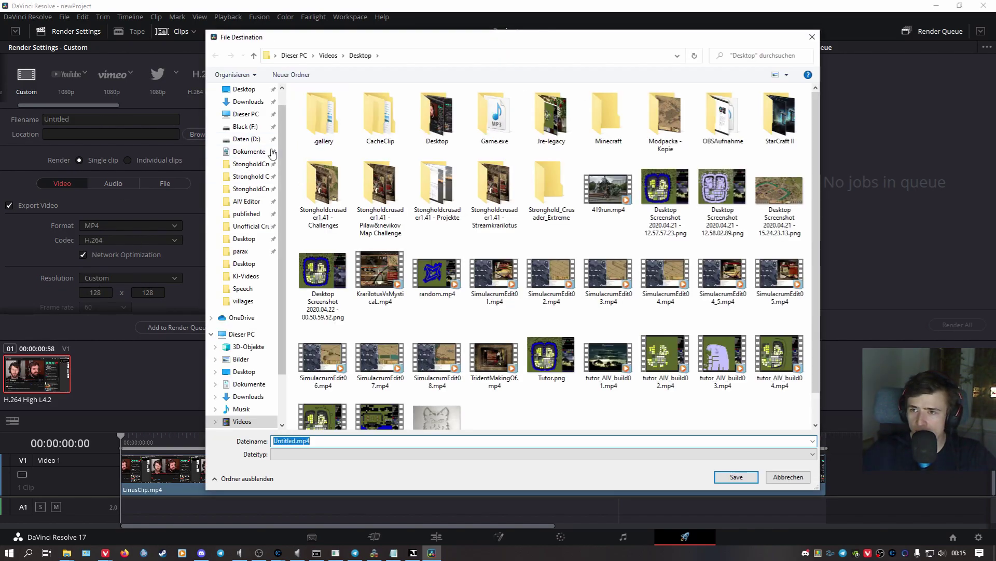
pyautogui.click(249, 102)
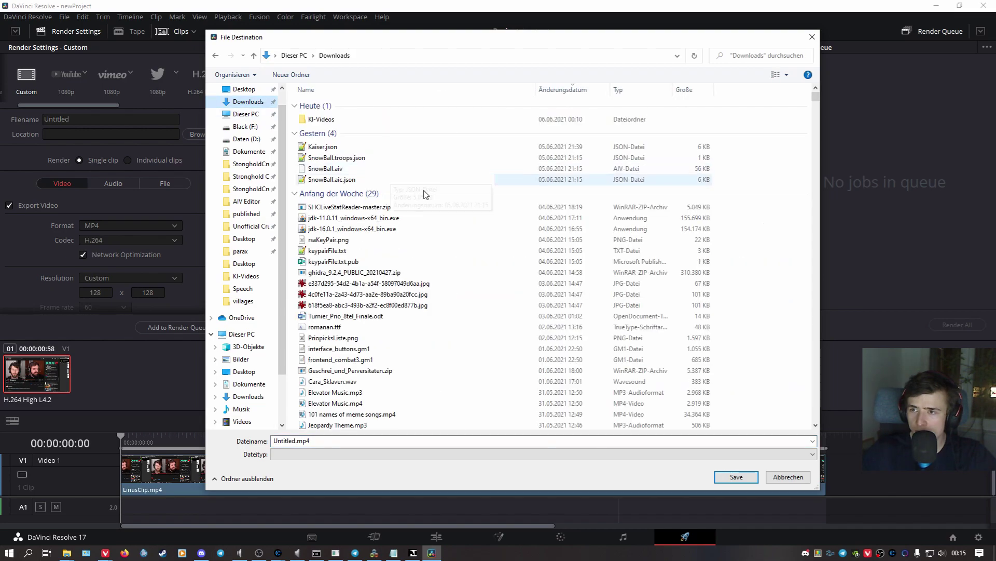
pyautogui.doubleClick(332, 120)
pyautogui.doubleClick(296, 440)
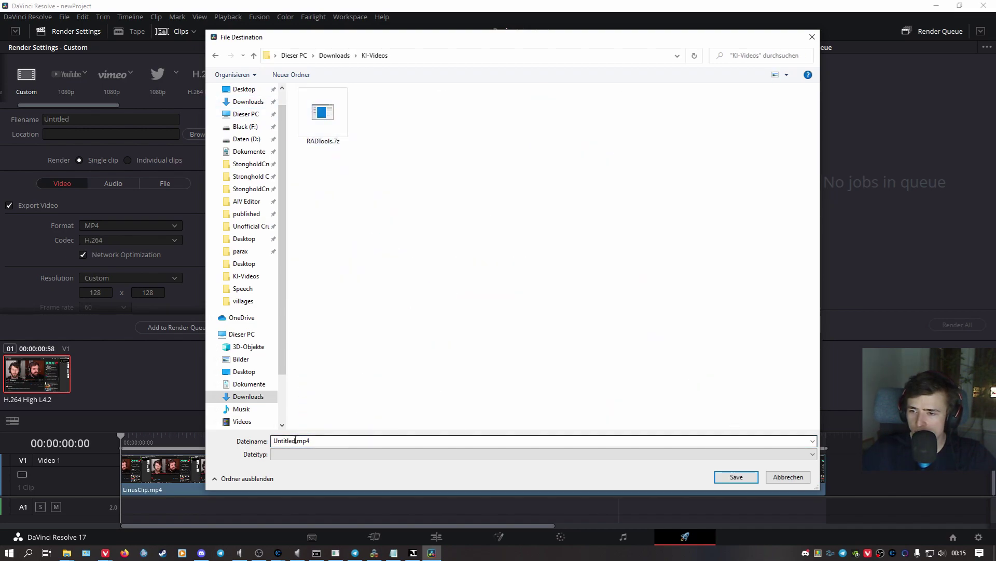
pyautogui.write('bik')
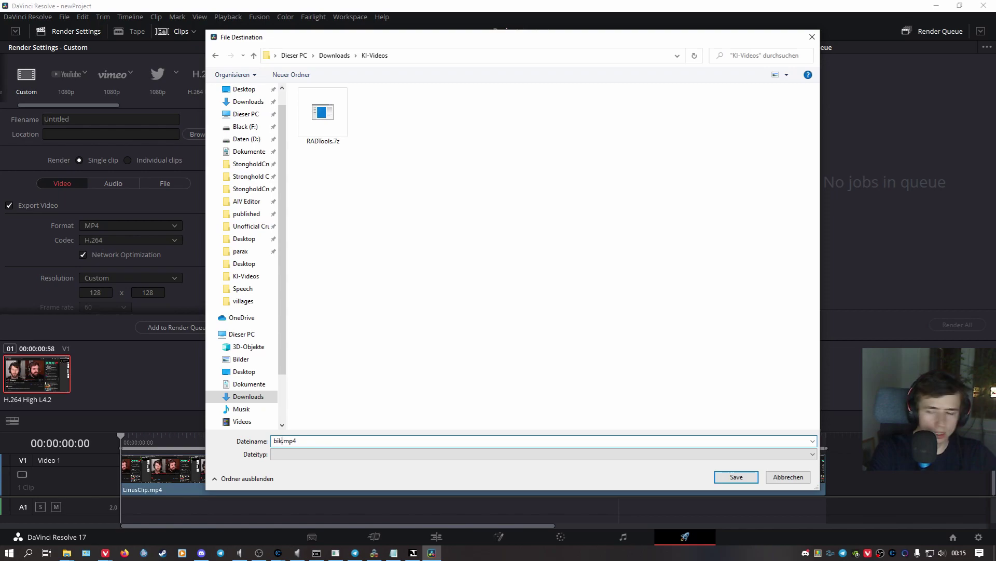
pyautogui.click(740, 481)
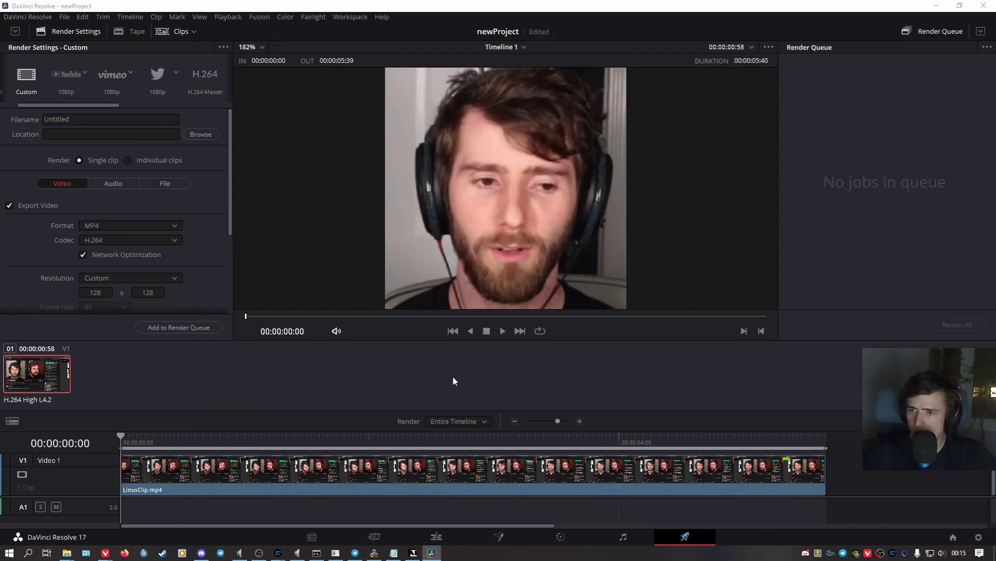
# Queue and render Job 1 as bik.mp4, then play back the edited timeline
pyautogui.click(161, 327)
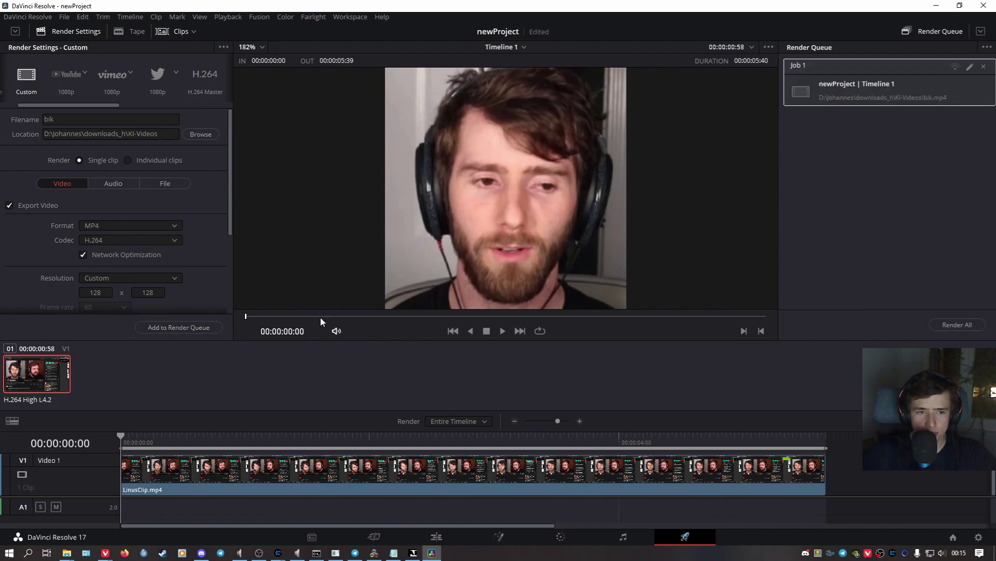
pyautogui.click(969, 326)
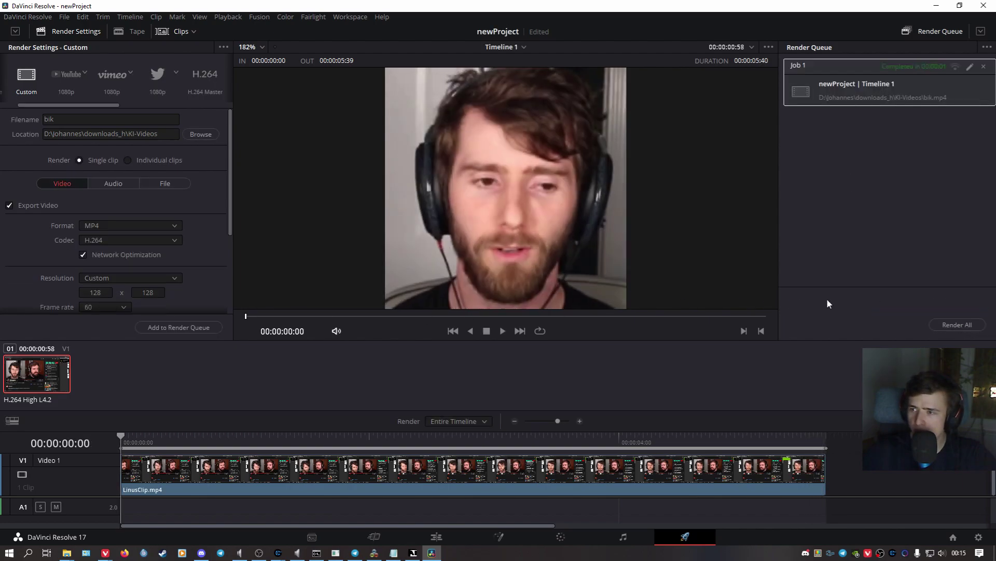
pyautogui.click(502, 331)
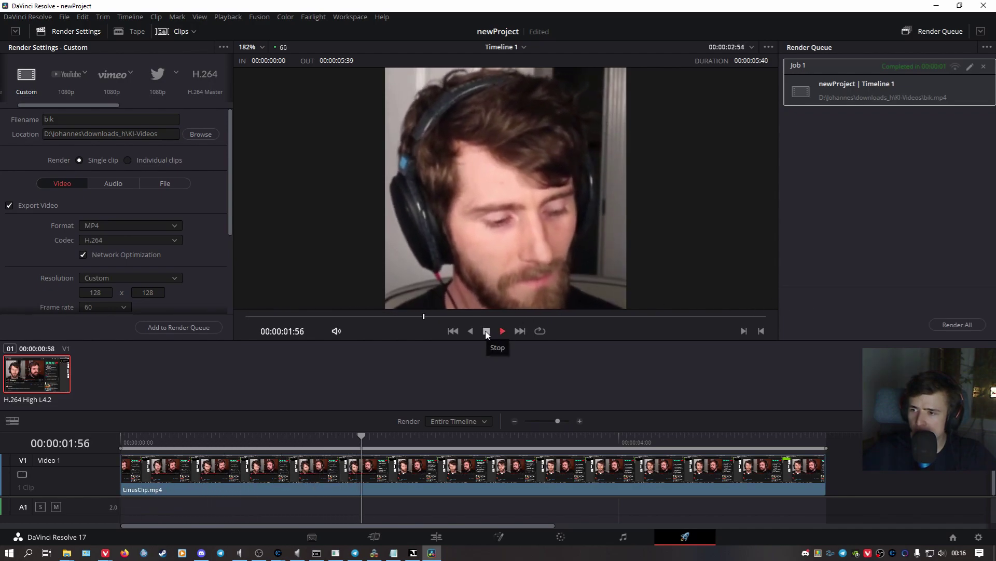
pyautogui.click(486, 331)
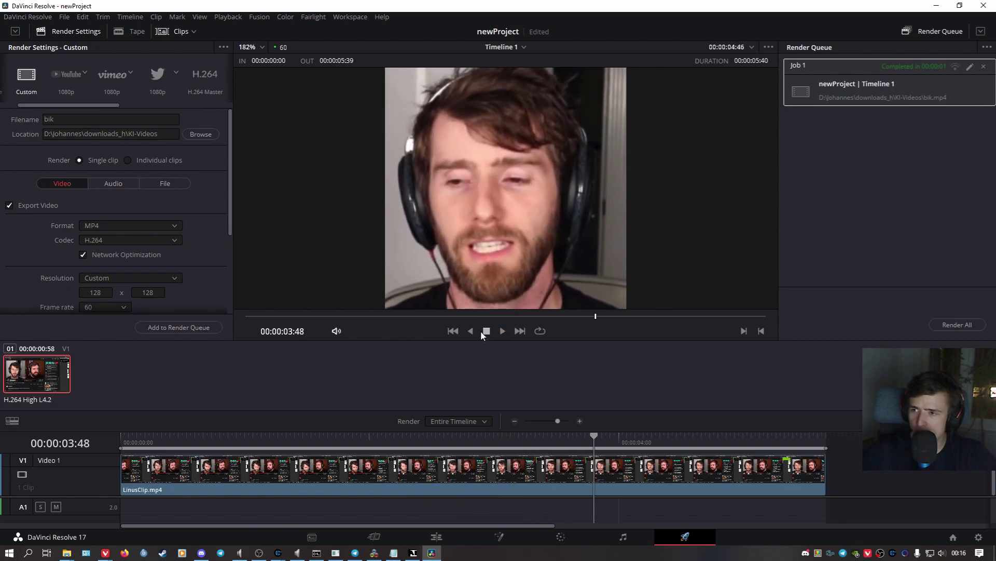
# Bring the browser forward showing the Google results for 'Format Factory'
pyautogui.moveTo(67, 551)
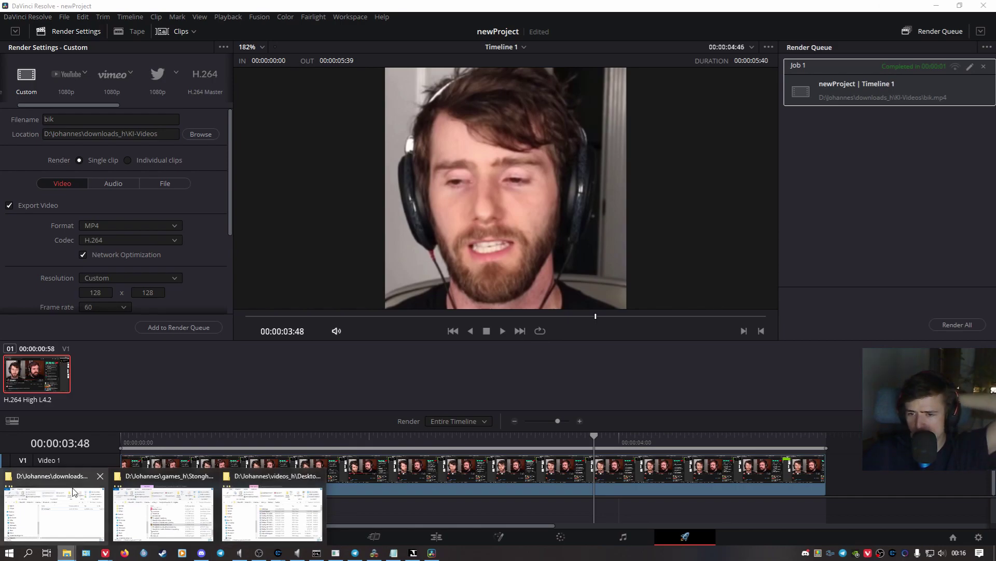
pyautogui.moveTo(70, 494)
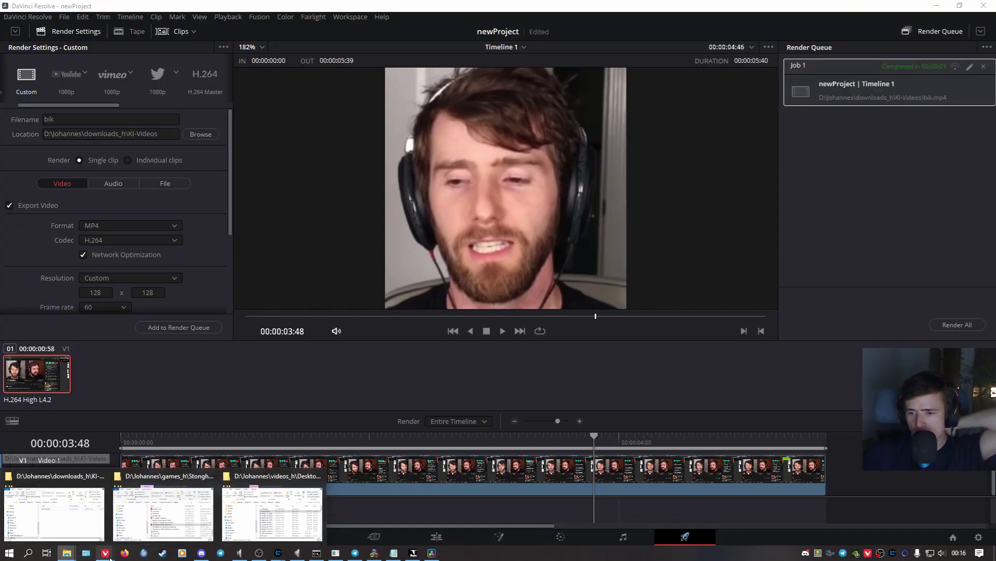
pyautogui.moveTo(105, 553)
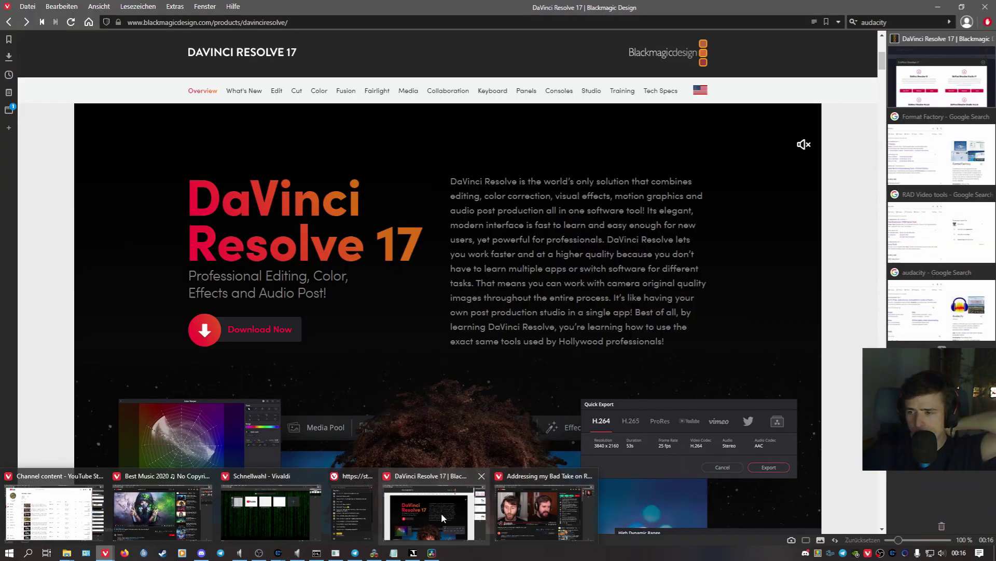
pyautogui.click(442, 513)
pyautogui.click(899, 161)
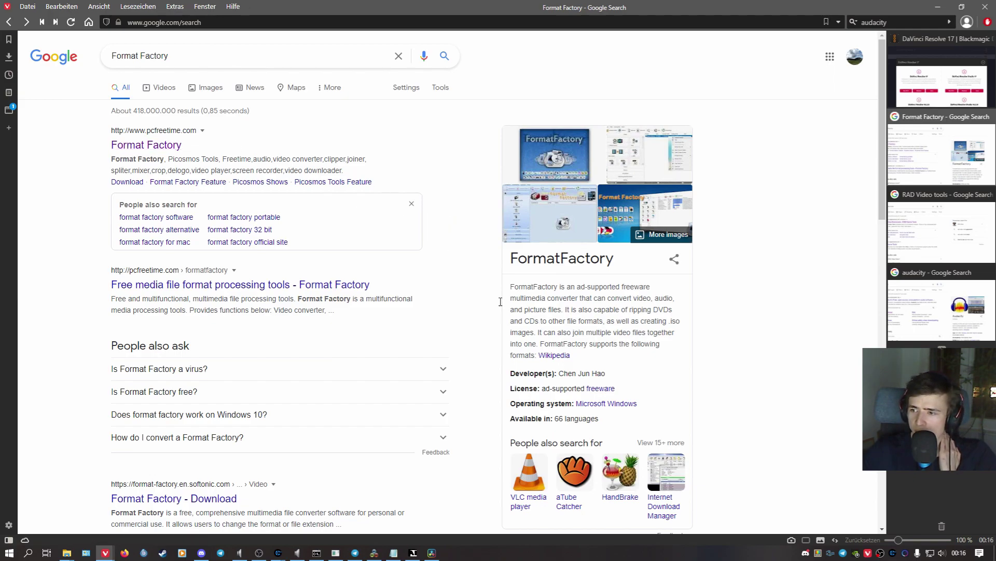
# Open the Format Factory result on pcfreetime.com, view its download page, then close that tab
pyautogui.click(151, 148)
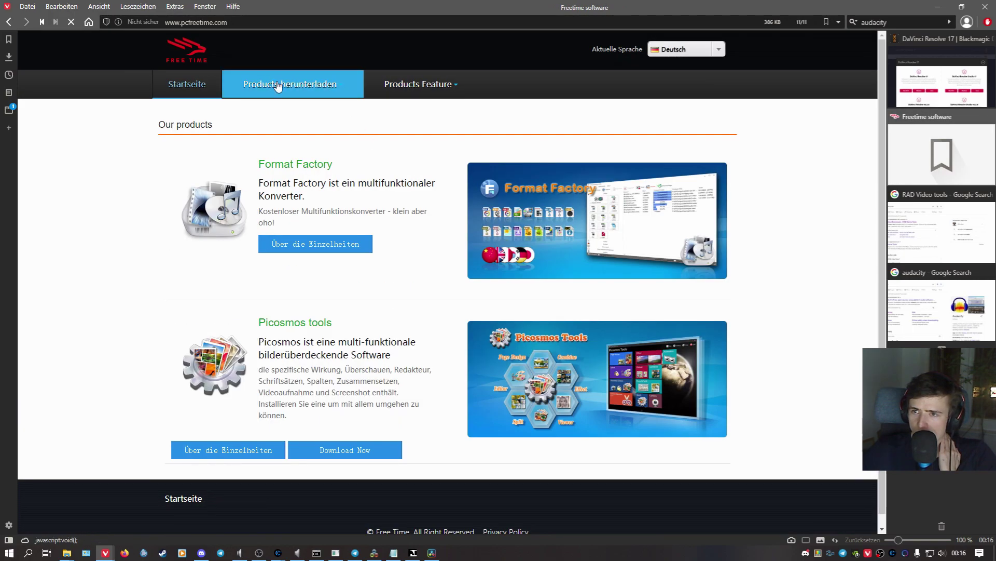
pyautogui.moveTo(279, 87)
pyautogui.click(263, 102)
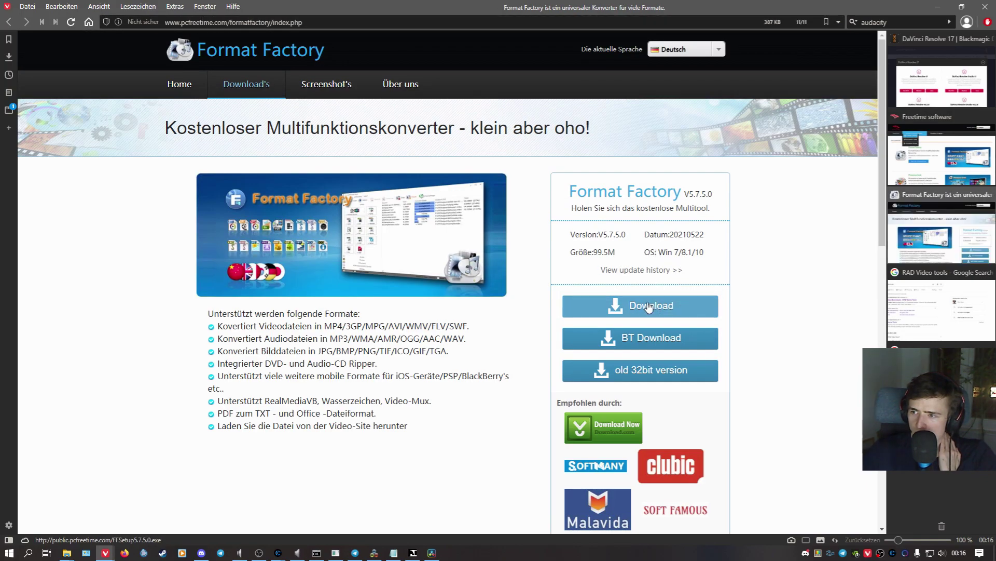
pyautogui.click(989, 195)
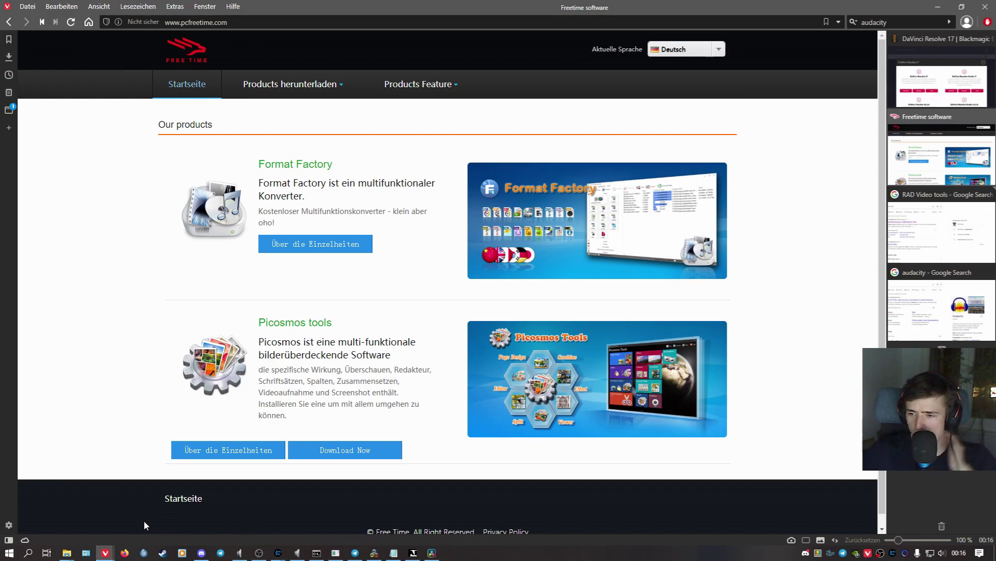
pyautogui.click(29, 553)
# Convert bik.mp4 to AVI in Format Factory
pyautogui.write('F')
pyautogui.click(152, 280)
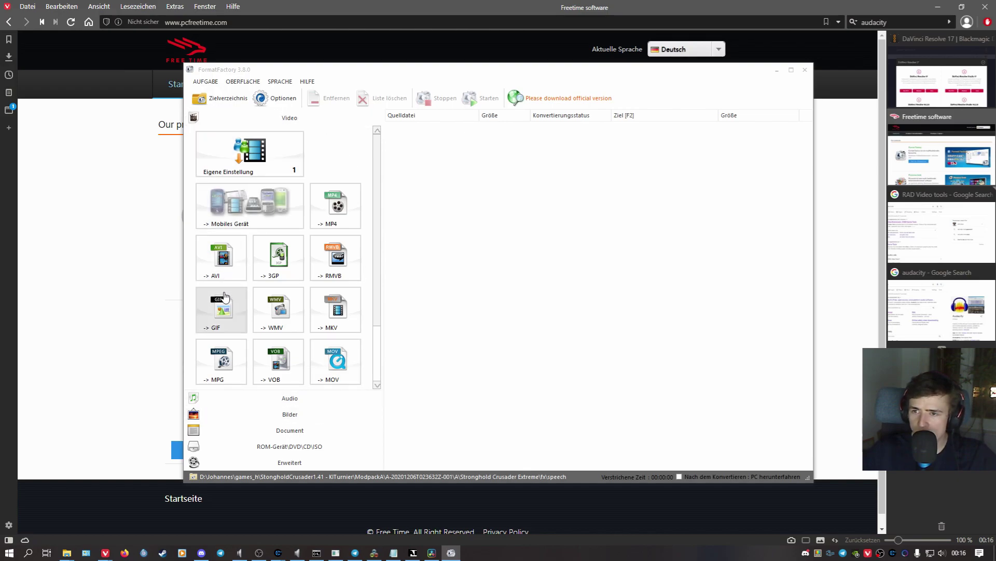
pyautogui.click(225, 273)
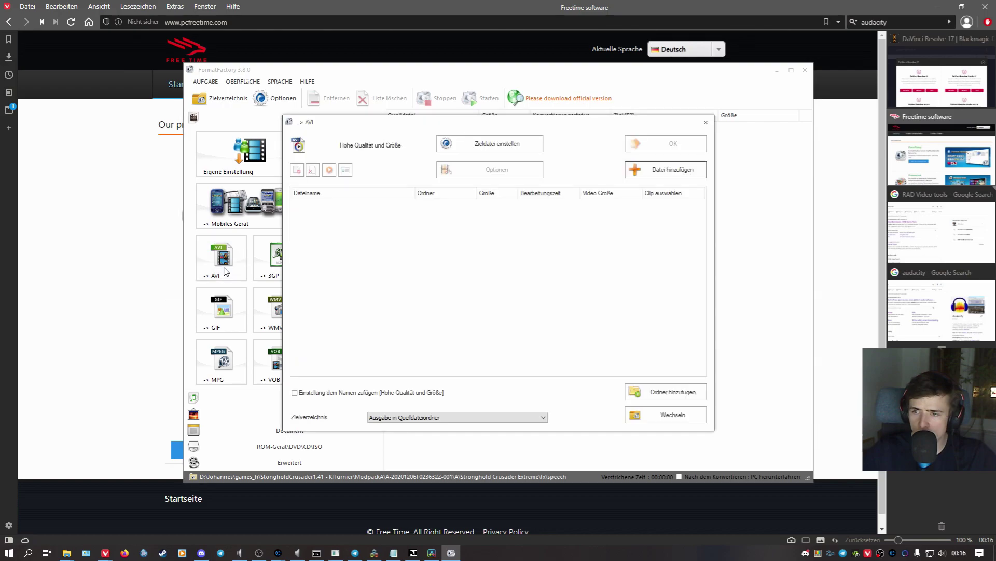
pyautogui.click(662, 173)
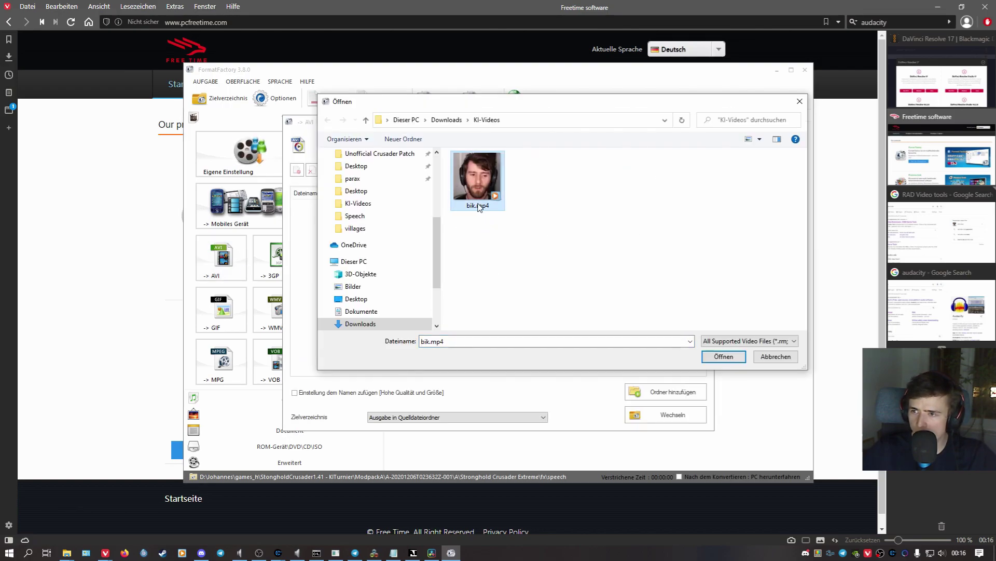
pyautogui.click(724, 356)
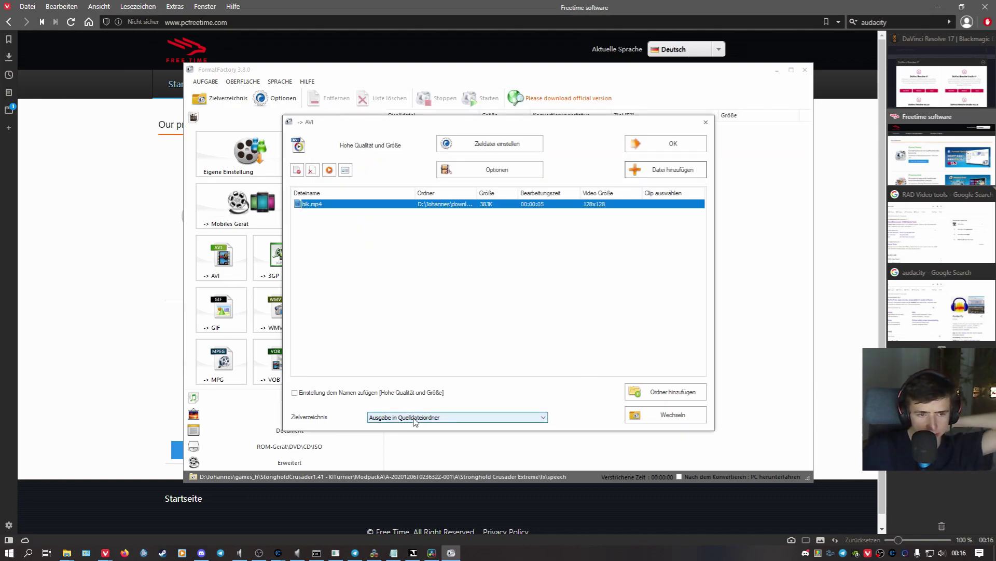
pyautogui.click(673, 144)
pyautogui.click(480, 98)
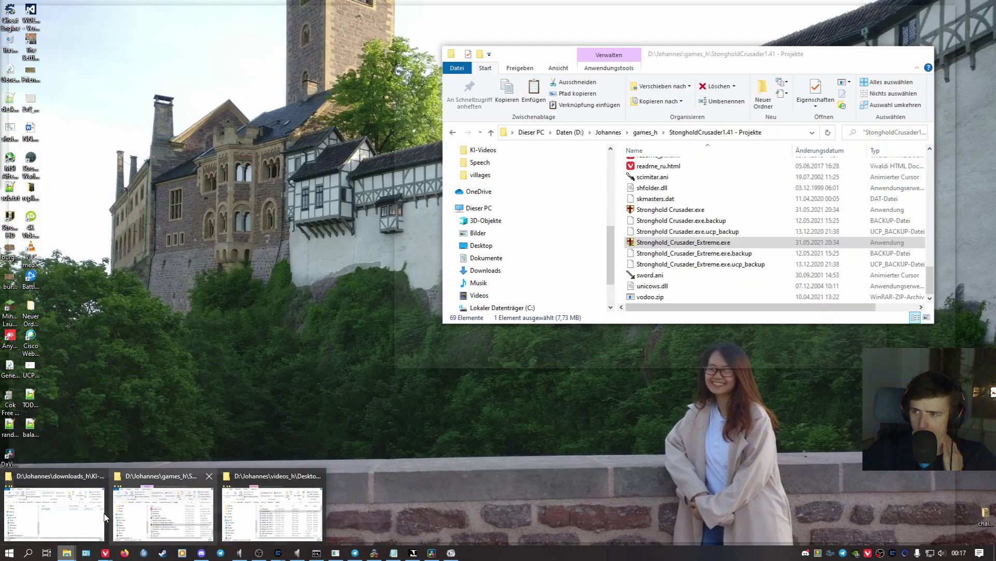
# Check the 236 KB bik.avi in KI-Videos and return to the RAD Video tools results
pyautogui.click(54, 513)
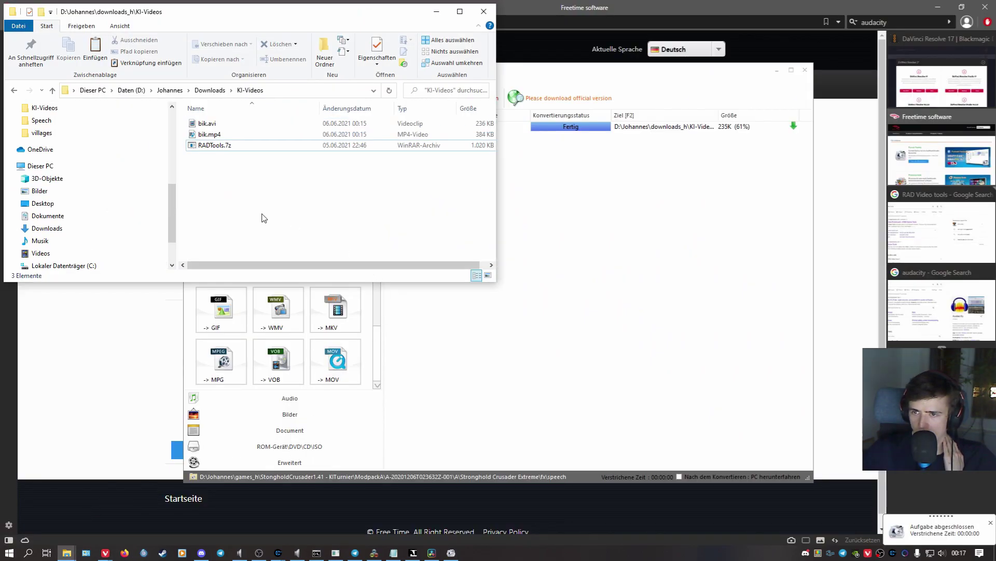
pyautogui.click(210, 124)
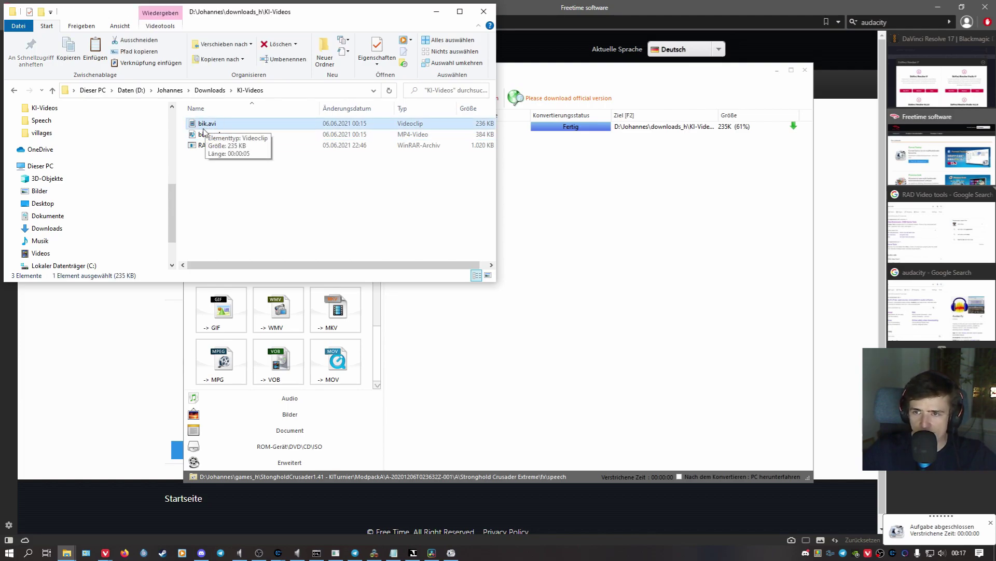
pyautogui.click(237, 197)
pyautogui.click(961, 229)
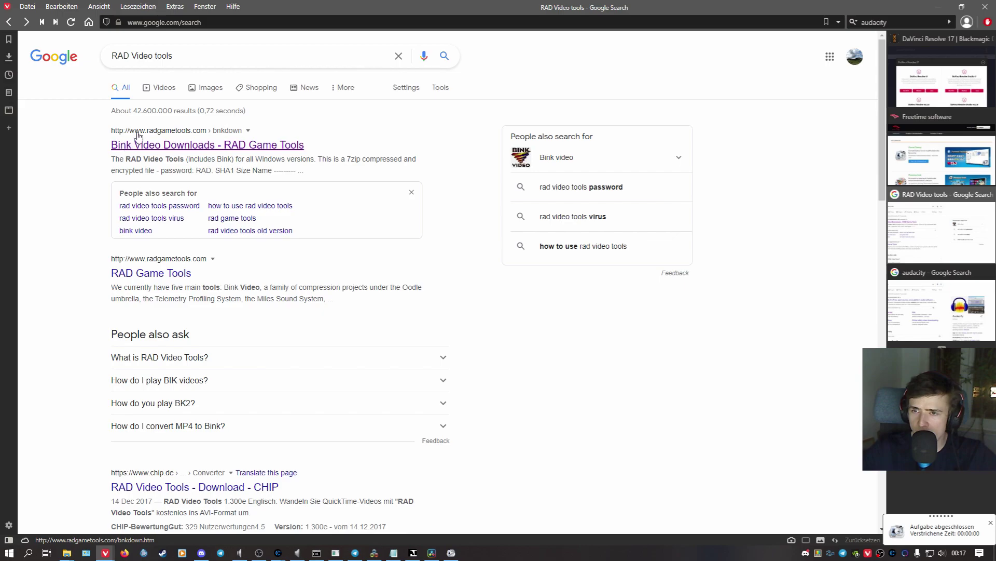
# Open the 'Bink Video Downloads - RAD Game Tools' search result
pyautogui.click(196, 150)
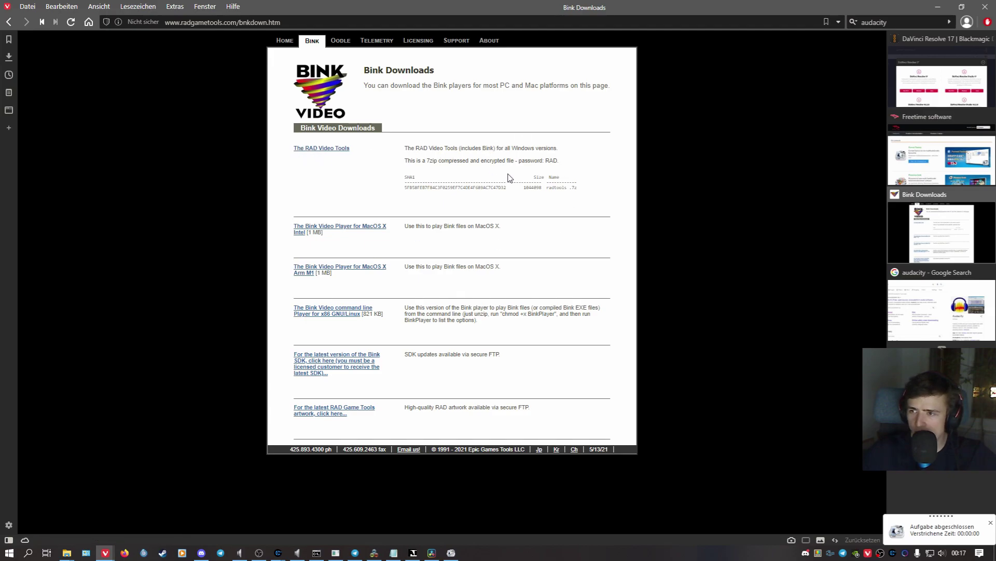
# Extract the password-protected RADTools.7z here in the KI-Videos folder
pyautogui.moveTo(67, 551)
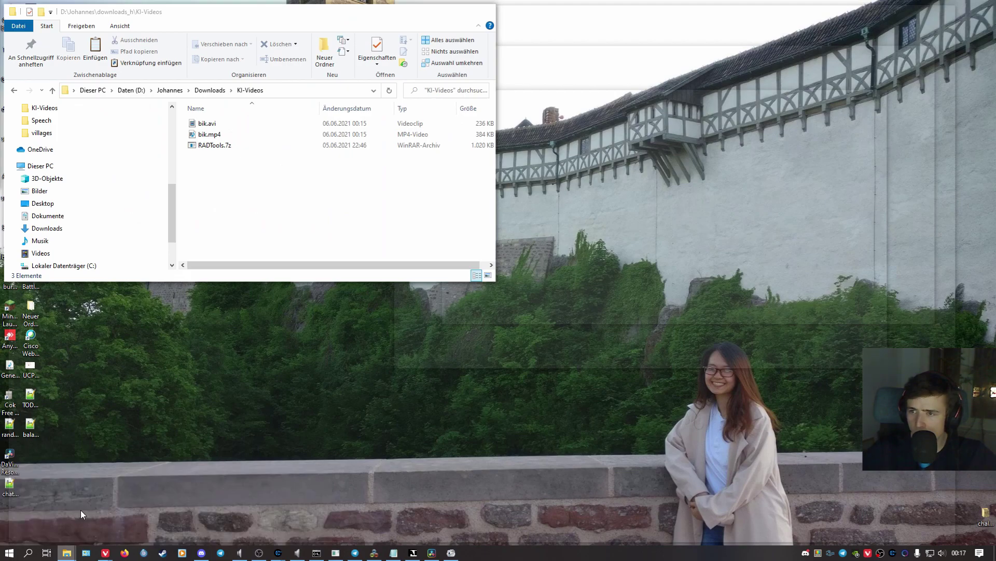
pyautogui.click(80, 510)
pyautogui.click(215, 146)
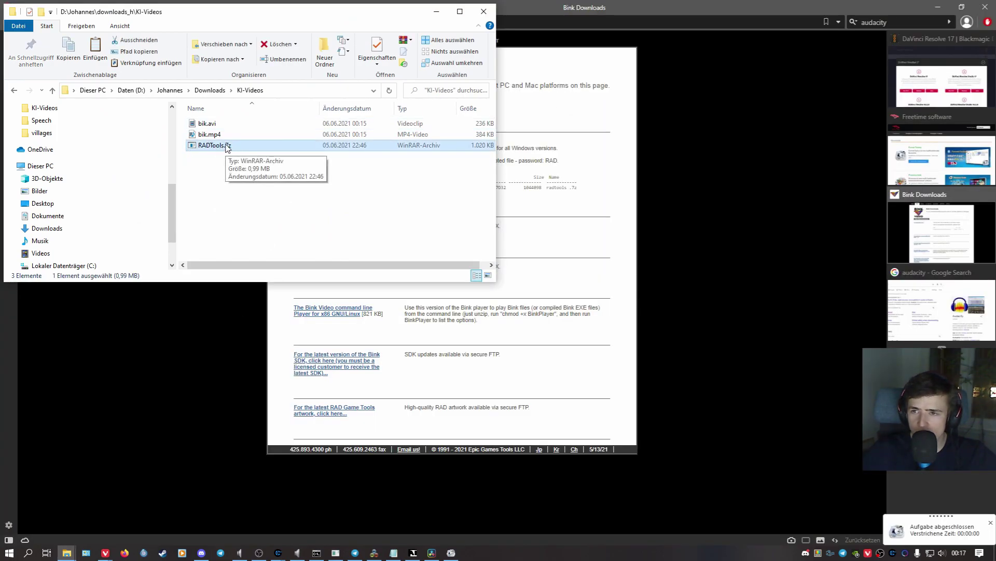
pyautogui.rightClick(211, 145)
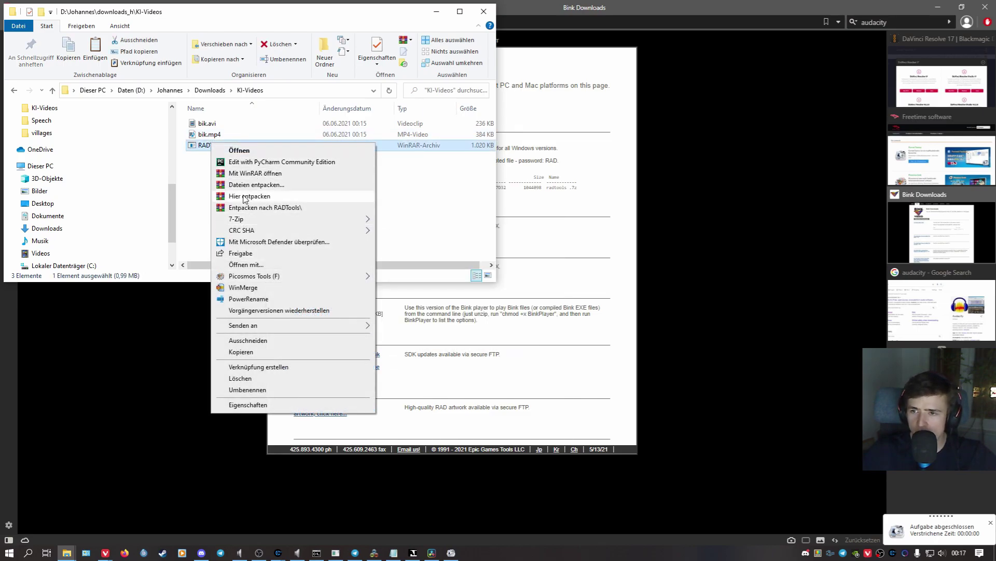
pyautogui.click(246, 196)
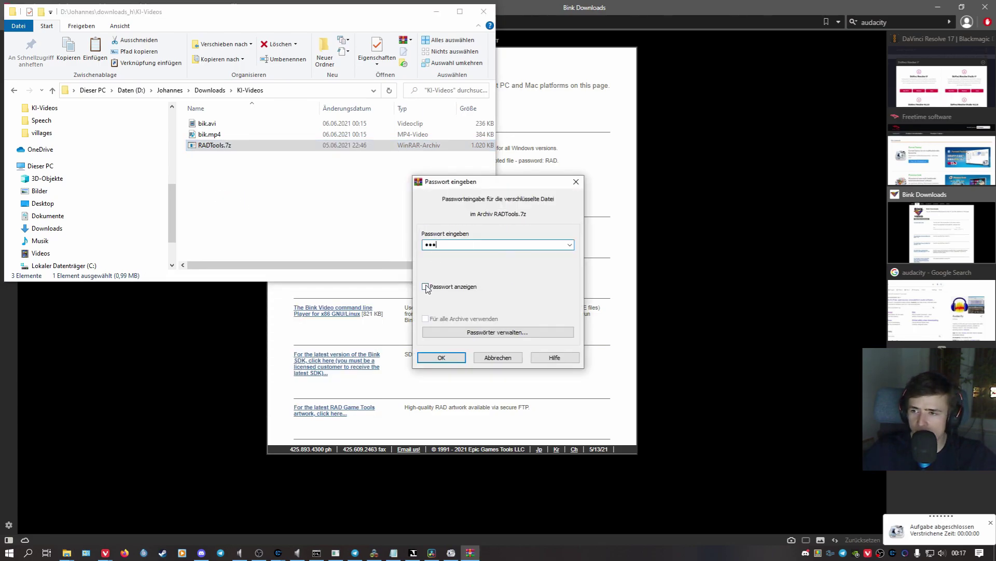
pyautogui.click(442, 357)
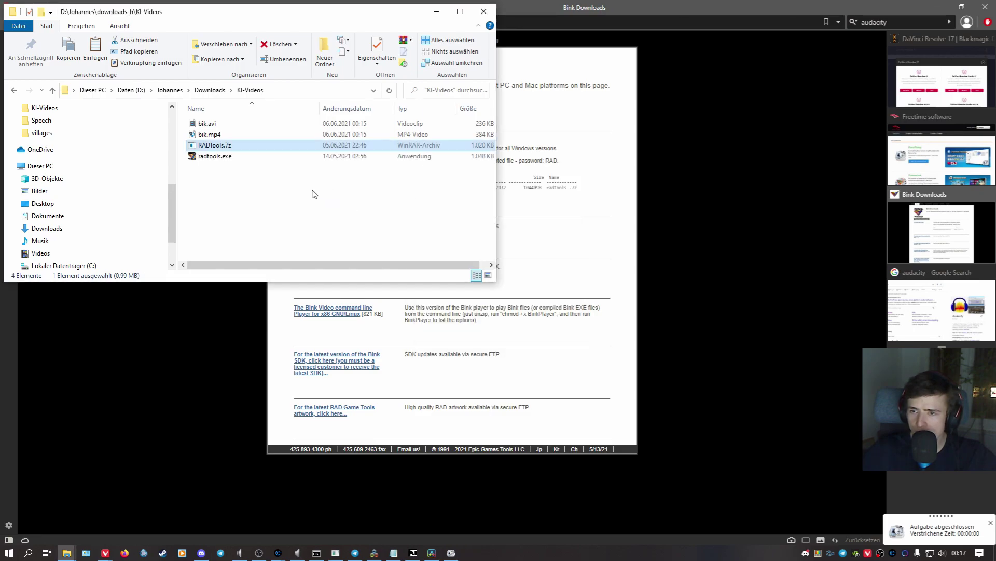
# Run the extracted radtools.exe, quit its setup, and bring up Windows search
pyautogui.click(218, 158)
pyautogui.doubleClick(218, 158)
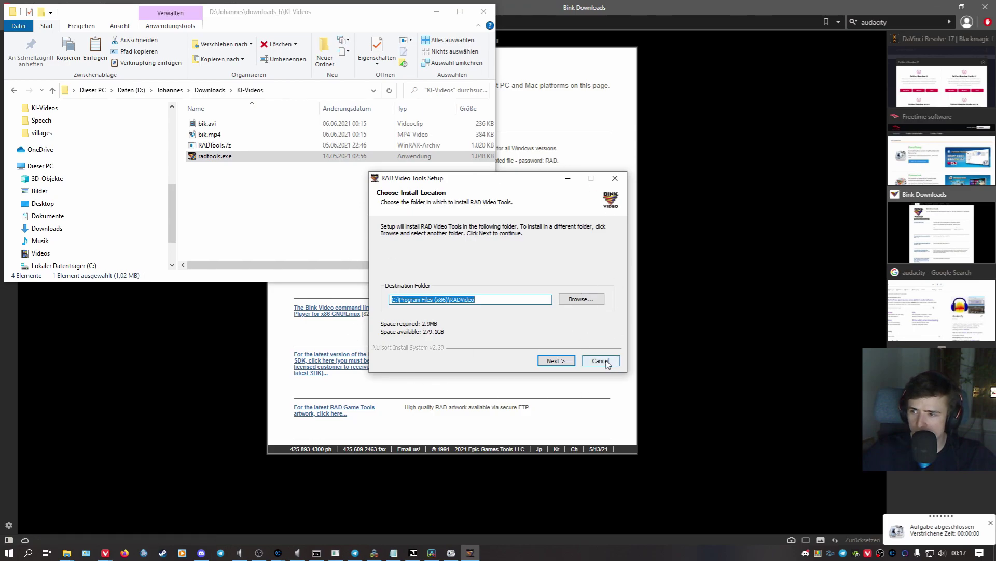
pyautogui.click(605, 362)
pyautogui.click(524, 312)
pyautogui.click(267, 228)
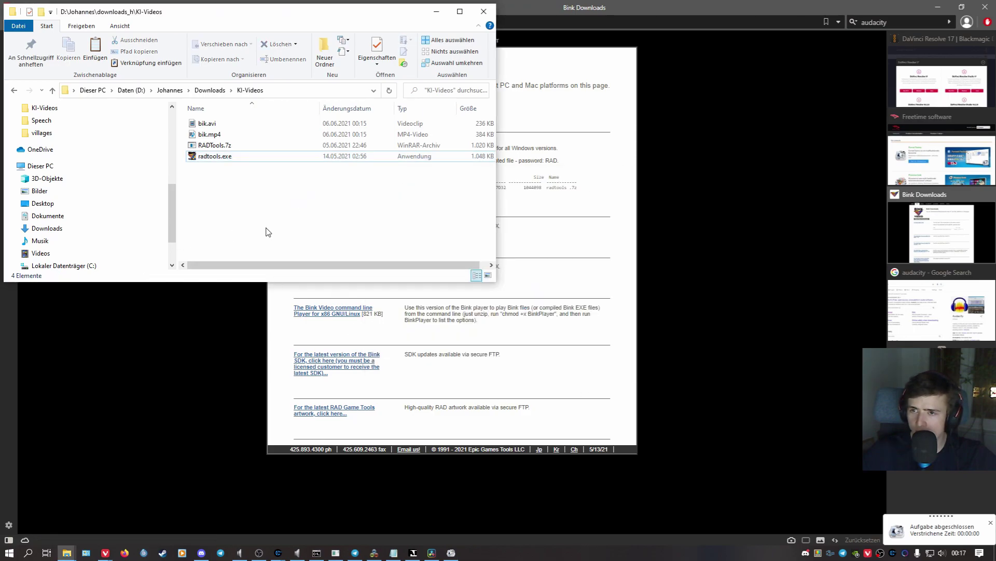
pyautogui.click(28, 553)
# In RAD Video Tools, compress KI-Videos' bik.avi into a Bink video with Bink it!
pyautogui.write('rad')
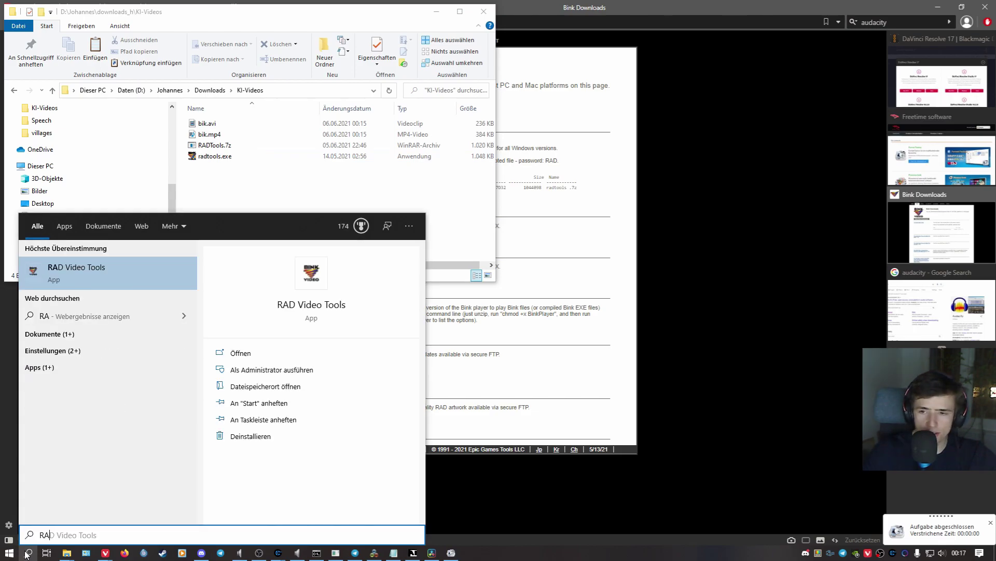
pyautogui.press('Return')
pyautogui.moveTo(467, 59); pyautogui.dragTo(506, 65)
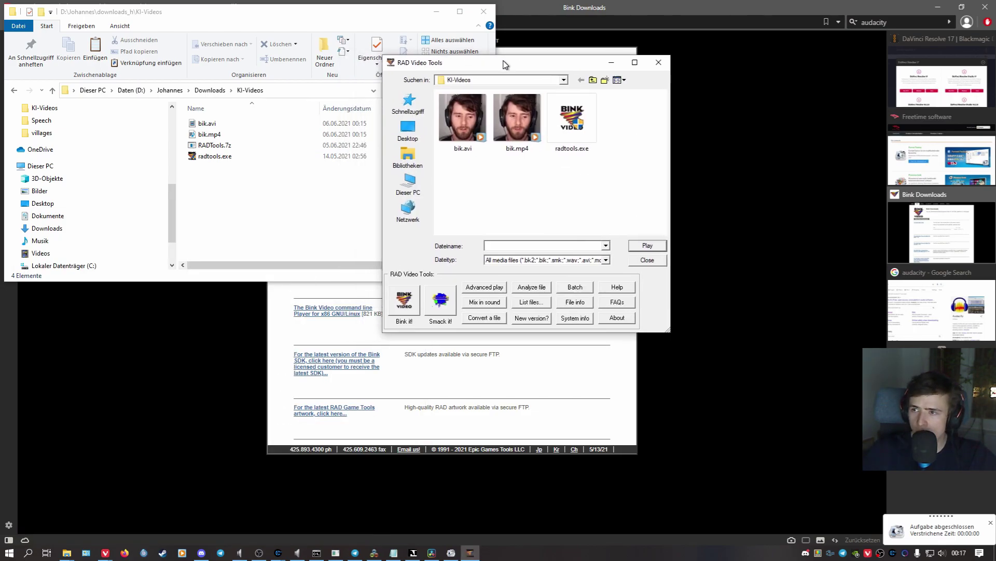
pyautogui.click(563, 81)
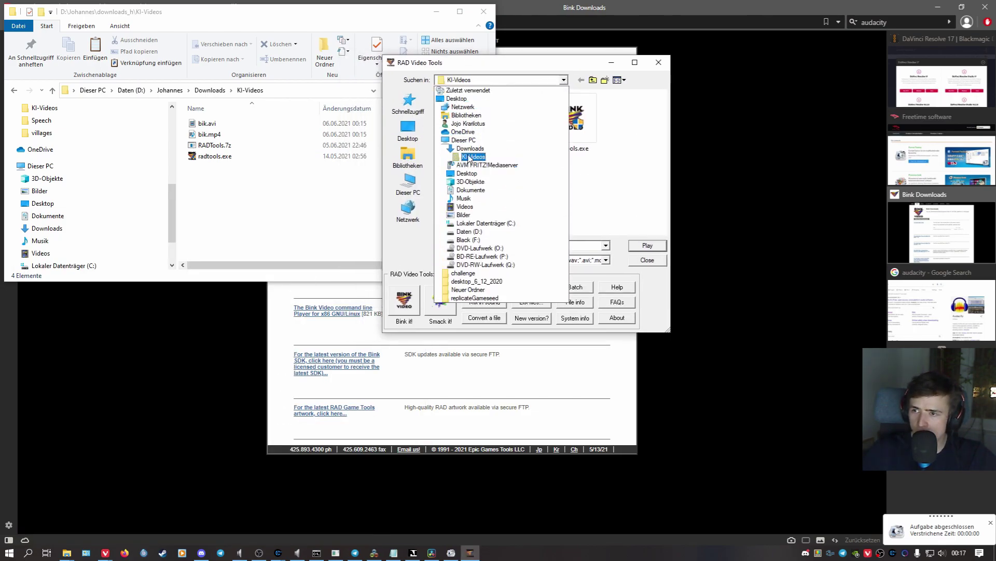
pyautogui.click(468, 157)
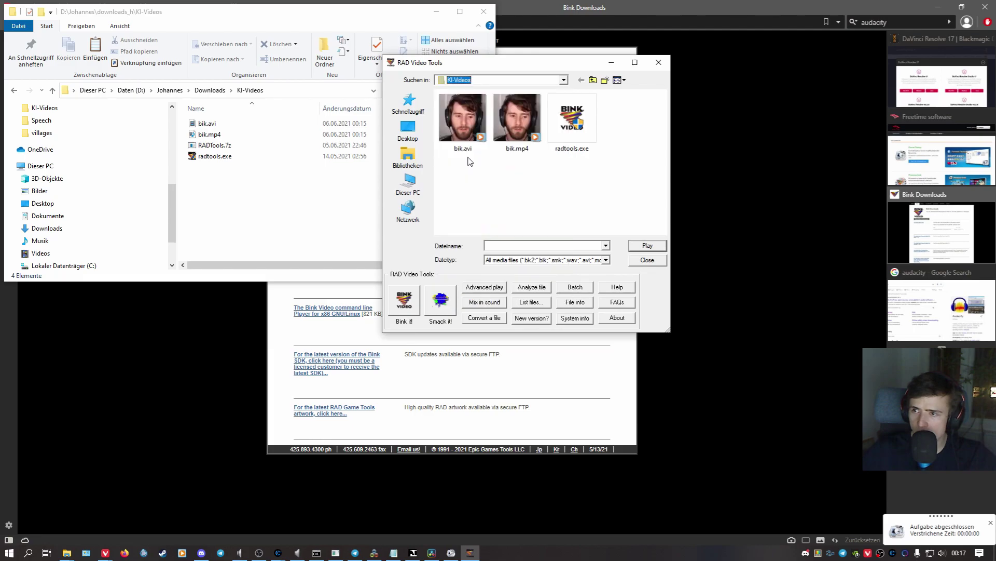
pyautogui.click(462, 138)
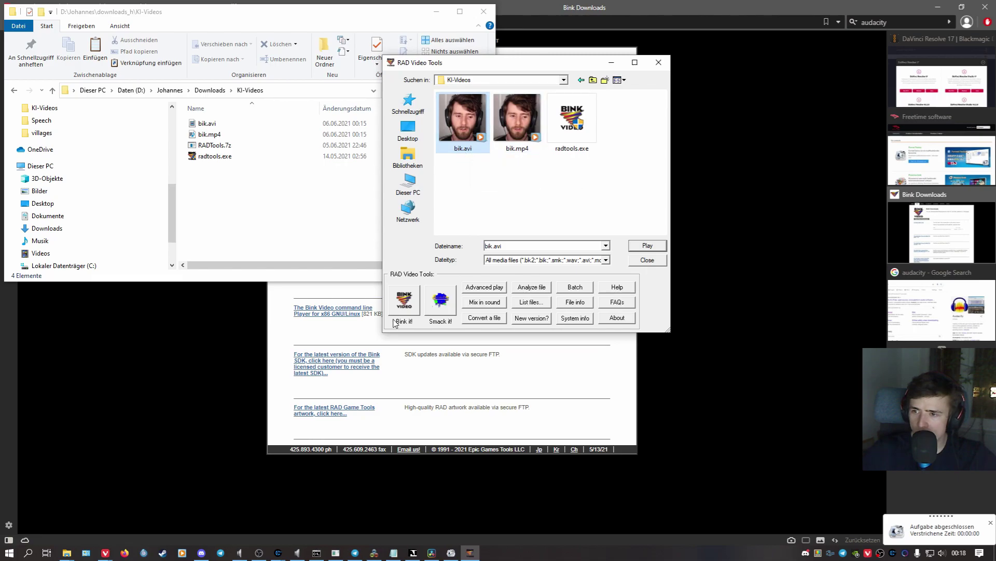
pyautogui.click(406, 302)
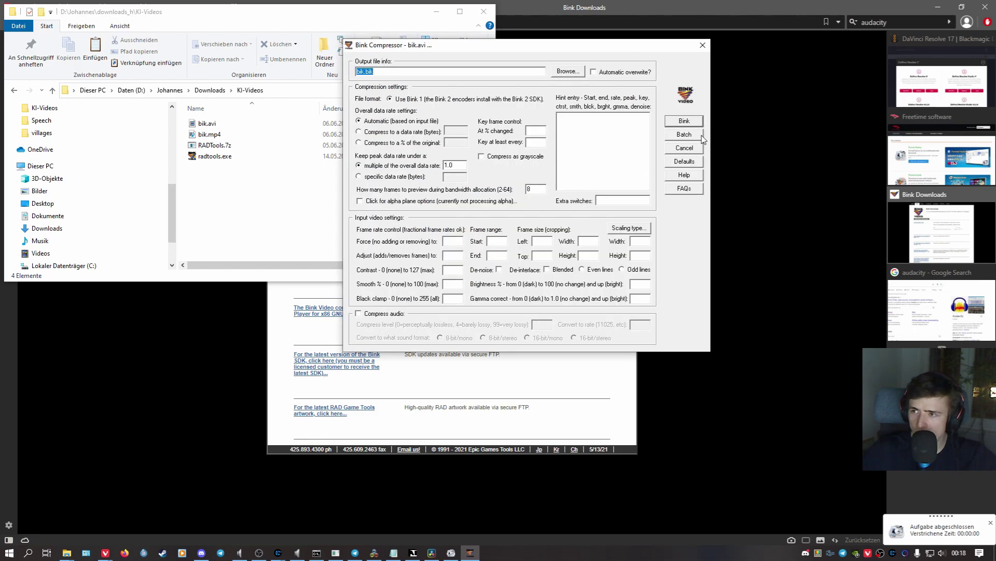
pyautogui.click(685, 121)
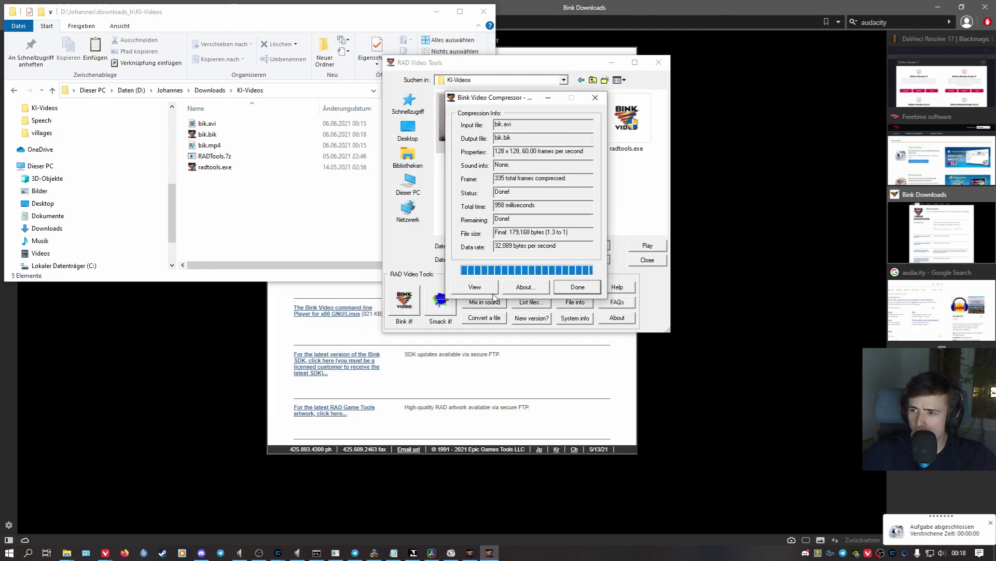
pyautogui.click(577, 288)
# Check the new 175 KB bik.bik in the KI-Videos folder
pyautogui.click(228, 225)
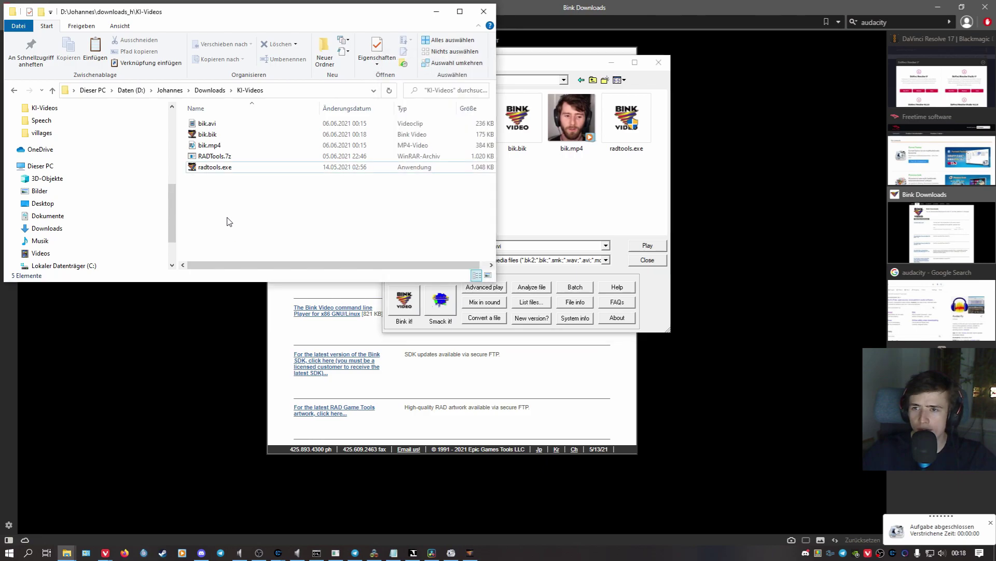
pyautogui.click(223, 135)
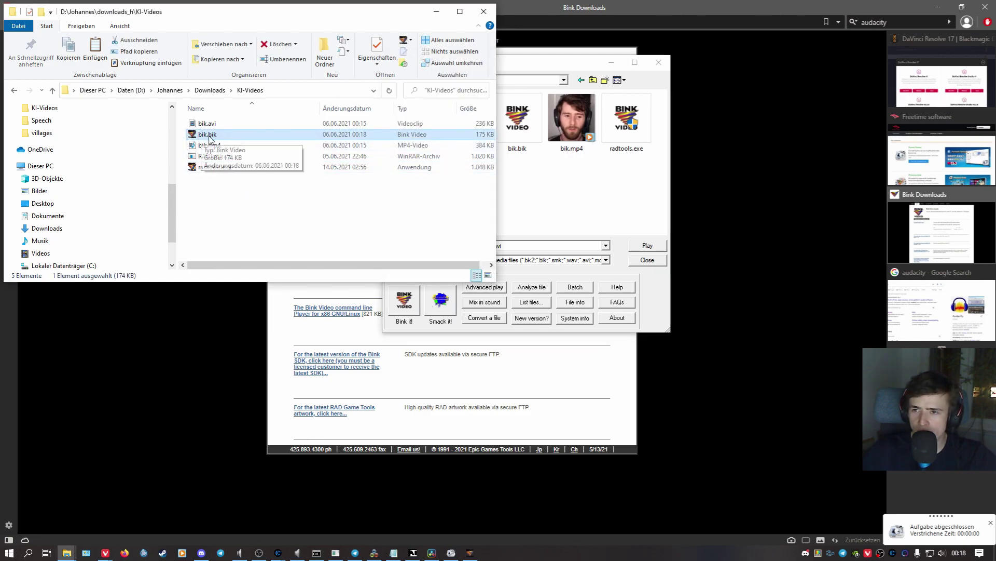
pyautogui.click(212, 137)
pyautogui.click(232, 220)
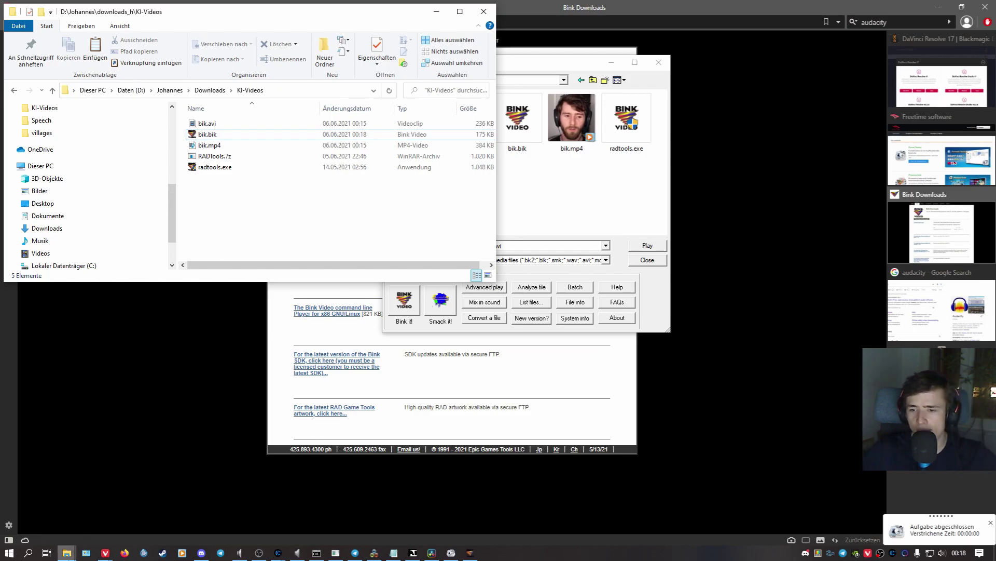
pyautogui.click(67, 552)
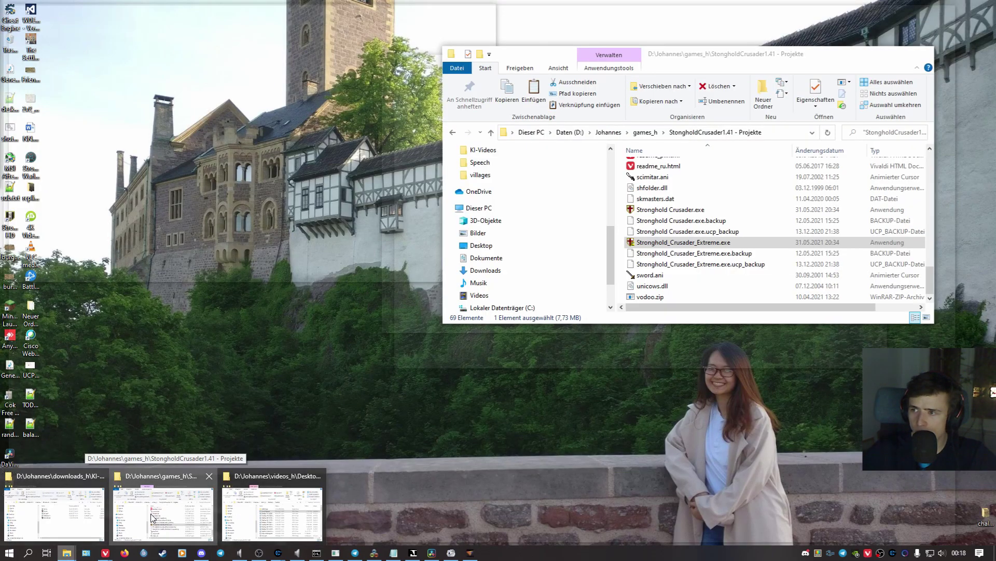
# Open the binks folder inside the Stronghold Crusader game folder
pyautogui.click(163, 511)
pyautogui.scroll(15, 727, 207)
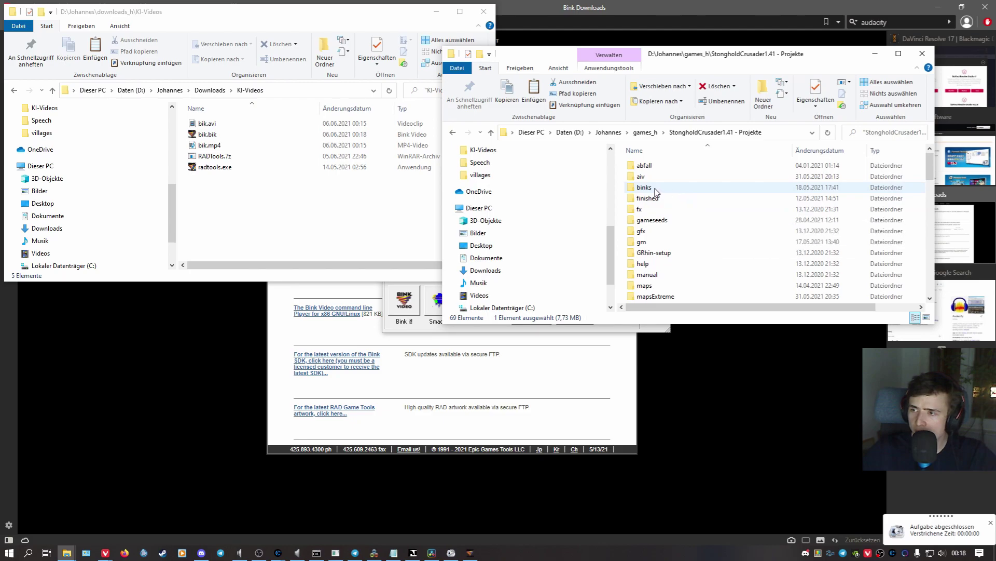
pyautogui.click(655, 188)
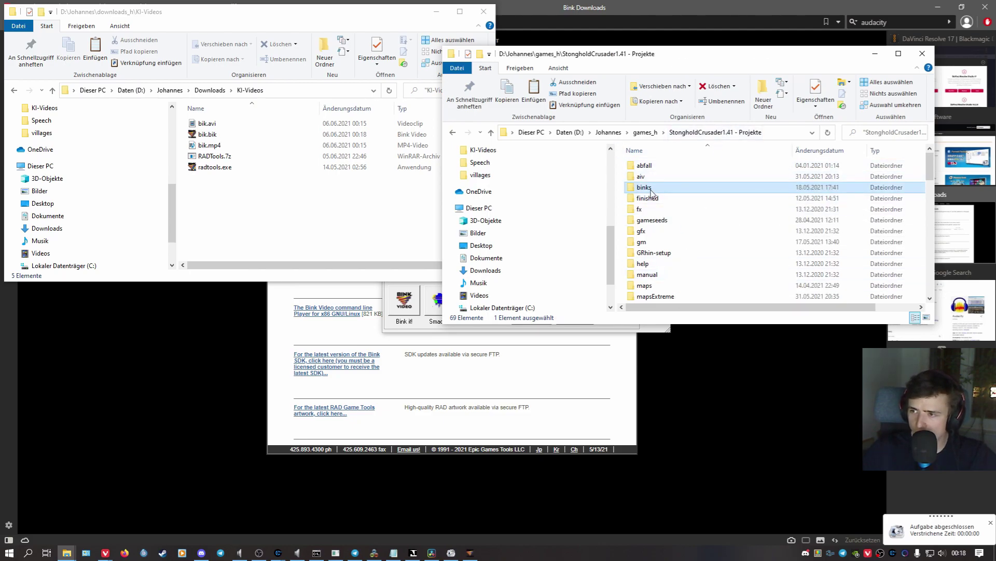
pyautogui.moveTo(652, 192)
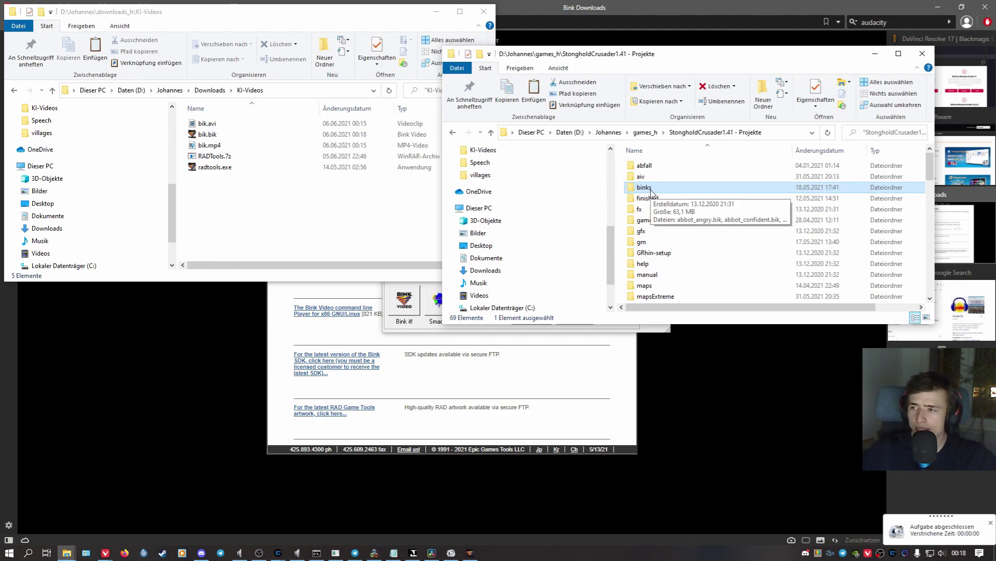
pyautogui.doubleClick(651, 191)
pyautogui.scroll(-10, 700, 244)
pyautogui.scroll(-8, 701, 246)
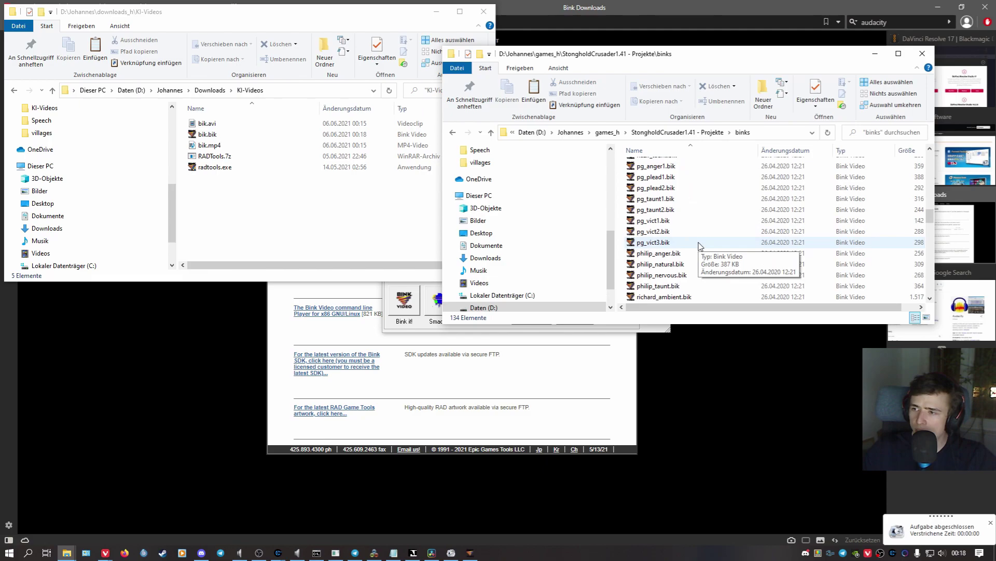
pyautogui.scroll(-3, 711, 248)
pyautogui.scroll(-5, 696, 251)
# Select the wf_ videos to check sizes, move the window down-right, then select wf_taunt1.bik
pyautogui.click(659, 191)
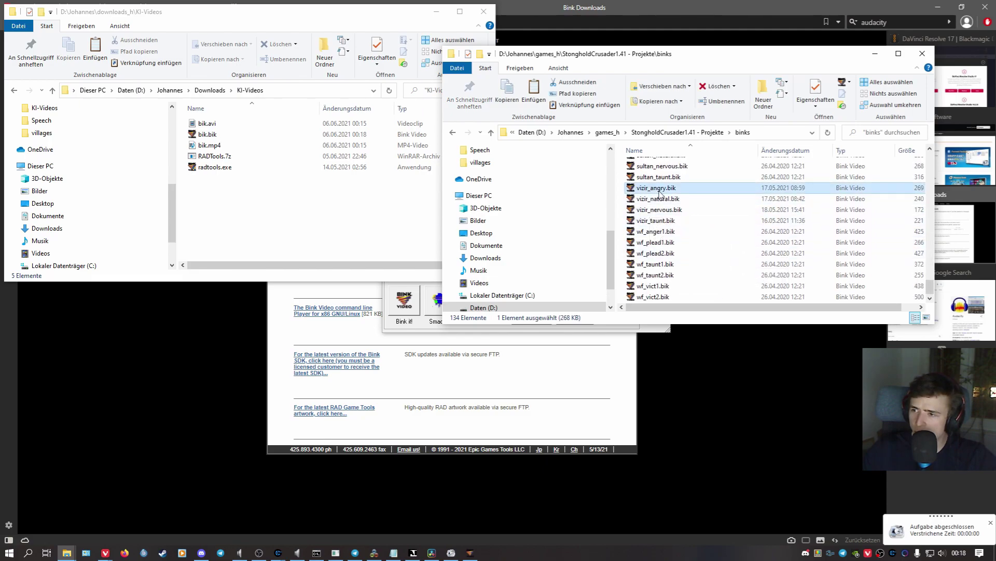
pyautogui.click(649, 233)
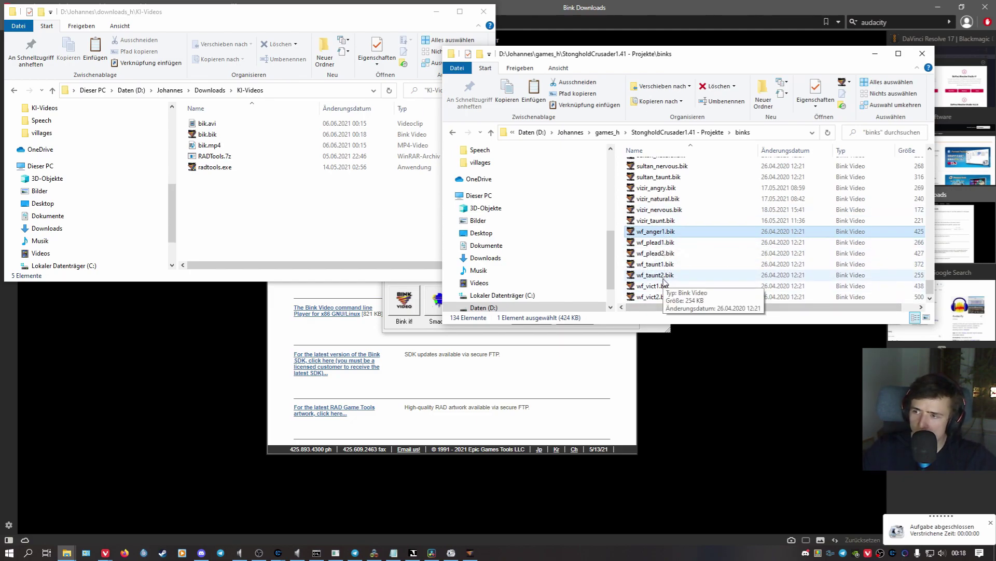
pyautogui.keyDown('shift'); pyautogui.click(659, 298); pyautogui.keyUp('shift')
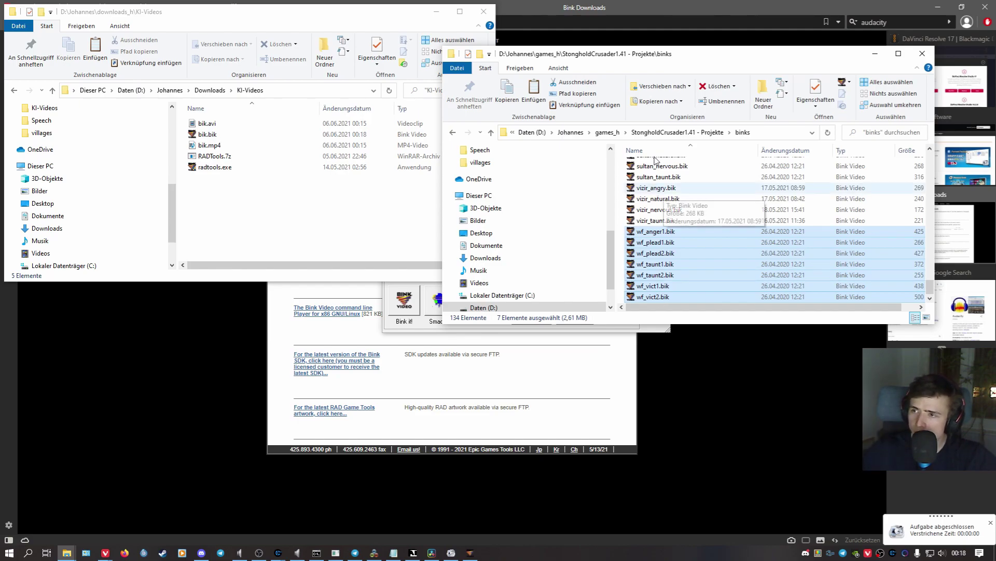
pyautogui.moveTo(592, 59)
pyautogui.mouseDown()
pyautogui.moveTo(788, 312)
pyautogui.moveTo(682, 422)
pyautogui.moveTo(687, 124)
pyautogui.mouseUp()
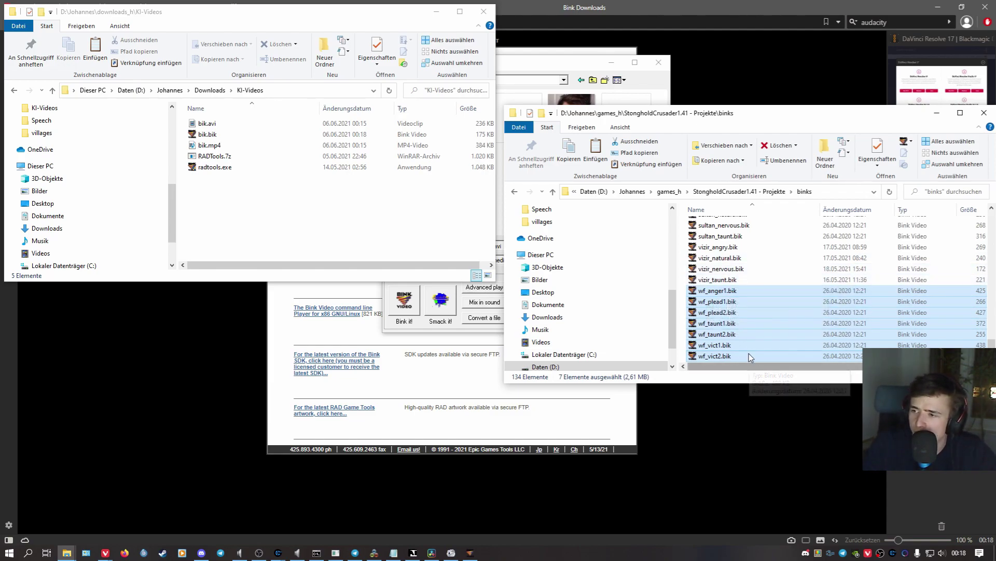
pyautogui.click(746, 323)
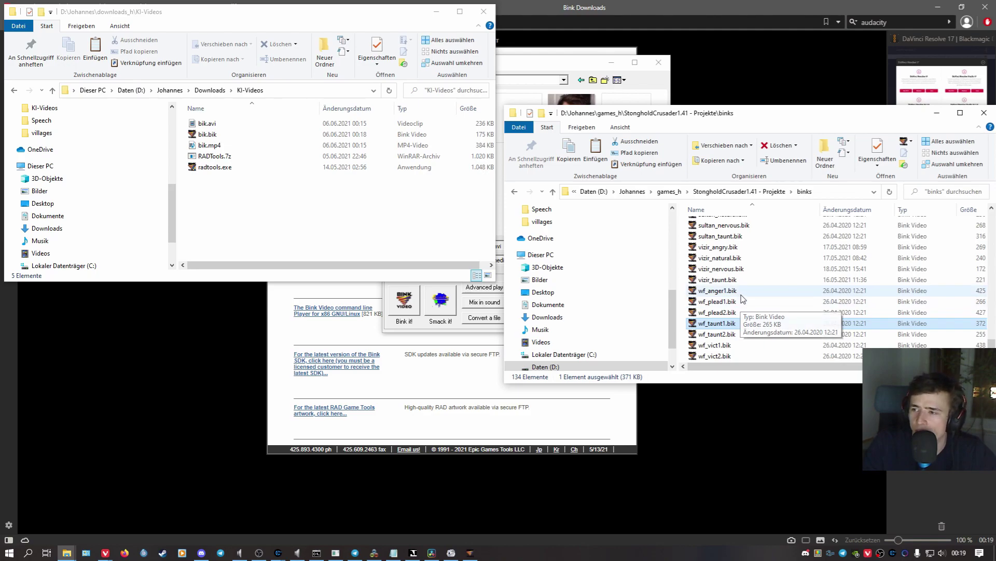
# Select the four abbot videos in binks and duplicate bik.bik in KI-Videos
pyautogui.scroll(5, 753, 296)
pyautogui.scroll(3, 756, 266)
pyautogui.scroll(10, 755, 267)
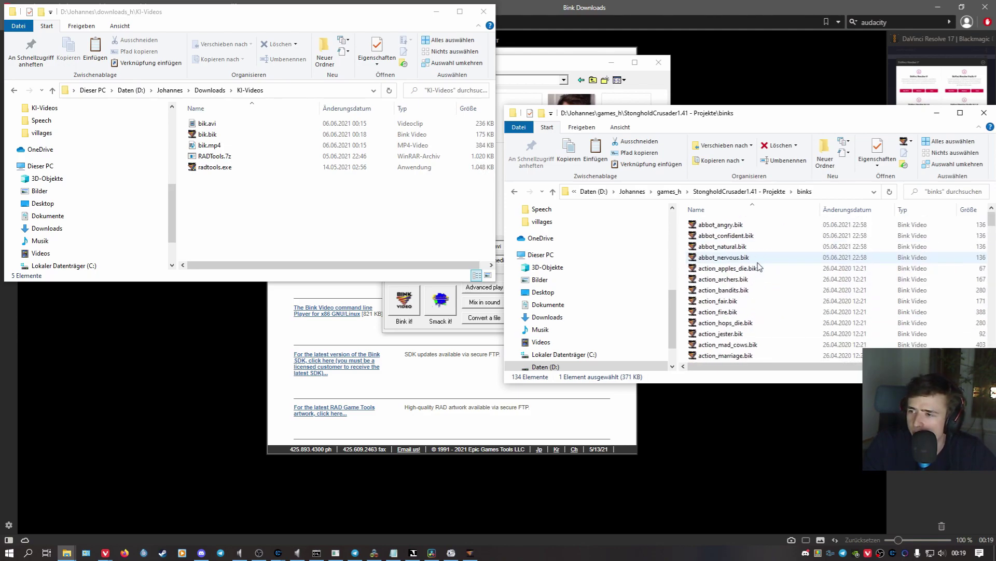
pyautogui.moveTo(731, 222); pyautogui.dragTo(732, 261)
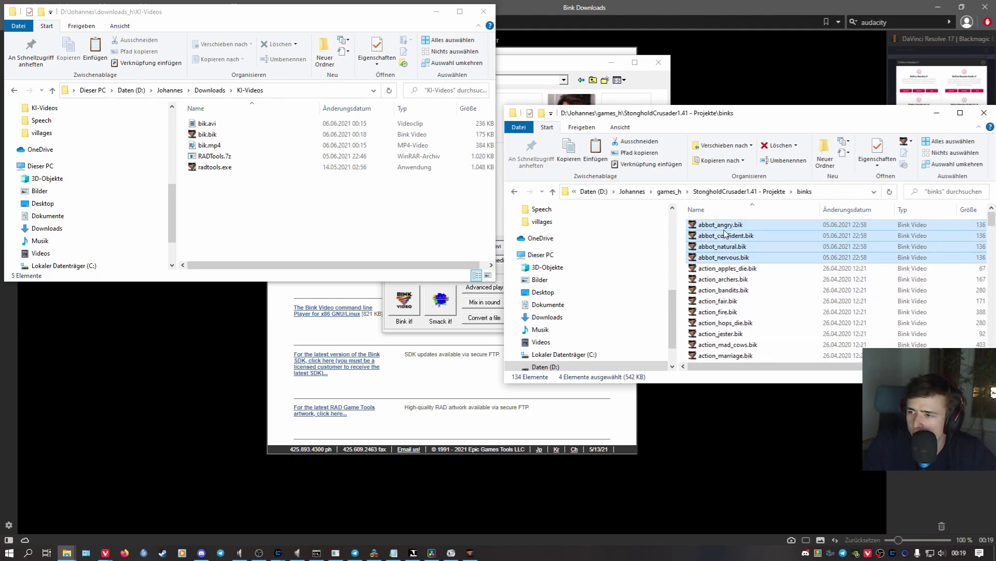
pyautogui.click(207, 135)
pyautogui.hotkey('ctrl', 'c')
pyautogui.hotkey('ctrl', 'v')
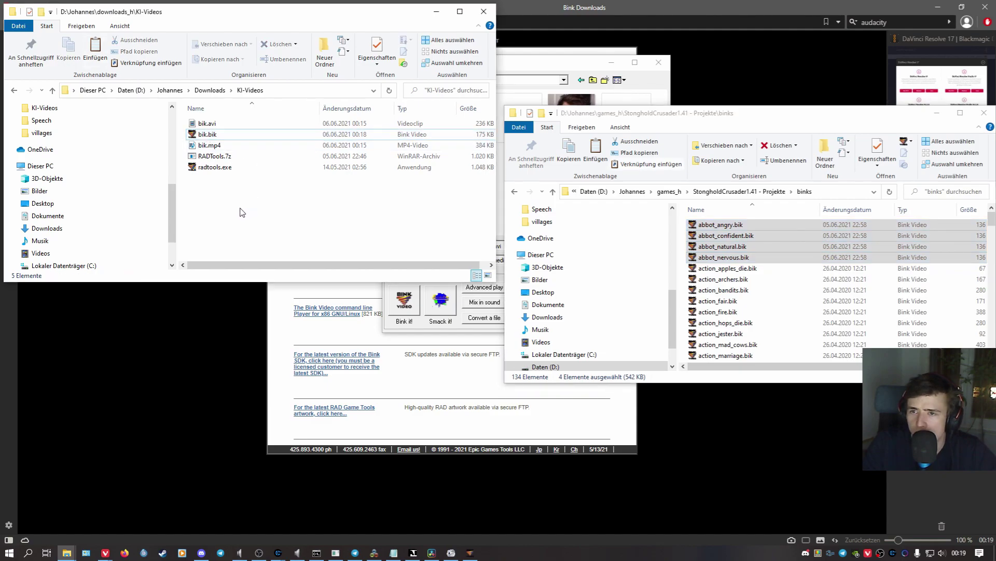
pyautogui.hotkey('ctrl', 'v')
pyautogui.hotkey('ctrl', 'v')
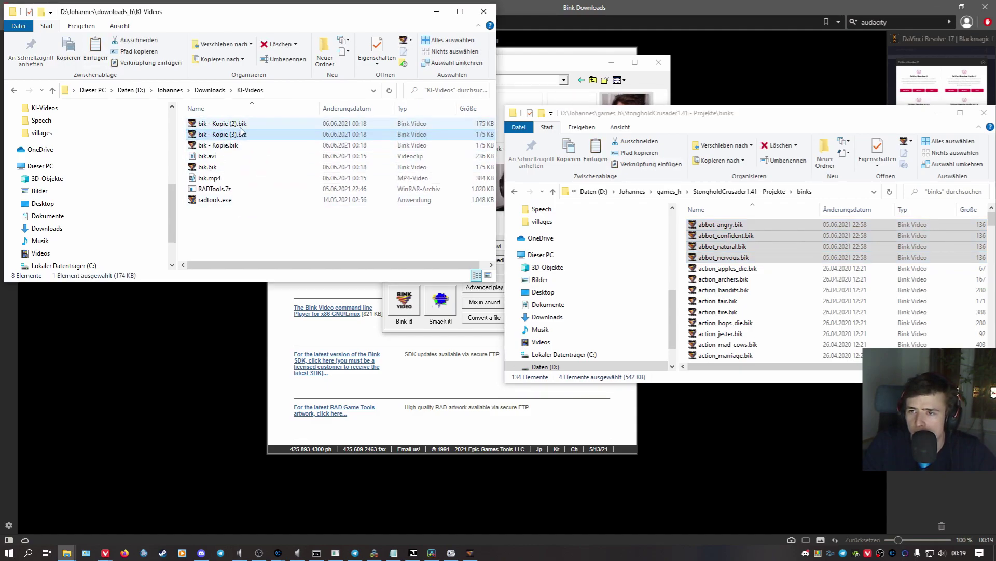
# Rename bik.bik copies to abbot_angry.bik and abbot_confident.bik using the binks names
pyautogui.click(221, 146)
pyautogui.click(217, 124)
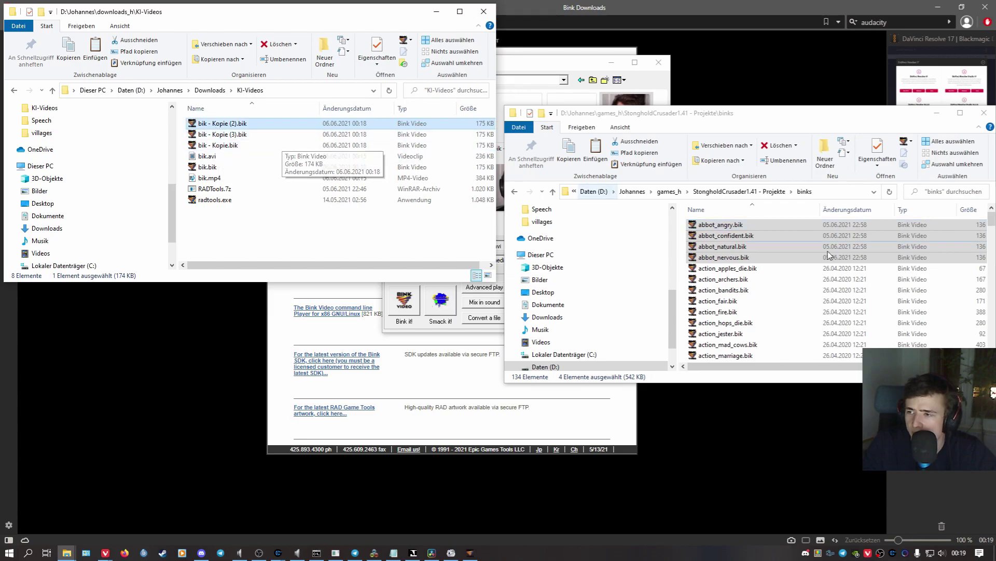
pyautogui.click(714, 224)
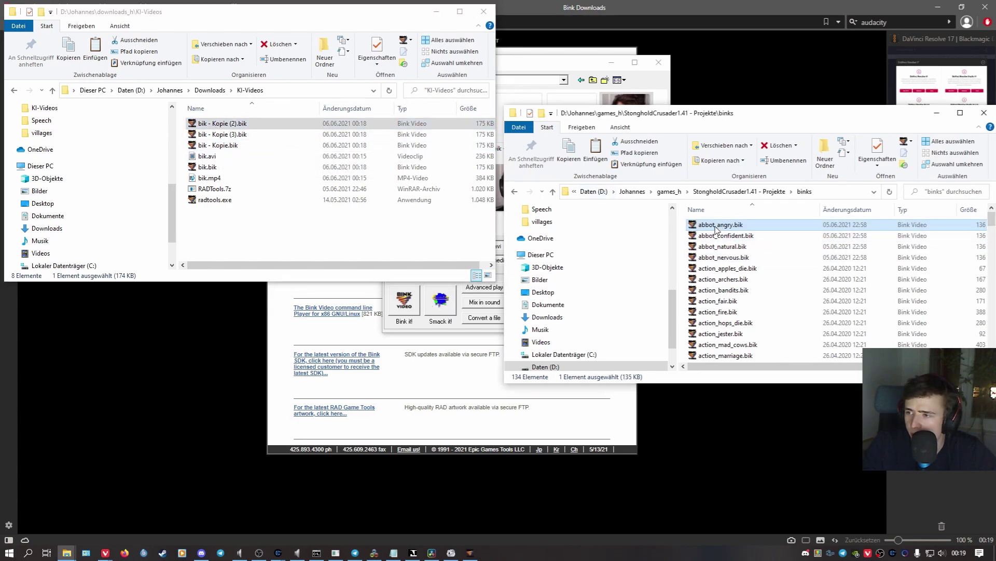
pyautogui.click(201, 124)
pyautogui.click(777, 235)
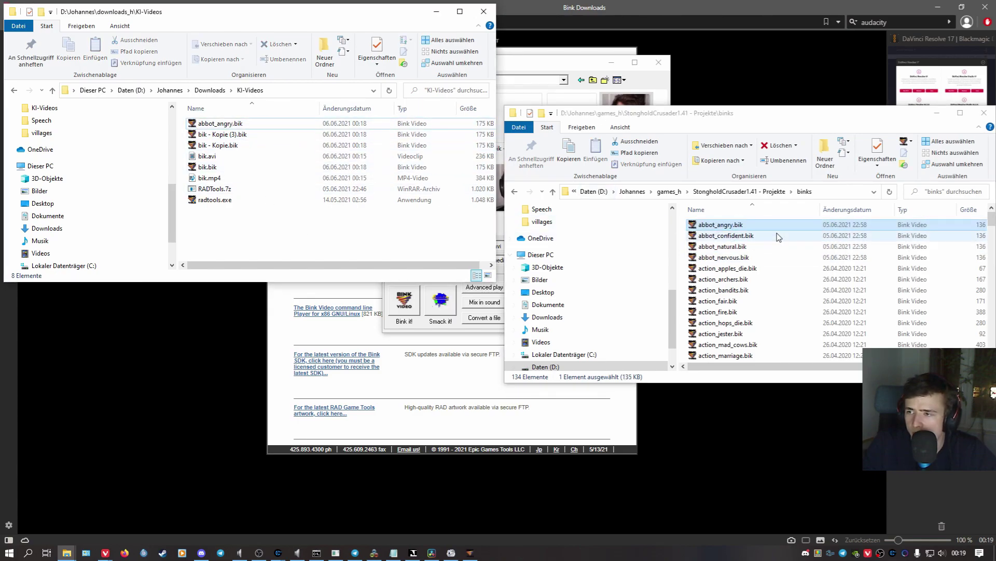
pyautogui.click(725, 238)
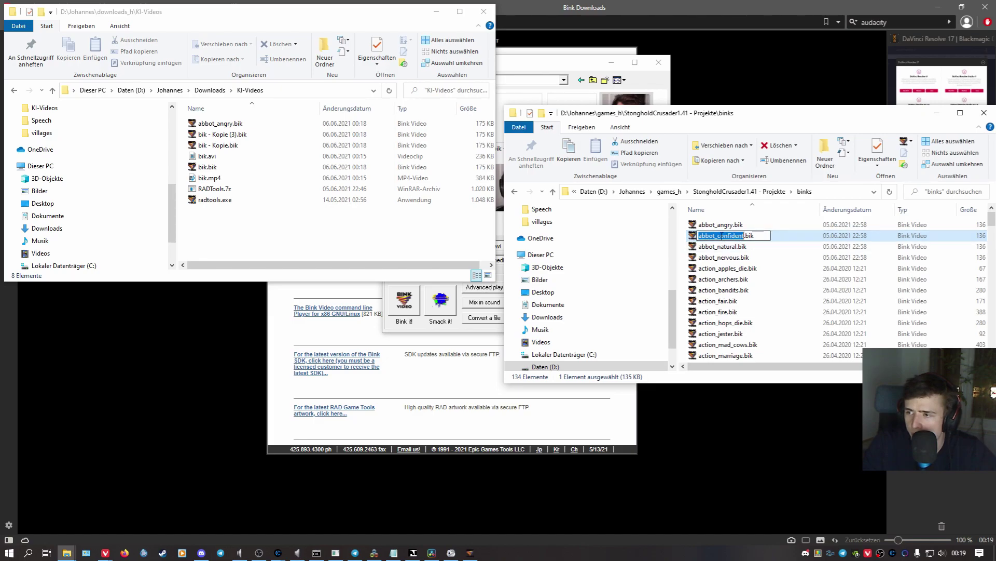
pyautogui.hotkey('ctrl', 'c')
pyautogui.click(223, 134)
pyautogui.click(223, 134)
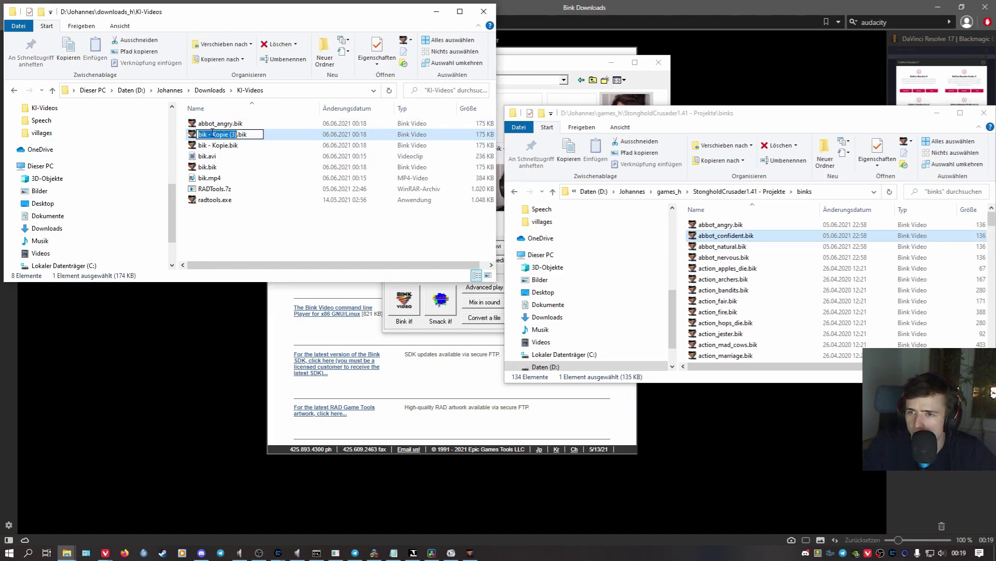
pyautogui.hotkey('ctrl', 'v')
pyautogui.click(722, 246)
# Rename the remaining files to abbot_natural.bik and abbot_nervous.bik
pyautogui.click(722, 246)
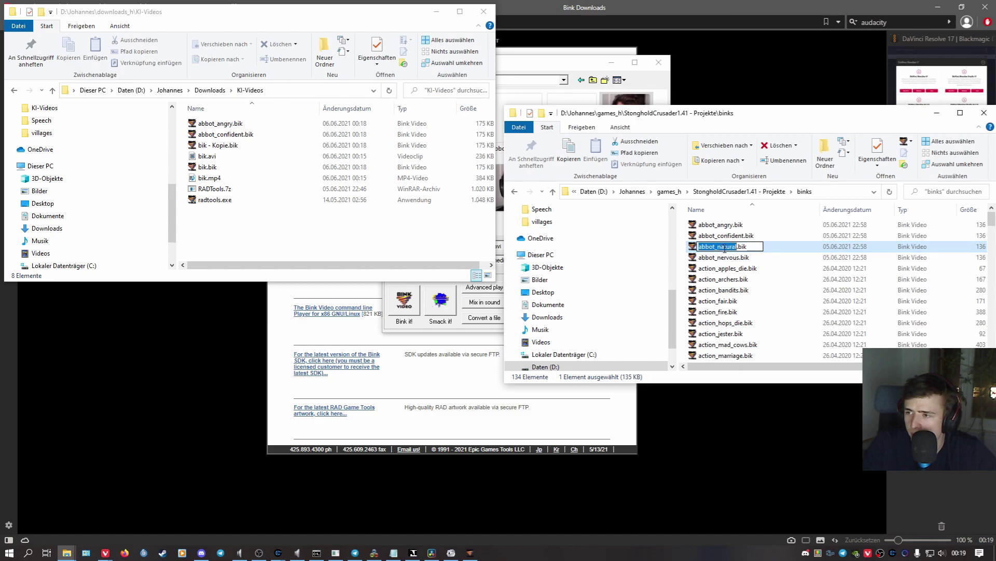
pyautogui.hotkey('ctrl', 'c')
pyautogui.click(209, 146)
pyautogui.click(208, 146)
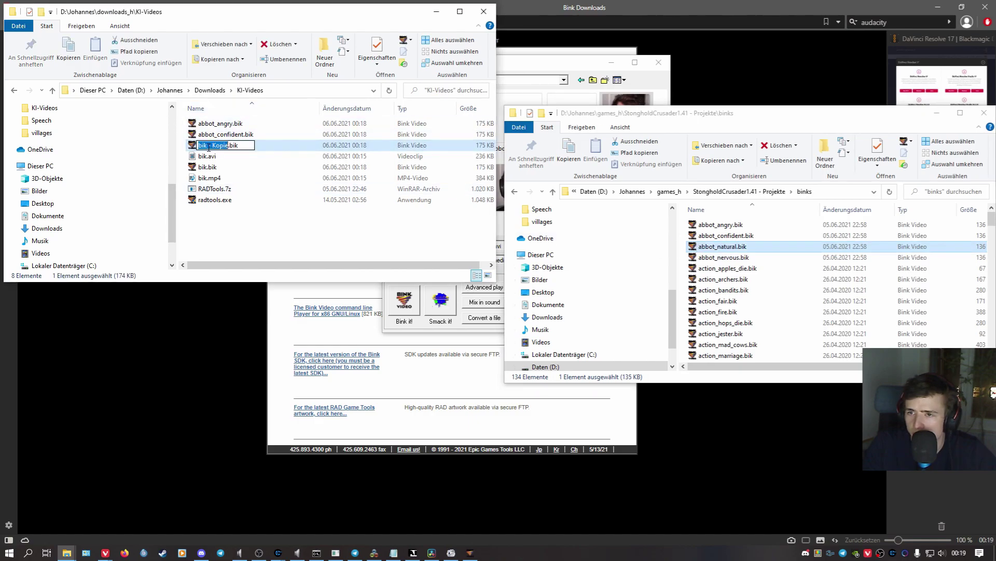
pyautogui.click(244, 254)
pyautogui.click(722, 257)
pyautogui.click(723, 257)
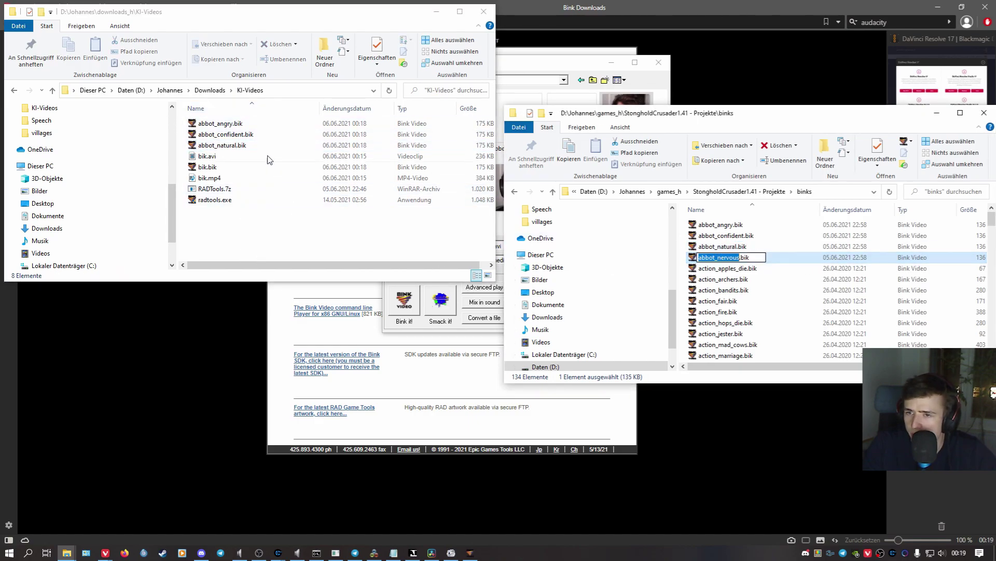
pyautogui.click(210, 167)
pyautogui.click(209, 167)
pyautogui.hotkey('ctrl', 'v')
pyautogui.click(250, 205)
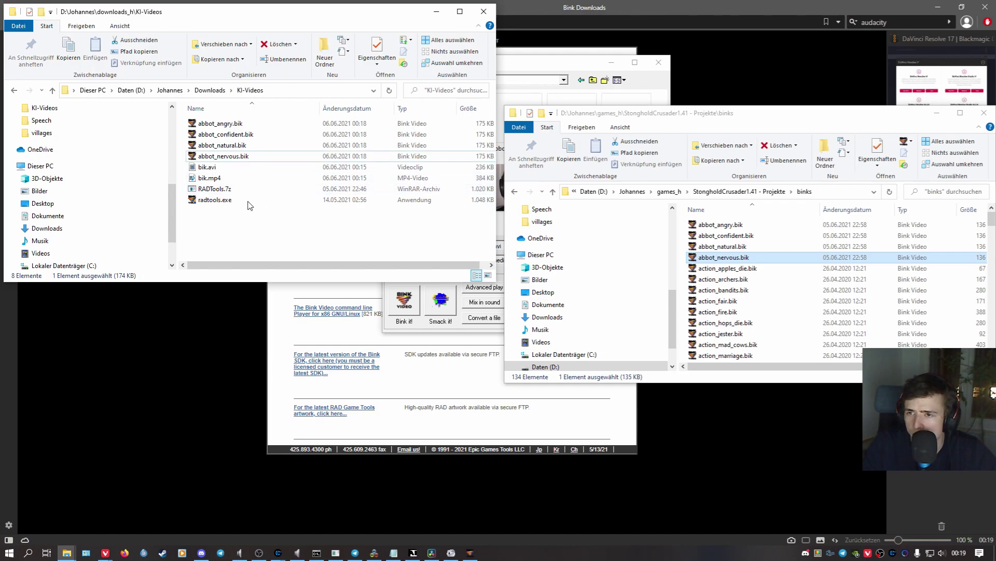
# Copy the four new abbot videos into binks, replacing the originals, then go up to Projekte
pyautogui.click(207, 123)
pyautogui.keyDown('shift'); pyautogui.click(223, 157); pyautogui.keyUp('shift')
pyautogui.hotkey('ctrl', 'c')
pyautogui.click(696, 265)
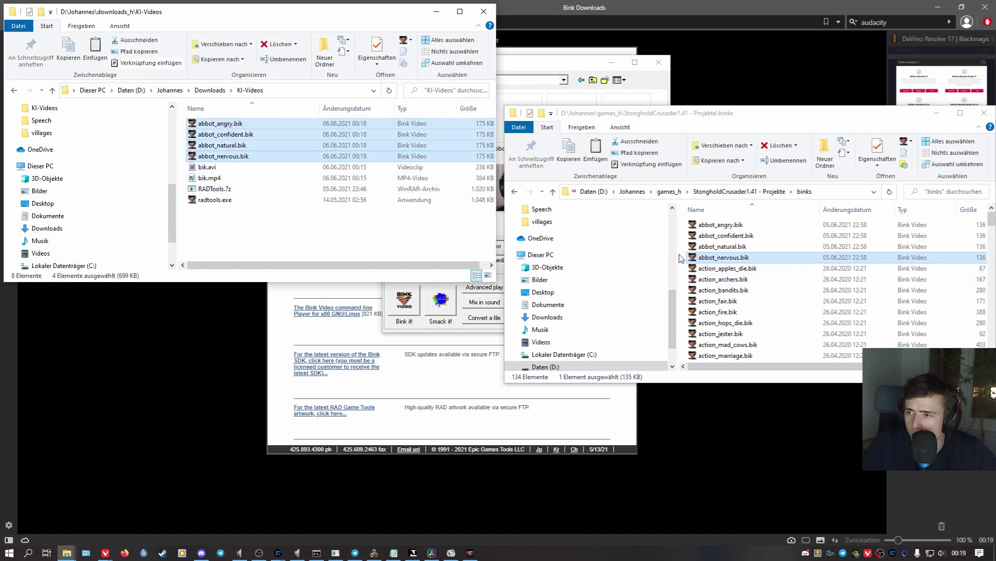
pyautogui.hotkey('ctrl', 'v')
pyautogui.click(478, 208)
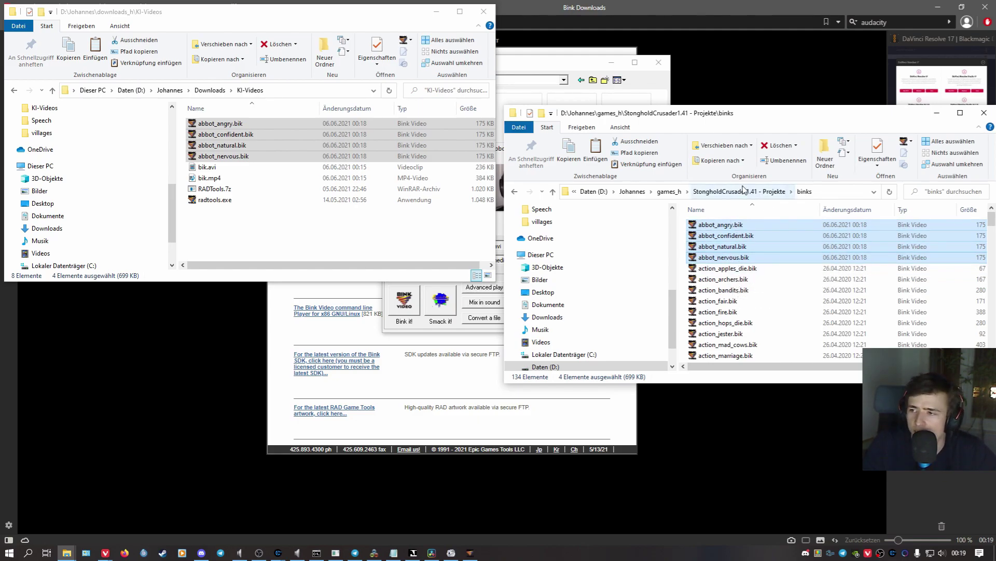
pyautogui.click(743, 190)
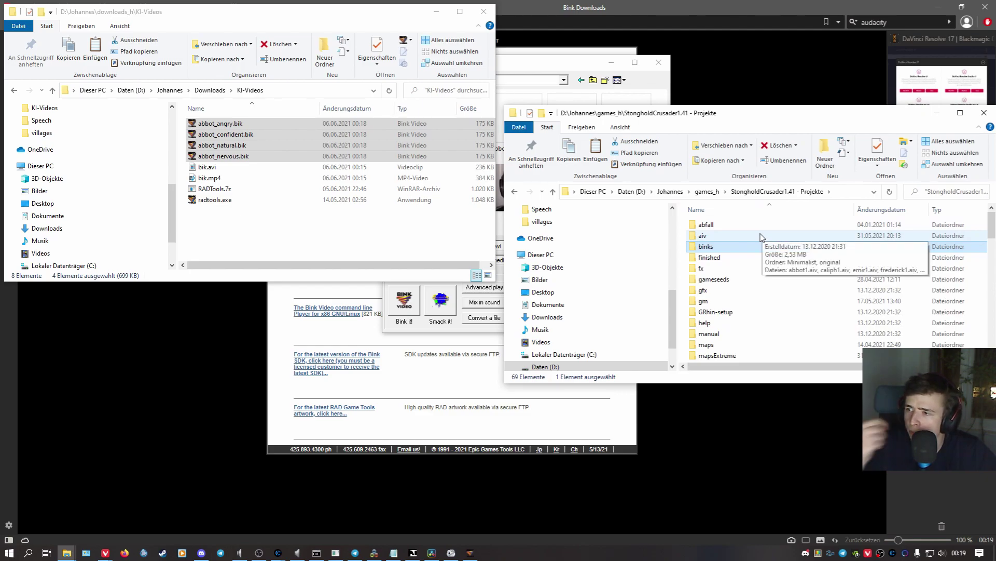
pyautogui.doubleClick(714, 269)
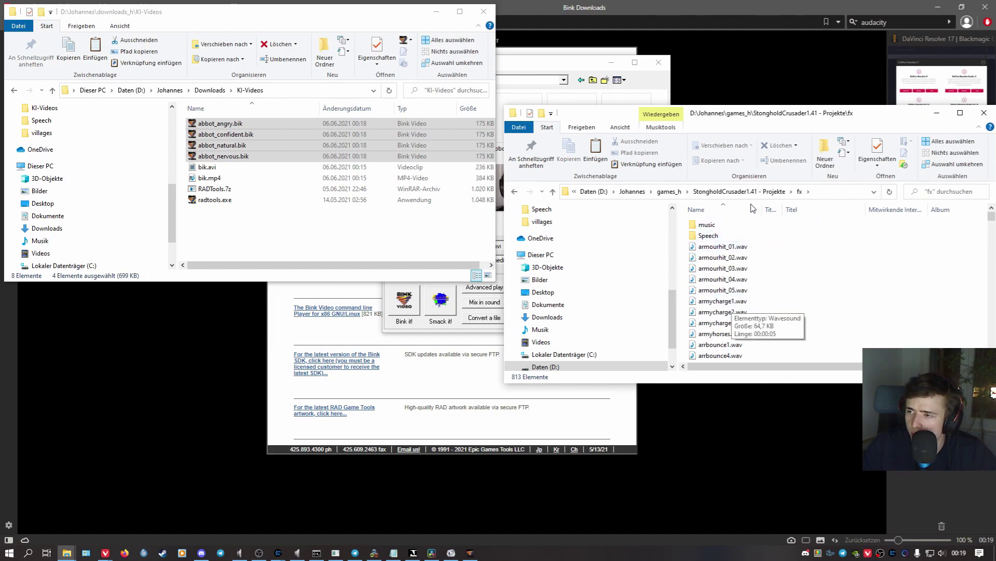
pyautogui.click(740, 191)
pyautogui.click(712, 270)
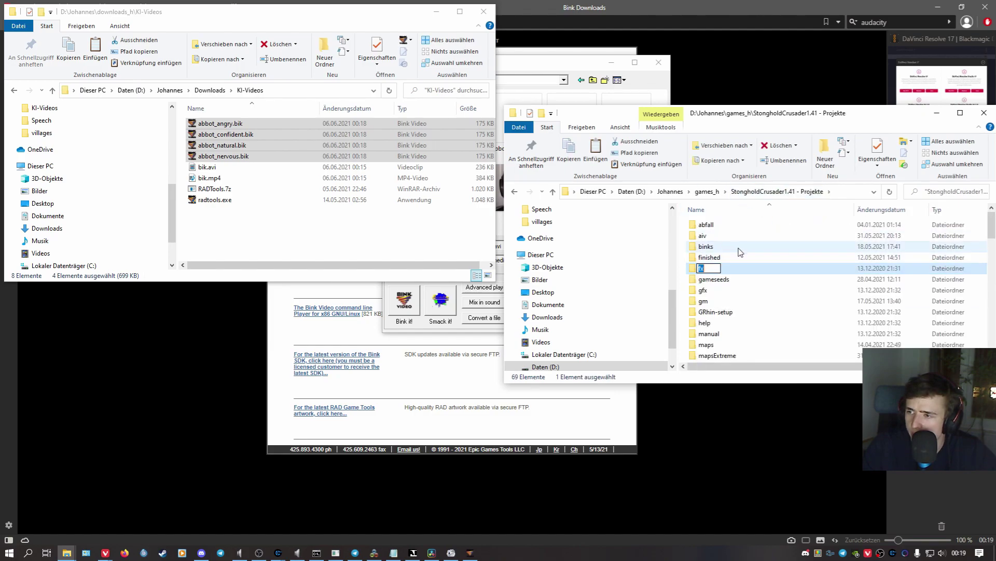
pyautogui.doubleClick(721, 269)
pyautogui.doubleClick(724, 238)
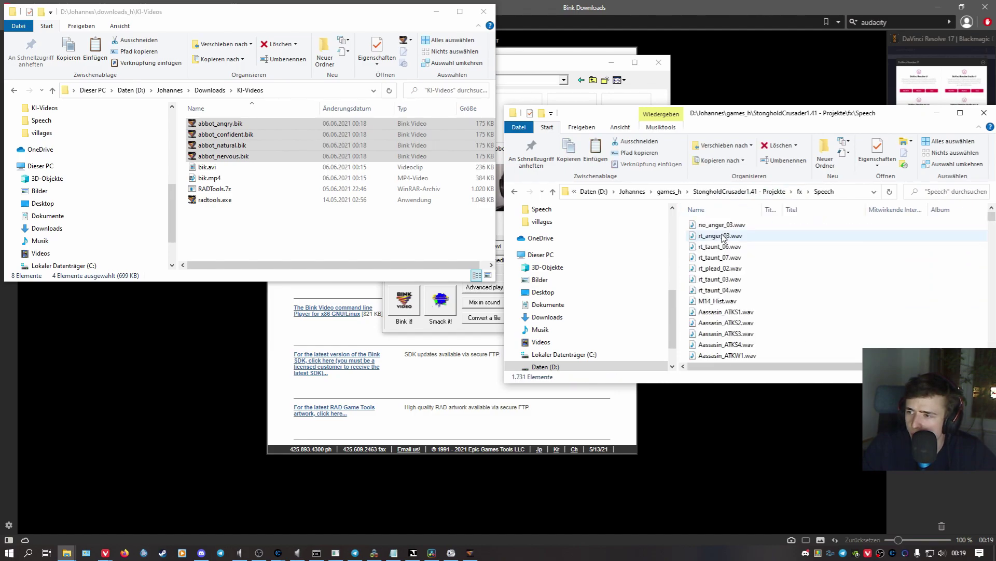
pyautogui.scroll(-5, 788, 289)
pyautogui.scroll(5, 778, 285)
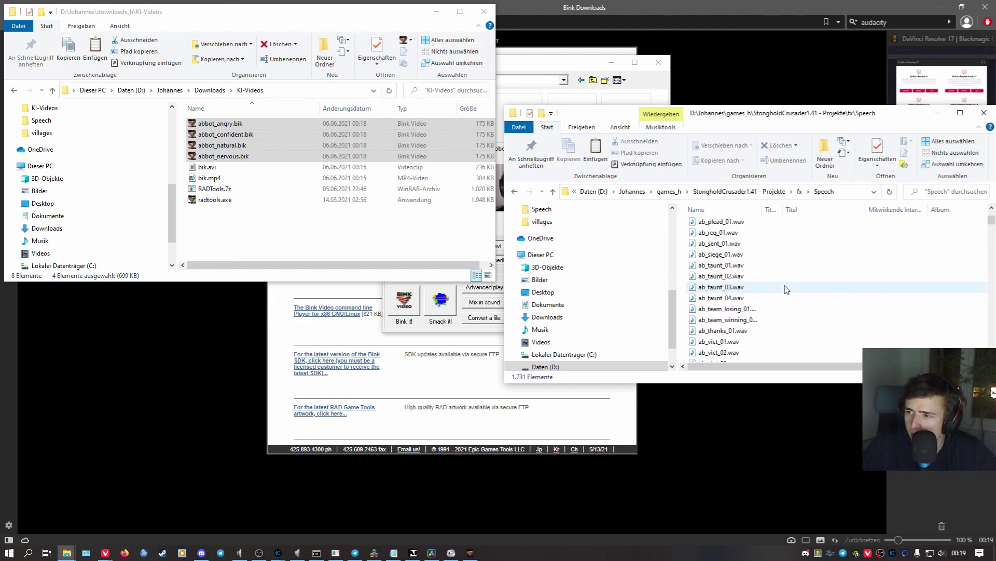
pyautogui.scroll(2, 758, 280)
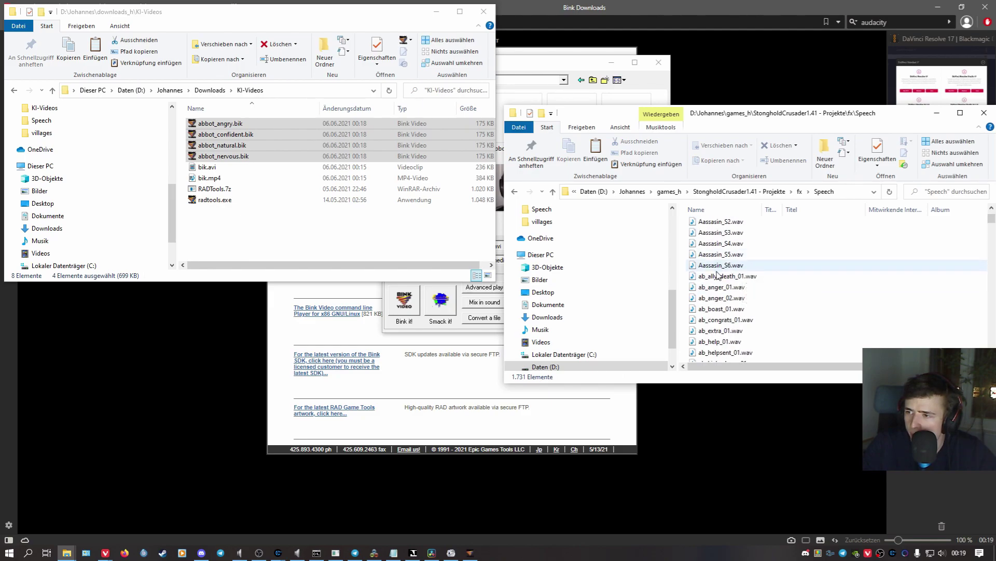
pyautogui.click(706, 277)
pyautogui.scroll(-5, 706, 282)
pyautogui.scroll(-5, 710, 285)
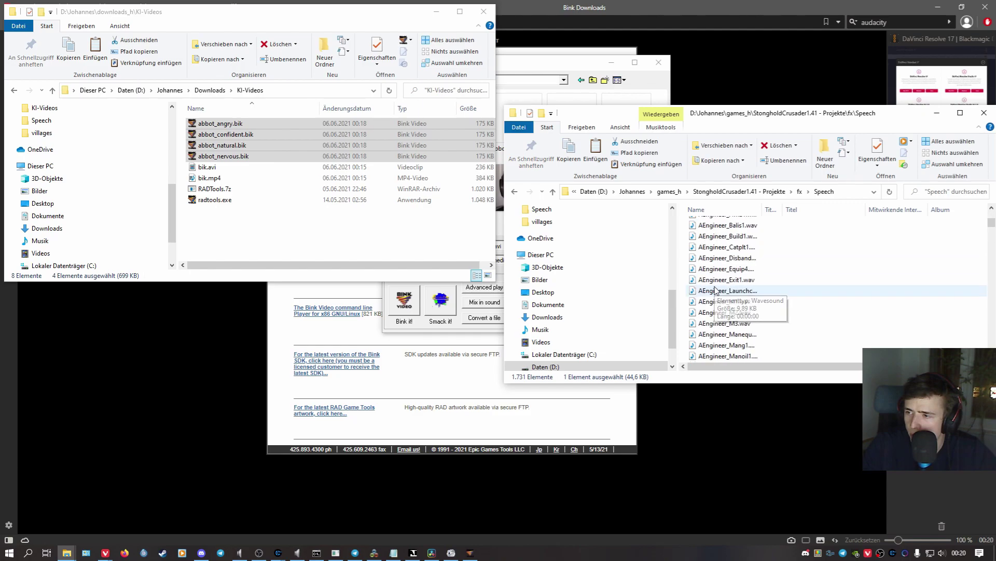
pyautogui.scroll(-3, 713, 288)
pyautogui.scroll(-3, 715, 289)
pyautogui.scroll(-3, 715, 289)
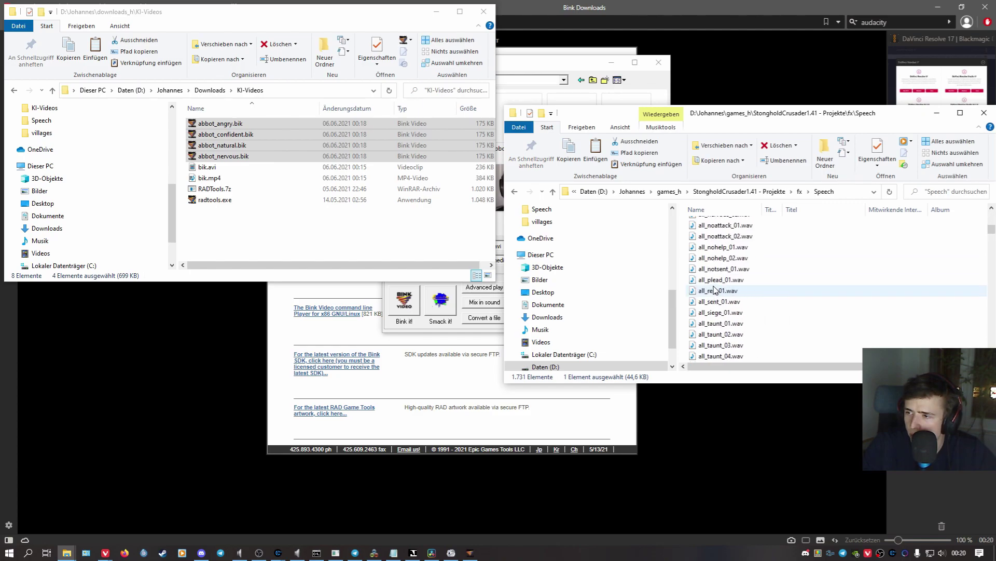
pyautogui.click(954, 192)
pyautogui.write('ab_')
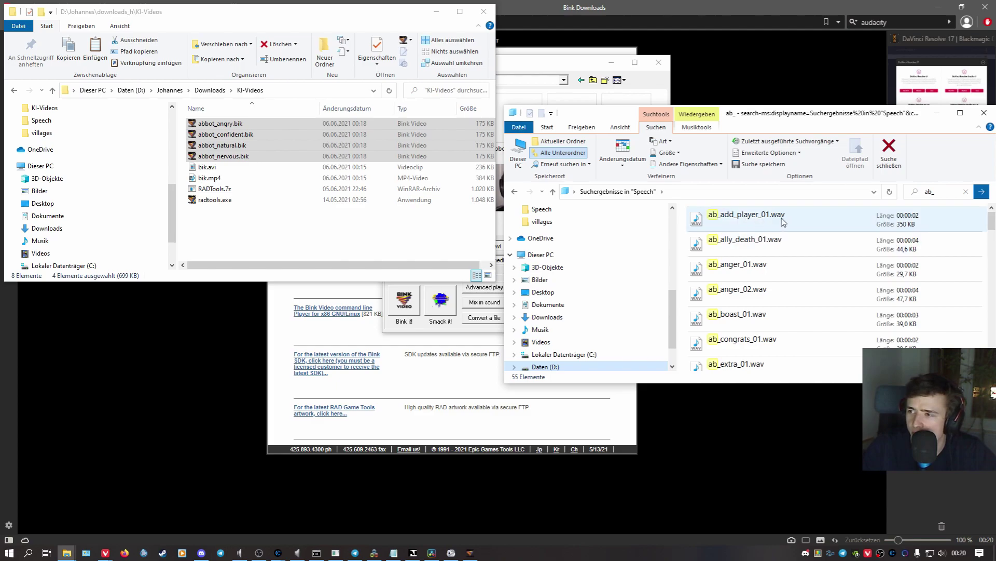
pyautogui.click(966, 192)
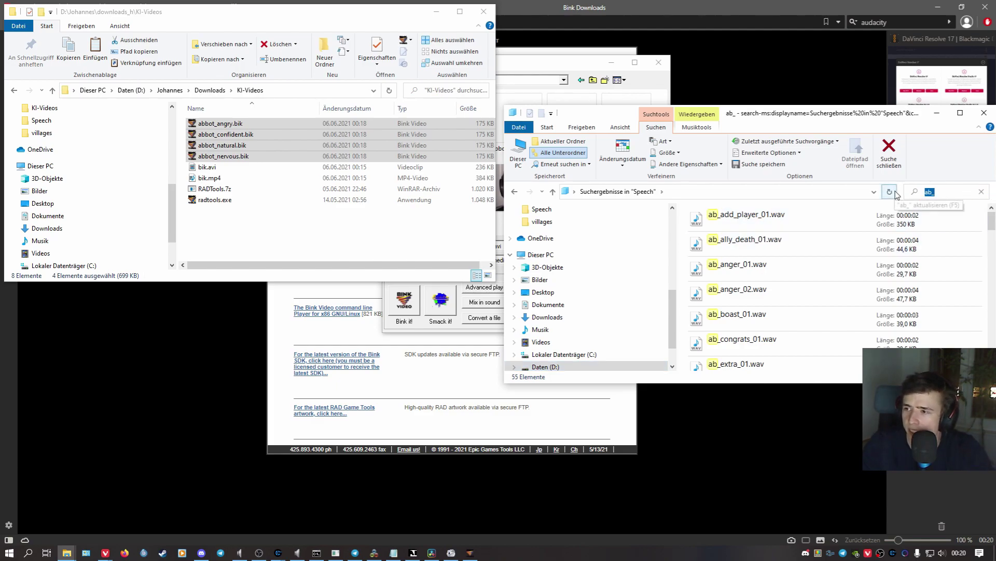
pyautogui.click(788, 251)
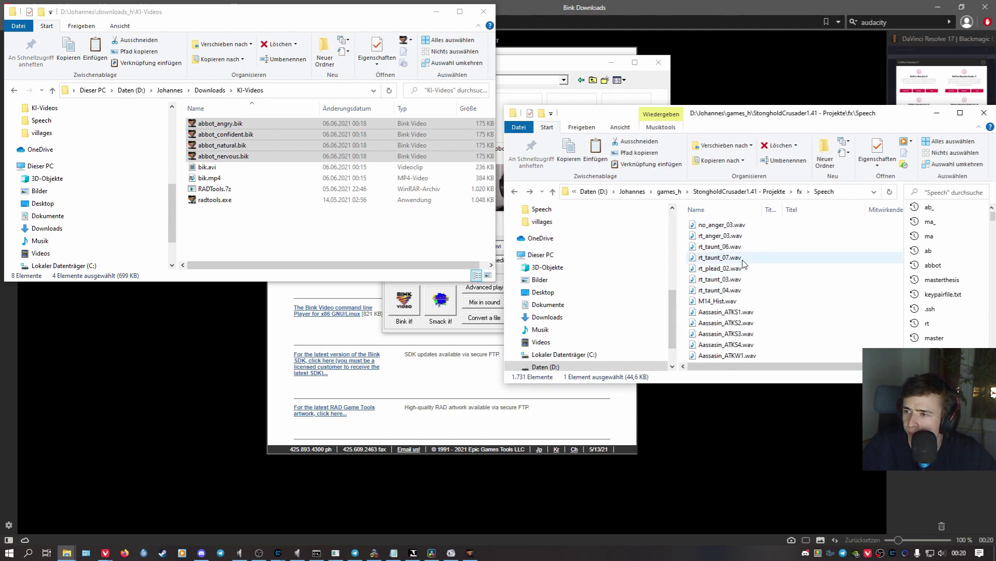
pyautogui.press('Down')
pyautogui.press('Down')
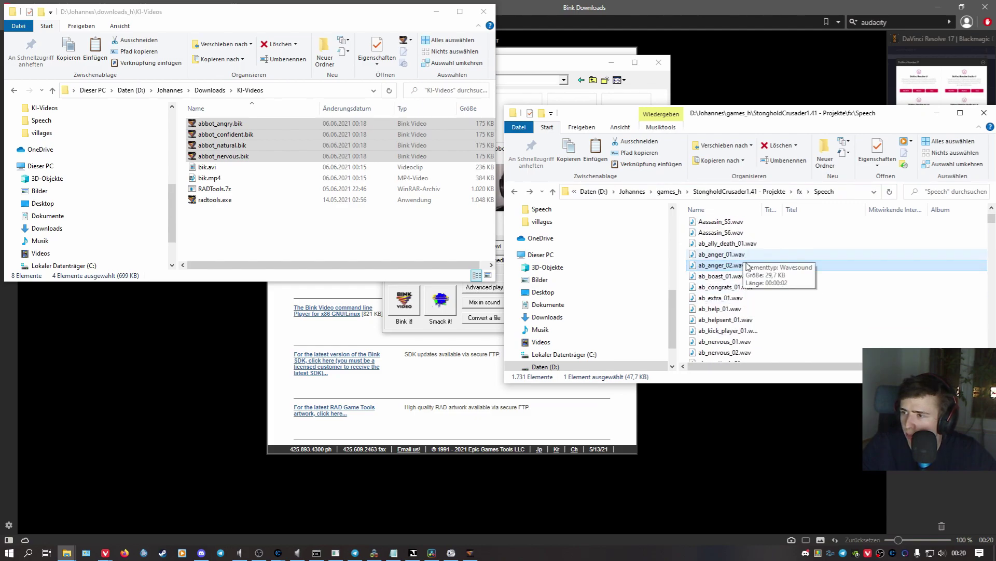
pyautogui.scroll(-1, 765, 306)
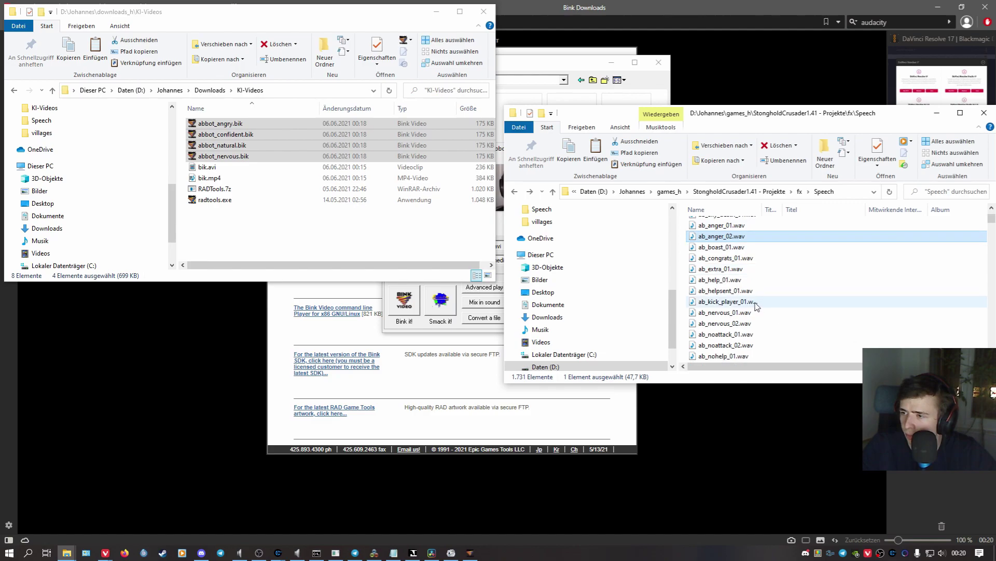
pyautogui.doubleClick(718, 303)
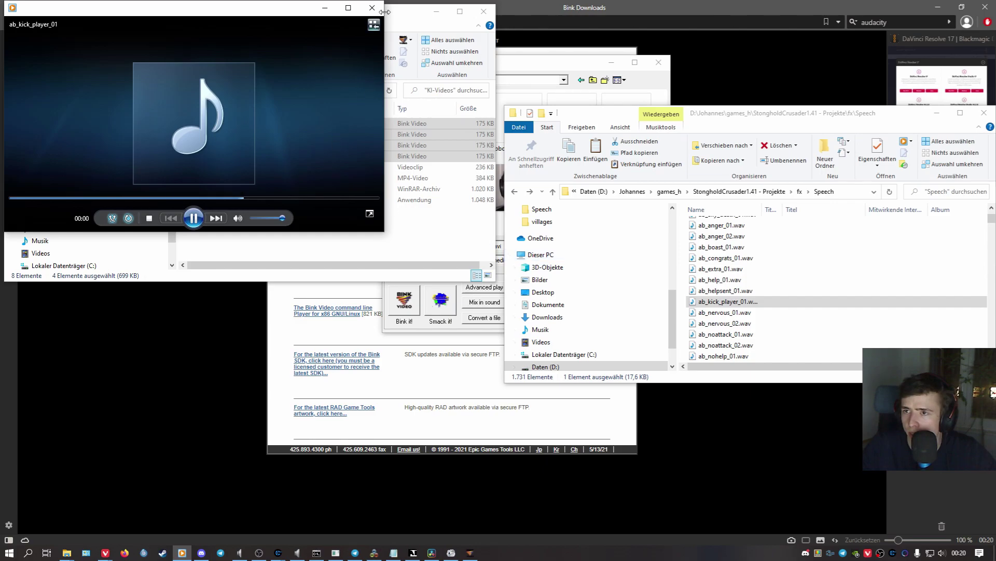
pyautogui.click(378, 8)
pyautogui.scroll(1, 770, 292)
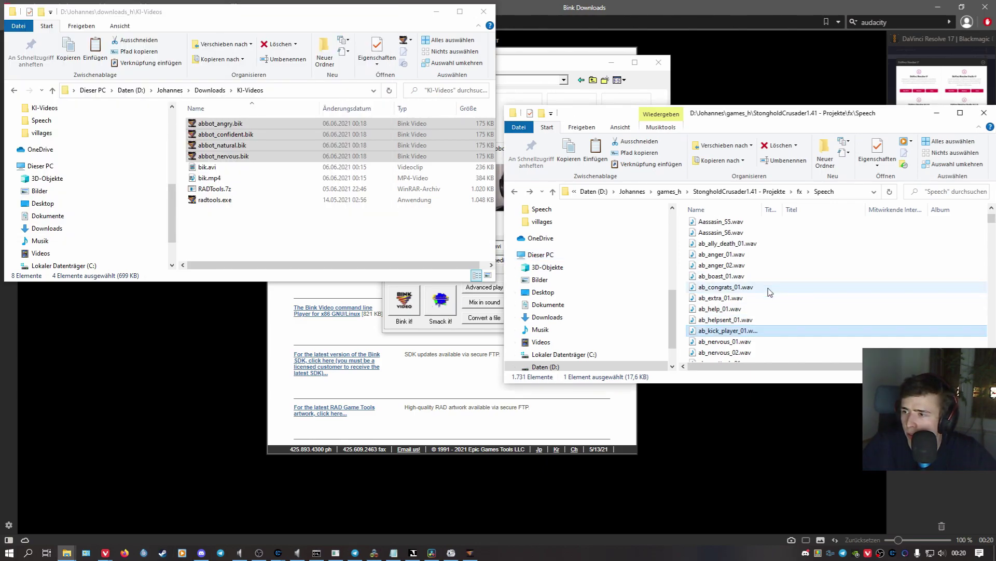
pyautogui.scroll(2, 771, 292)
pyautogui.scroll(-4, 770, 293)
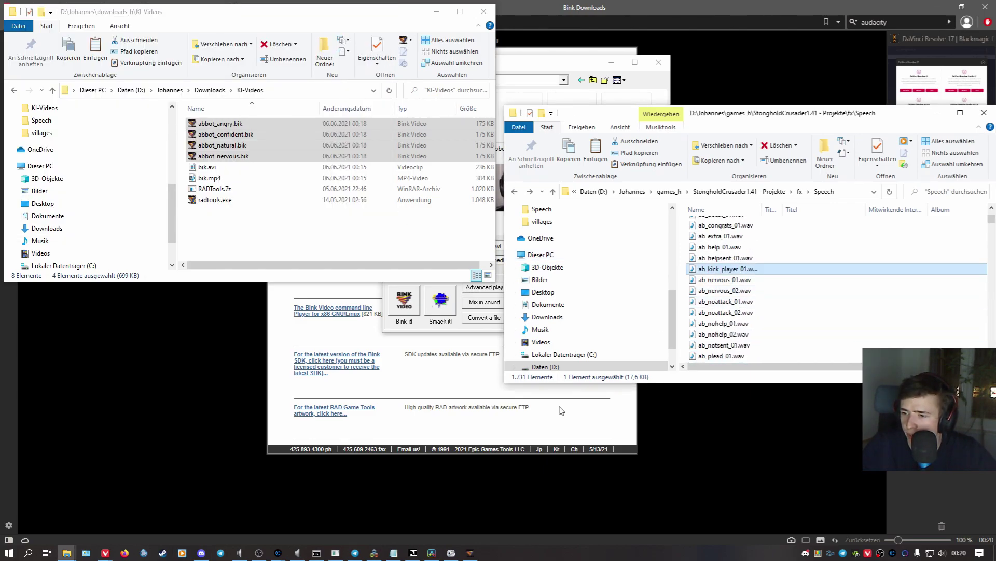
# Show the 'audacity' Google results in Vivaldi and launch Audacity via Windows search 'auda'
pyautogui.click(726, 7)
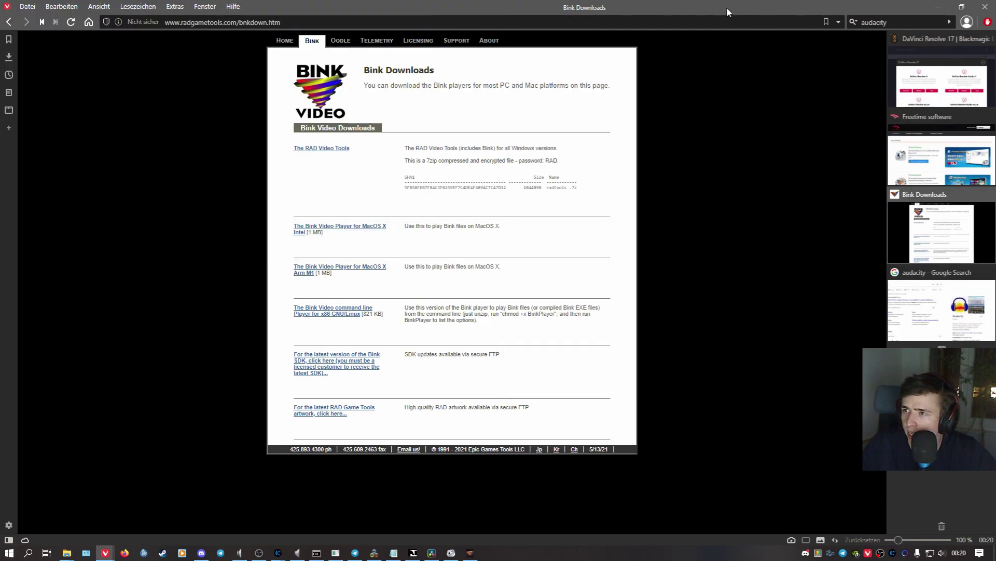
pyautogui.click(914, 300)
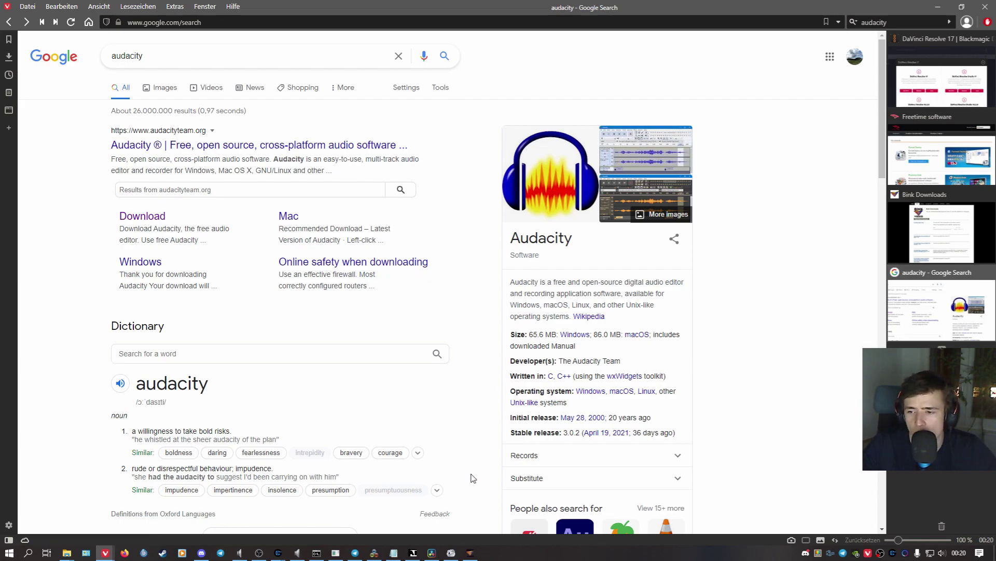
pyautogui.click(30, 554)
pyautogui.write('aud')
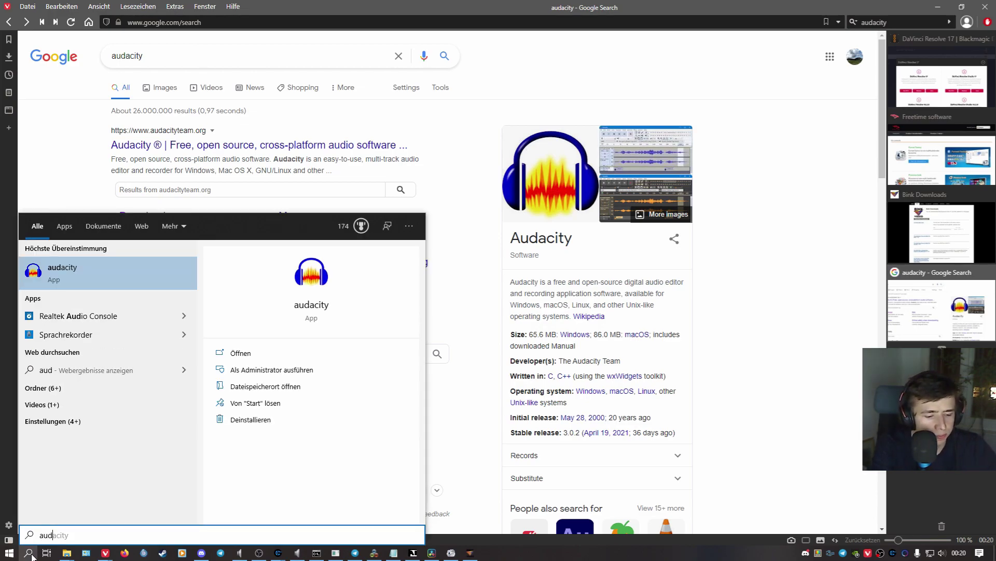
pyautogui.write('a')
pyautogui.press('Return')
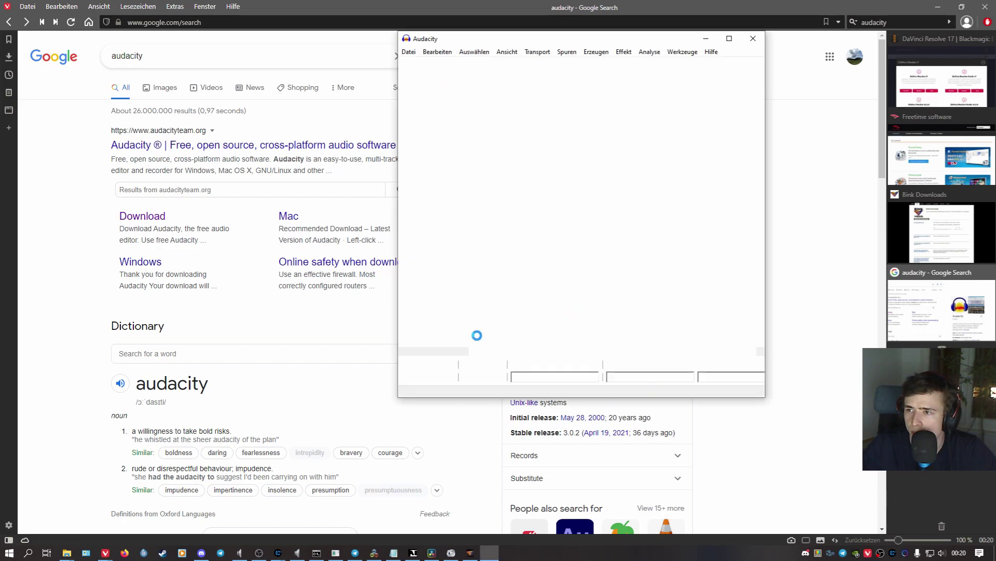
# Record a new stereo voice line and delete its leading silence
pyautogui.click(682, 260)
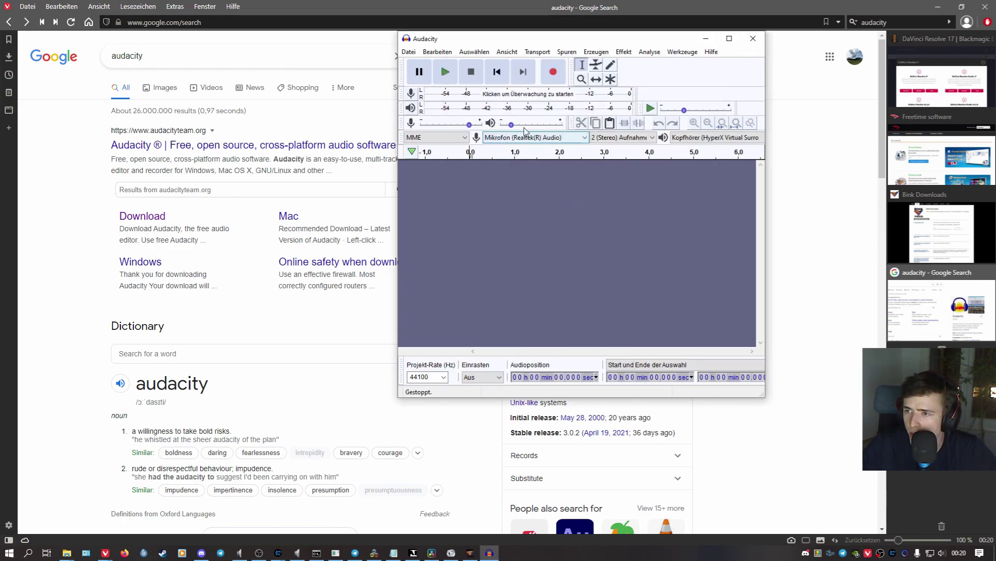
pyautogui.click(552, 73)
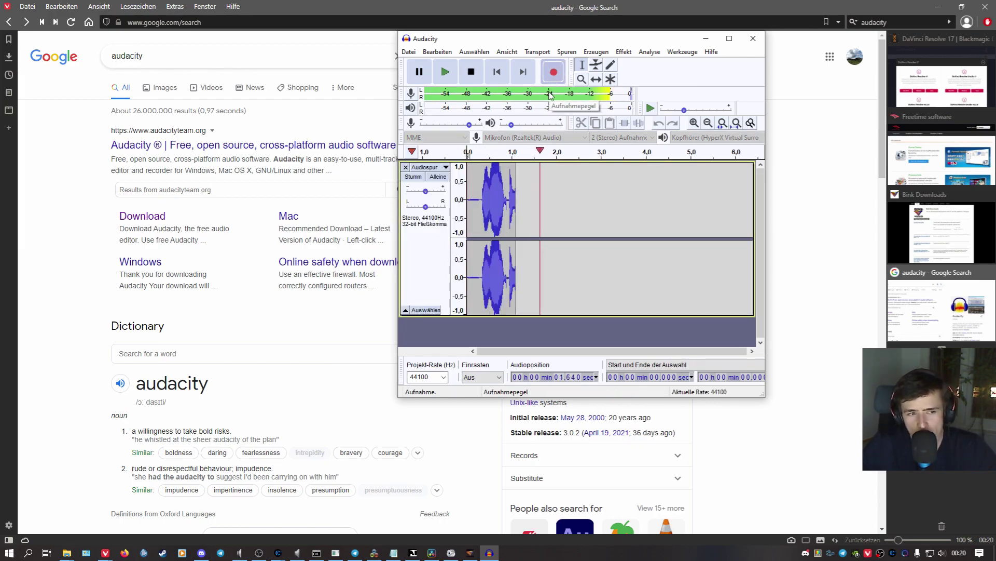
pyautogui.click(471, 82)
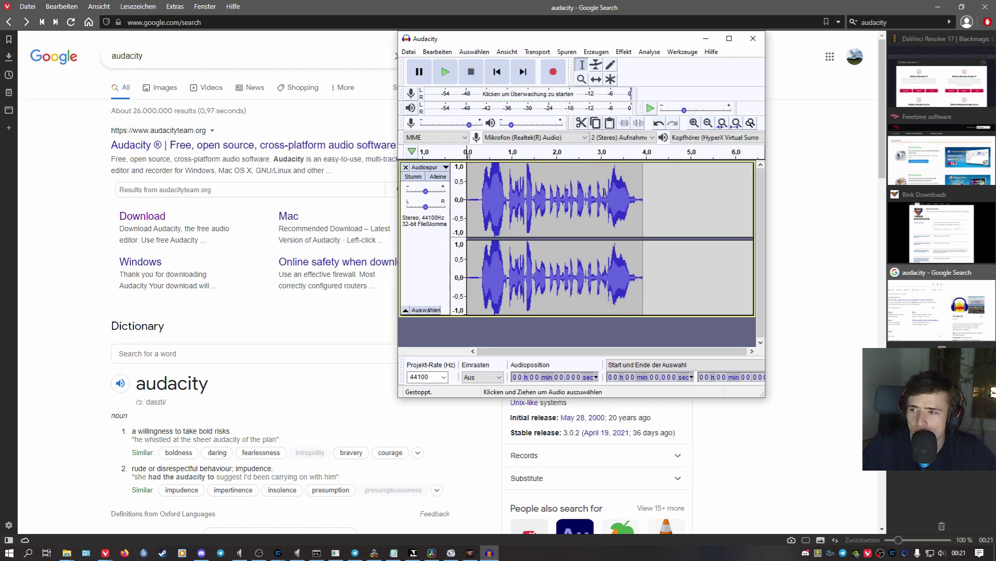
pyautogui.moveTo(468, 188); pyautogui.dragTo(479, 189)
pyautogui.press('Delete')
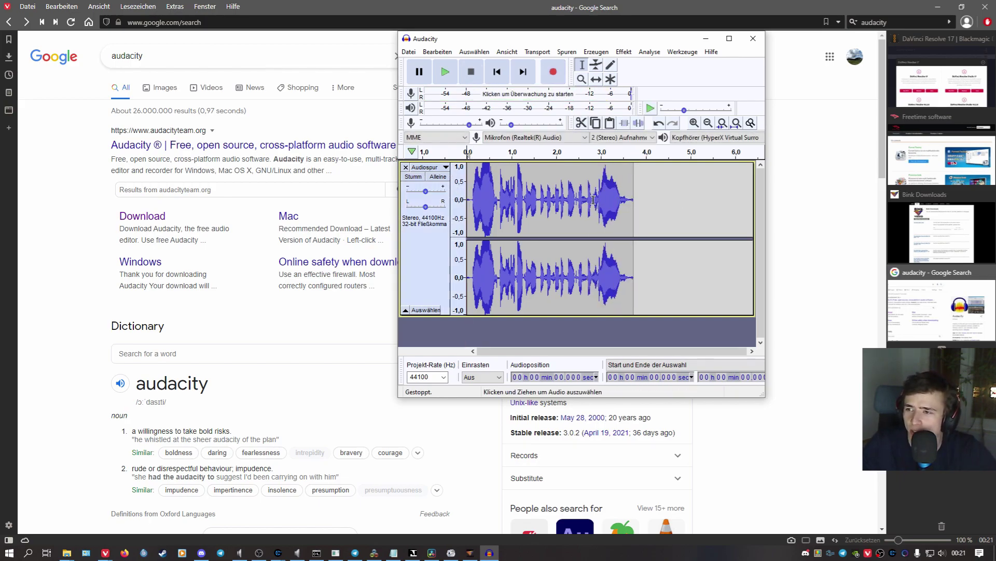
# Normalize the section from about 1.3 s to 2.8 s
pyautogui.moveTo(595, 199); pyautogui.dragTo(526, 196)
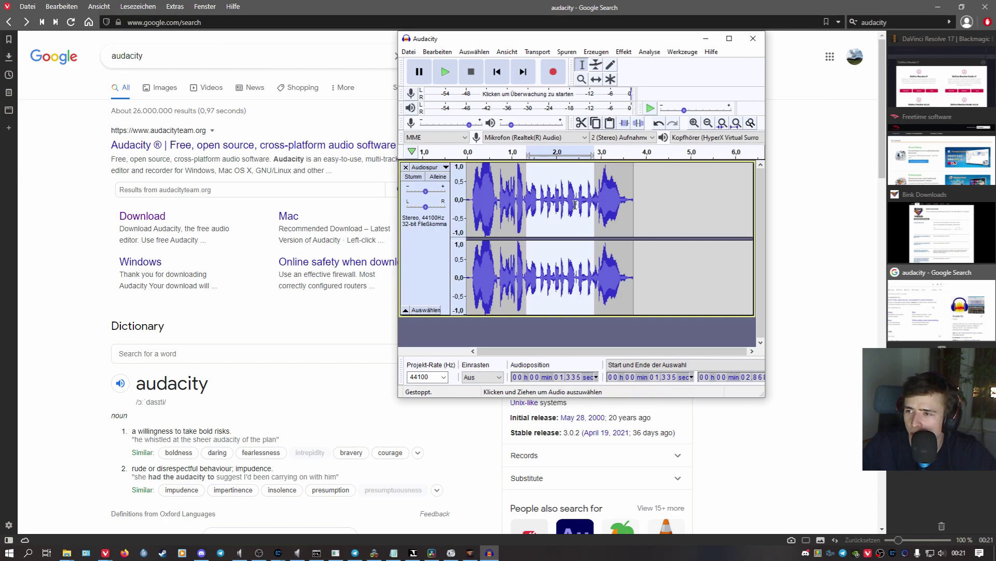
pyautogui.moveTo(593, 188); pyautogui.dragTo(526, 192)
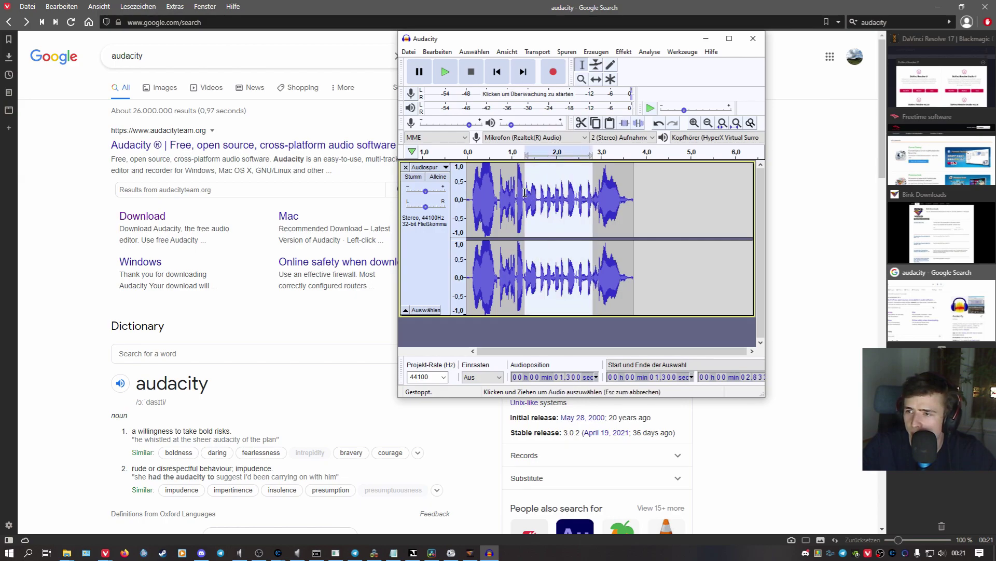
pyautogui.click(624, 52)
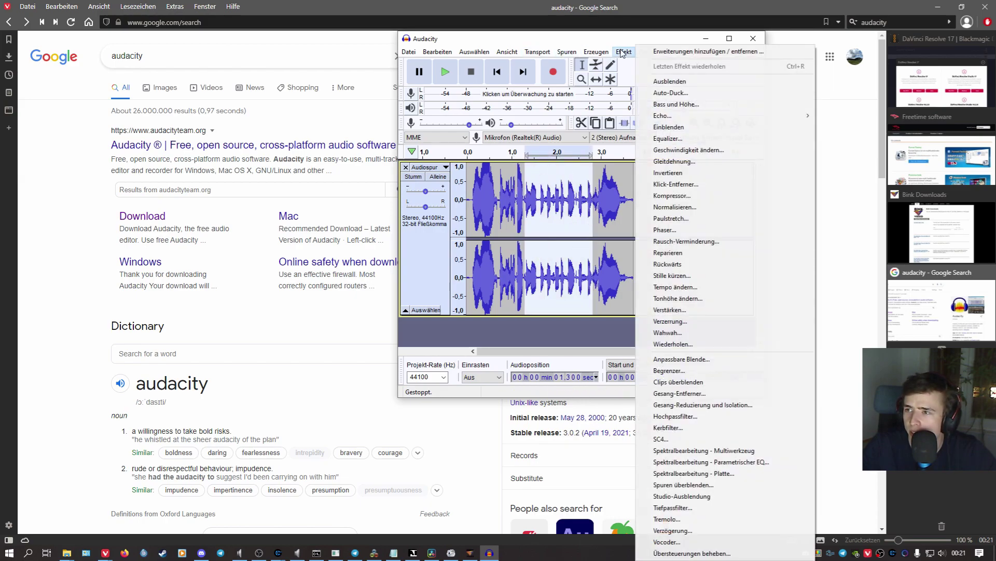
pyautogui.click(674, 207)
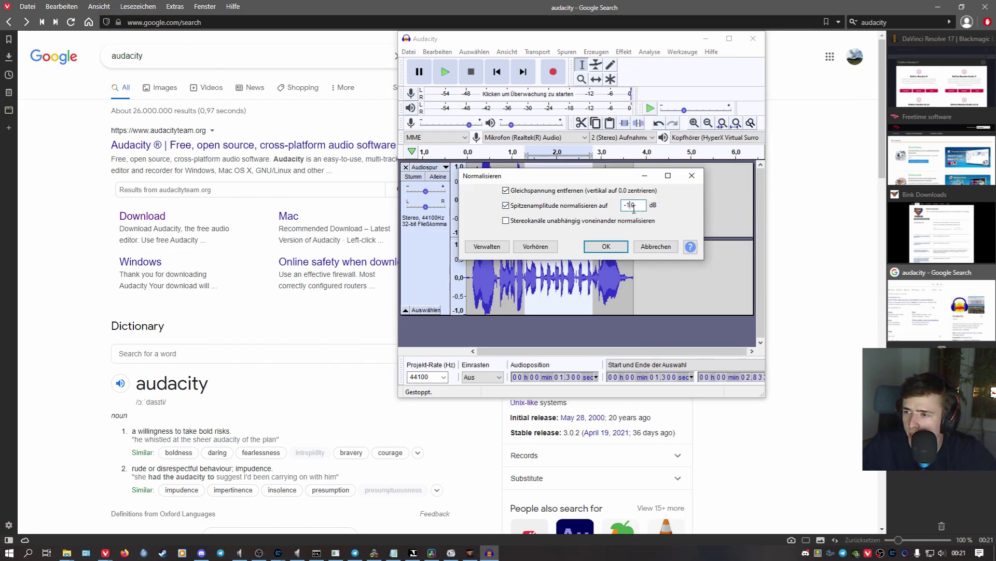
pyautogui.click(607, 247)
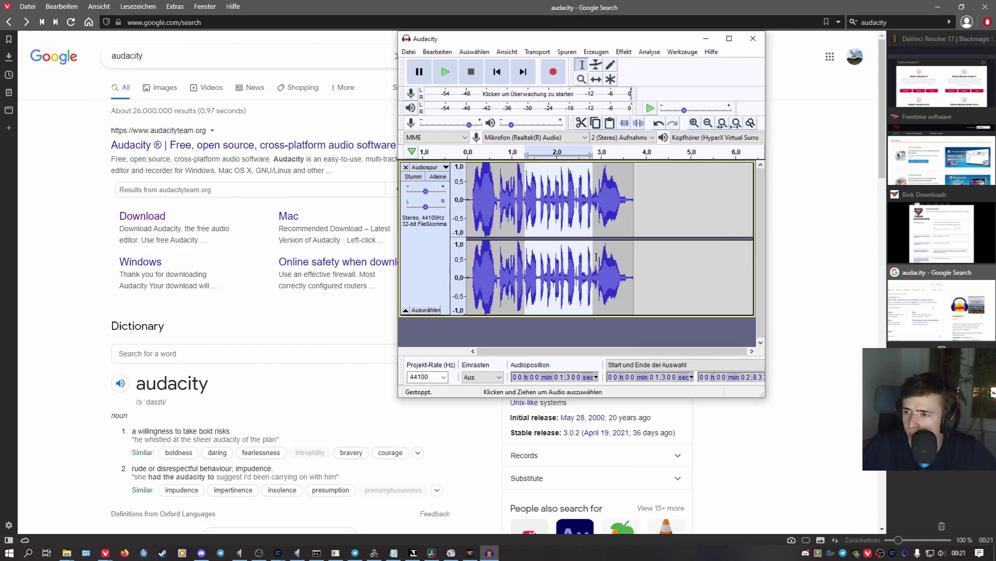
# Play back the recording and export it as ab_add_player_01.wav into KI-Videos
pyautogui.click(470, 178)
pyautogui.click(446, 72)
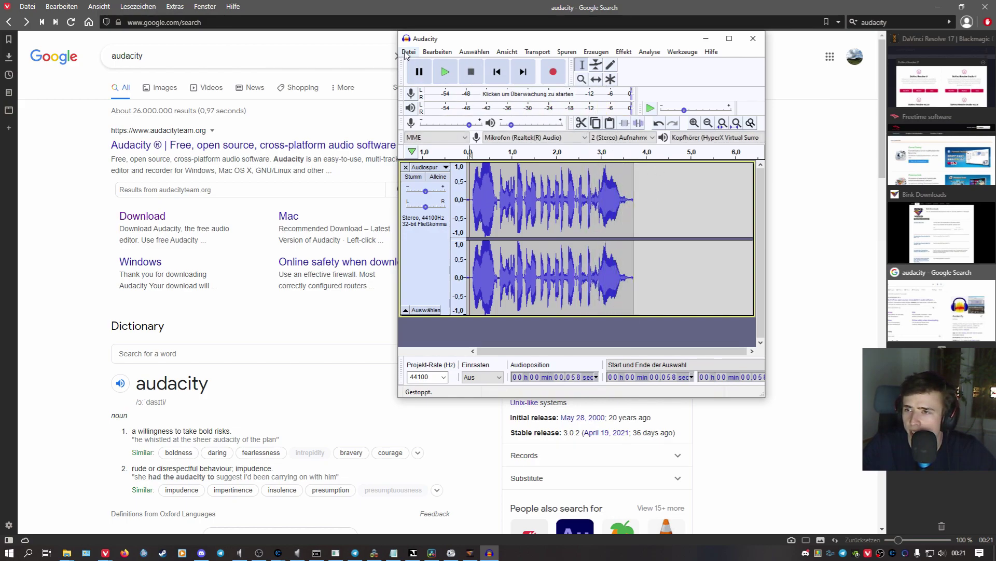
pyautogui.click(407, 52)
pyautogui.moveTo(436, 130)
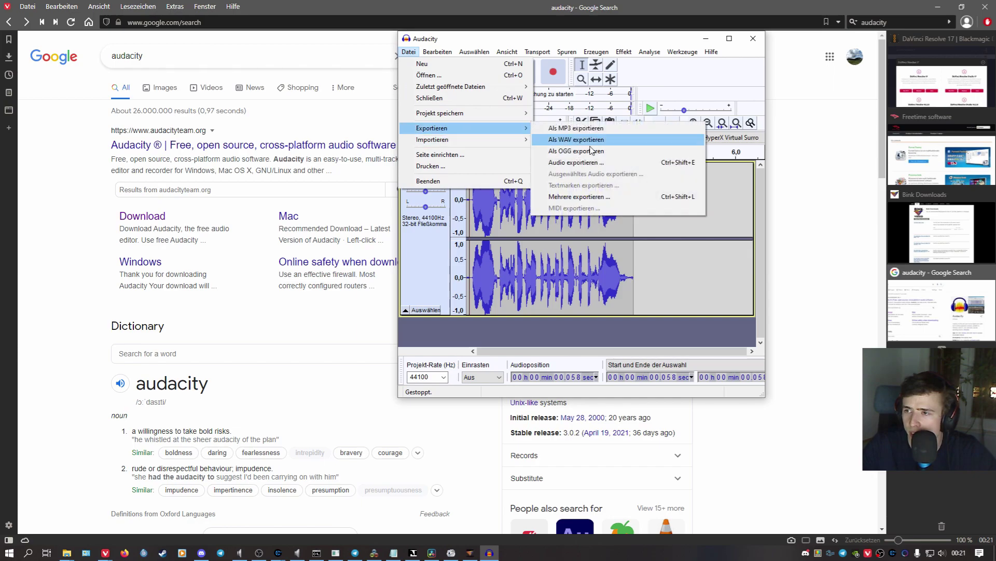
pyautogui.click(571, 143)
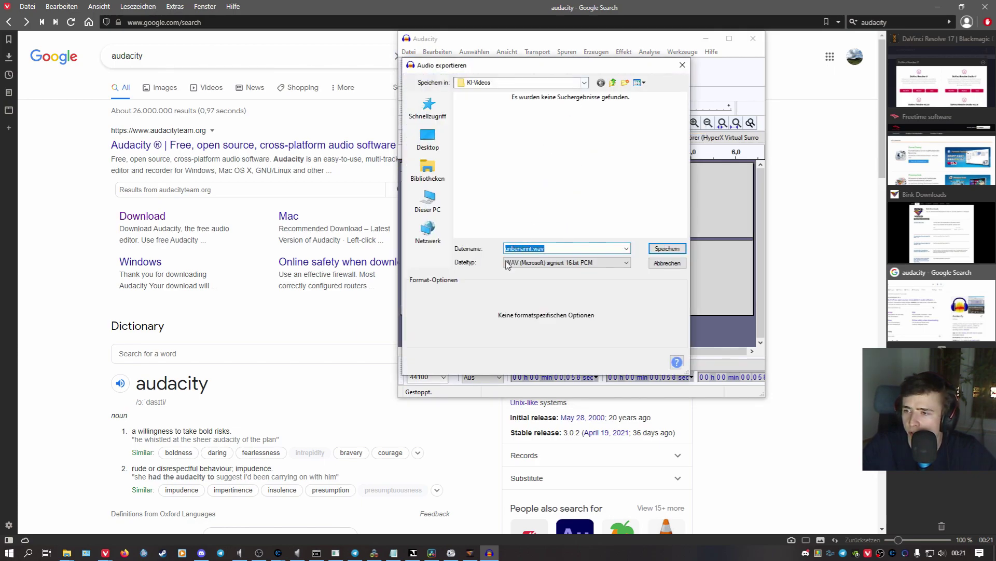
pyautogui.write('ab')
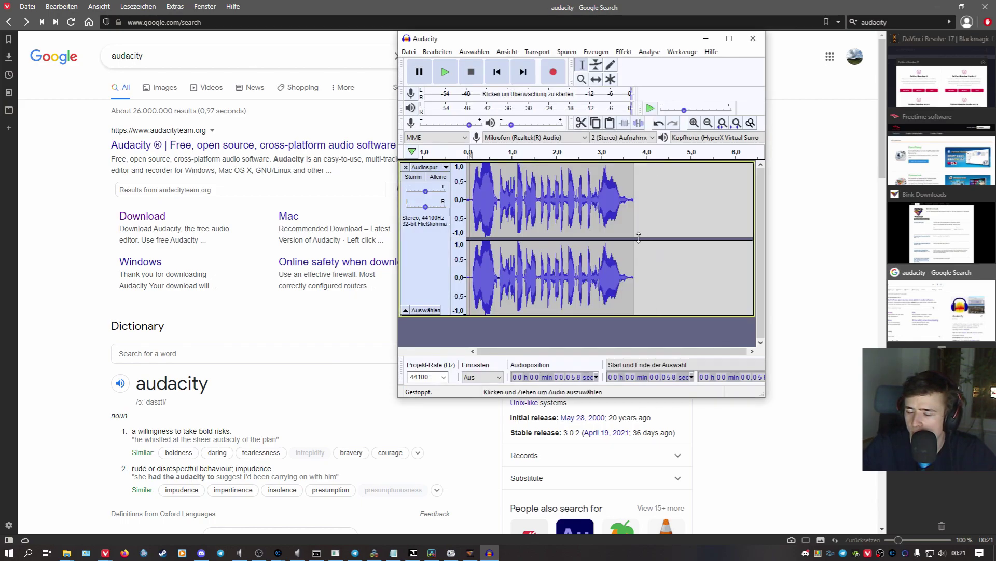
pyautogui.click(67, 552)
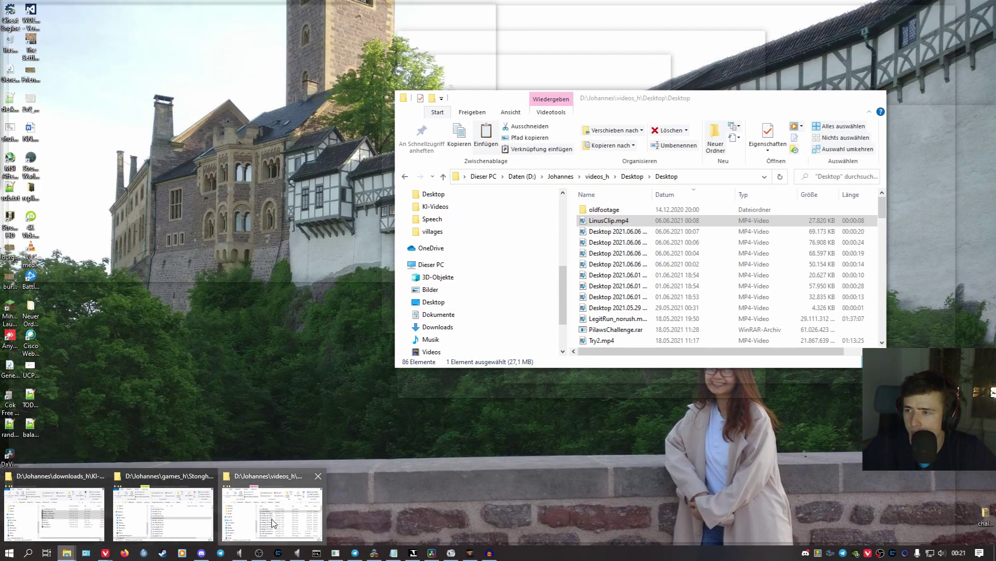
# Start a -> WAV conversion task in Format Factory with the Desktop videos folder at hand
pyautogui.click(273, 503)
pyautogui.click(67, 552)
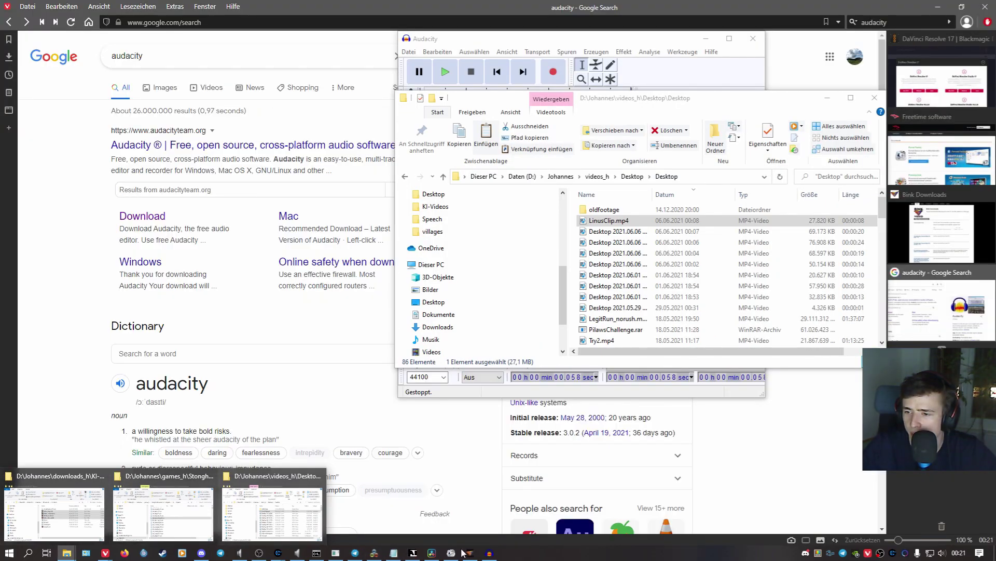
pyautogui.click(459, 554)
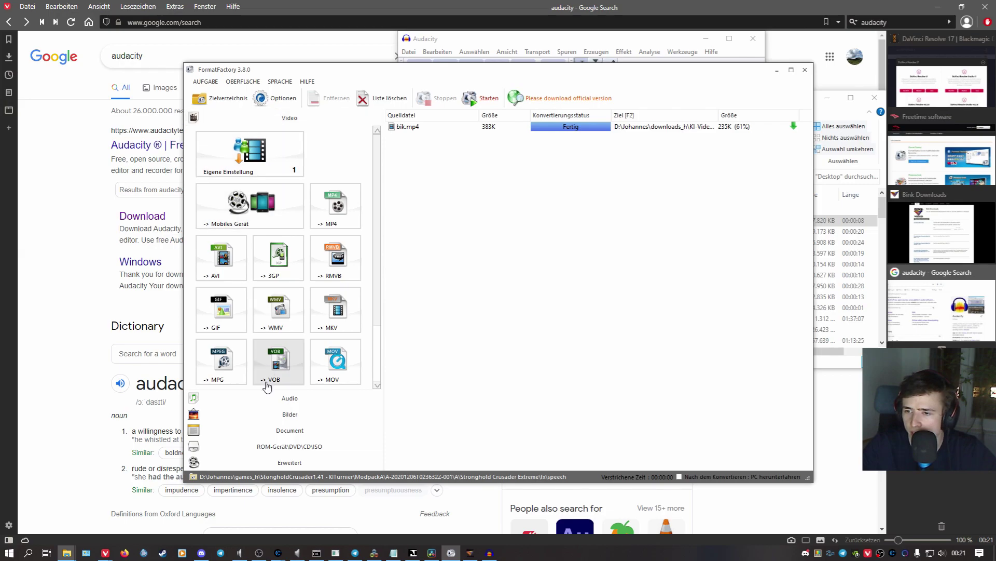
pyautogui.click(270, 400)
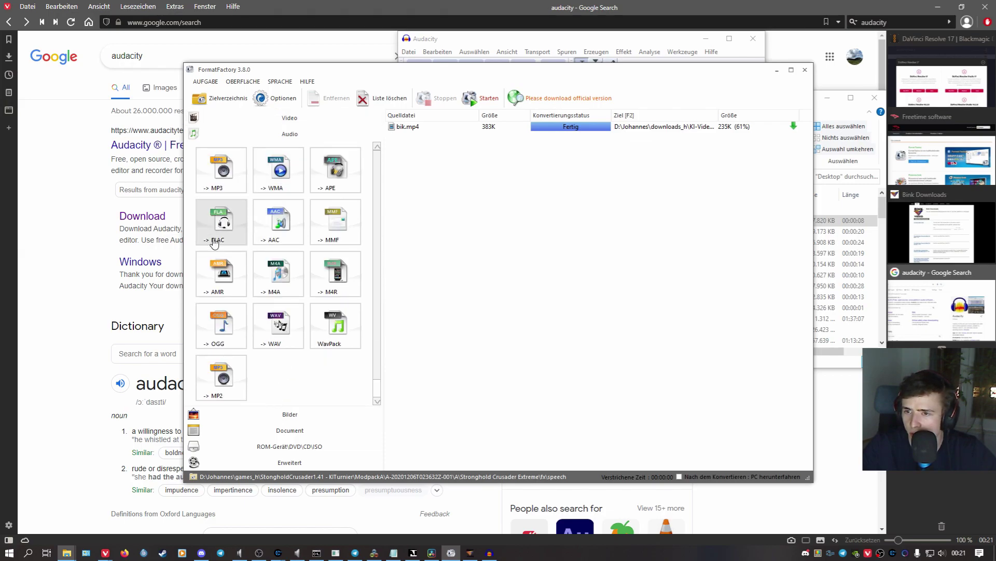
pyautogui.click(279, 334)
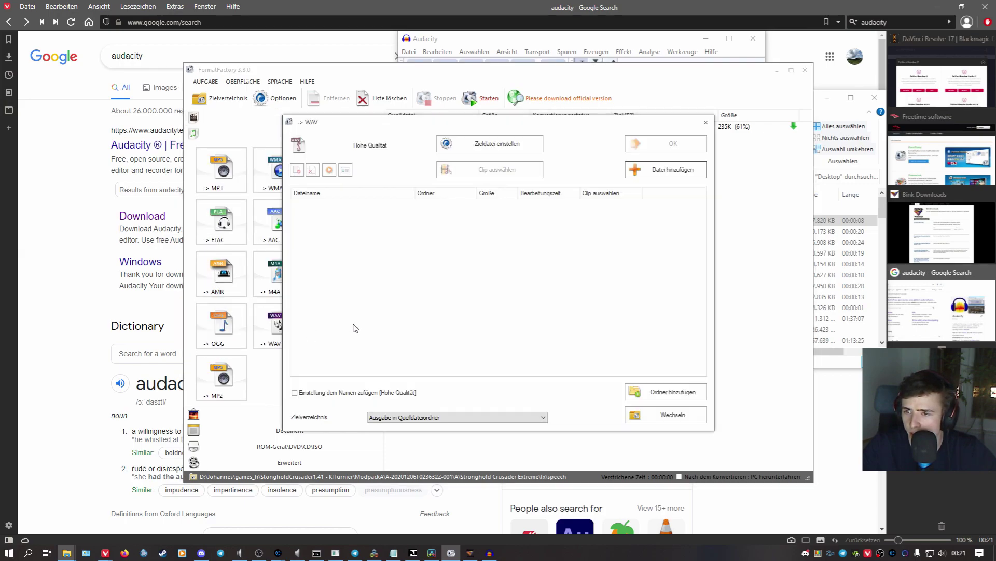
pyautogui.click(684, 179)
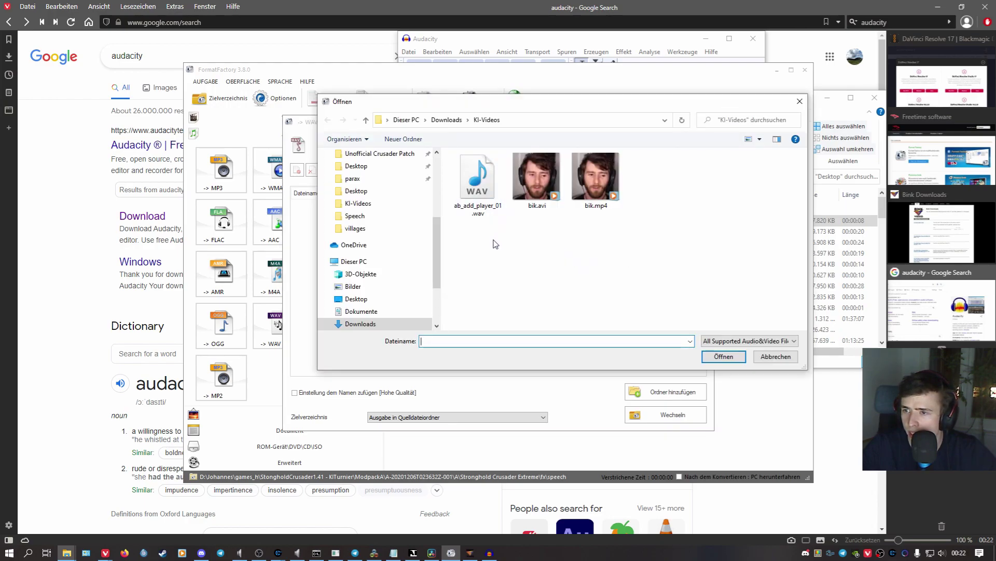
pyautogui.click(73, 554)
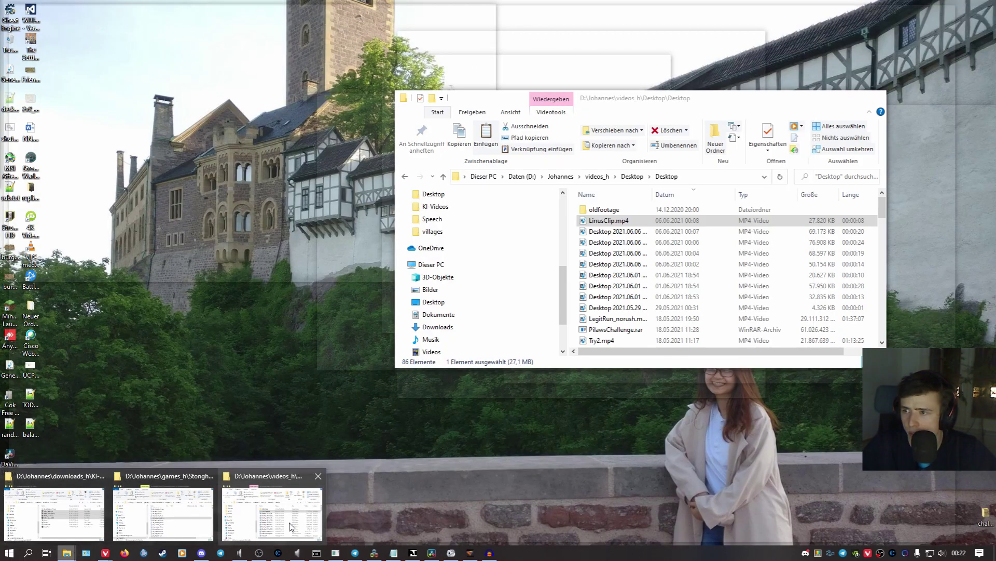
pyautogui.click(57, 511)
pyautogui.click(369, 106)
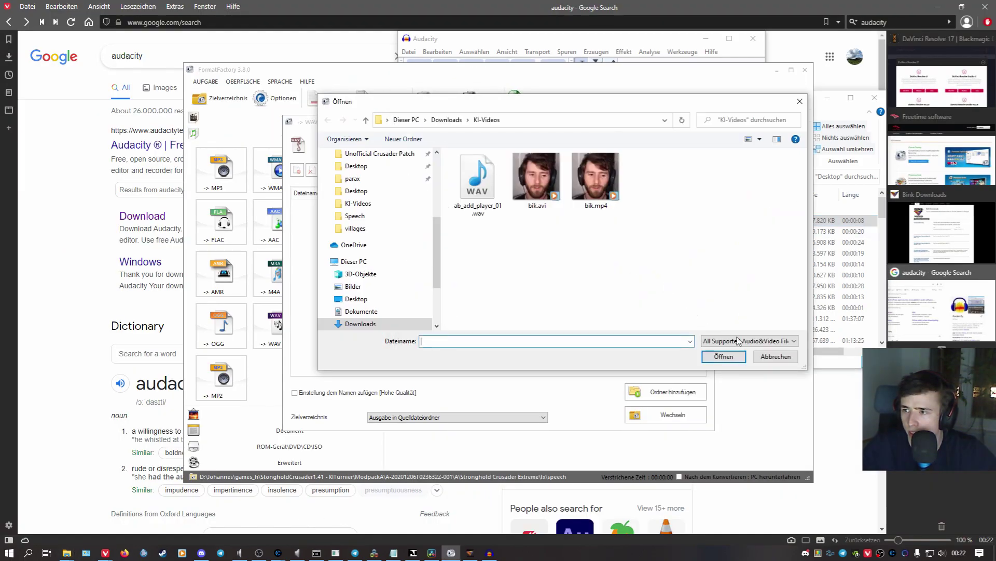
pyautogui.click(781, 354)
# Convert LinusClip.mp4 to a 1.56 MB WAV file
pyautogui.moveTo(704, 231); pyautogui.dragTo(403, 265)
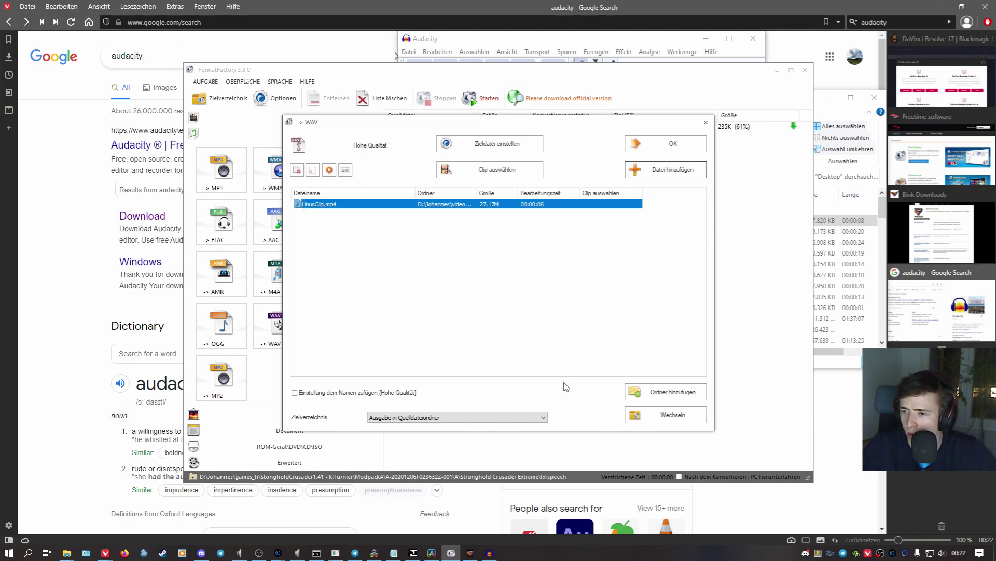
pyautogui.click(663, 142)
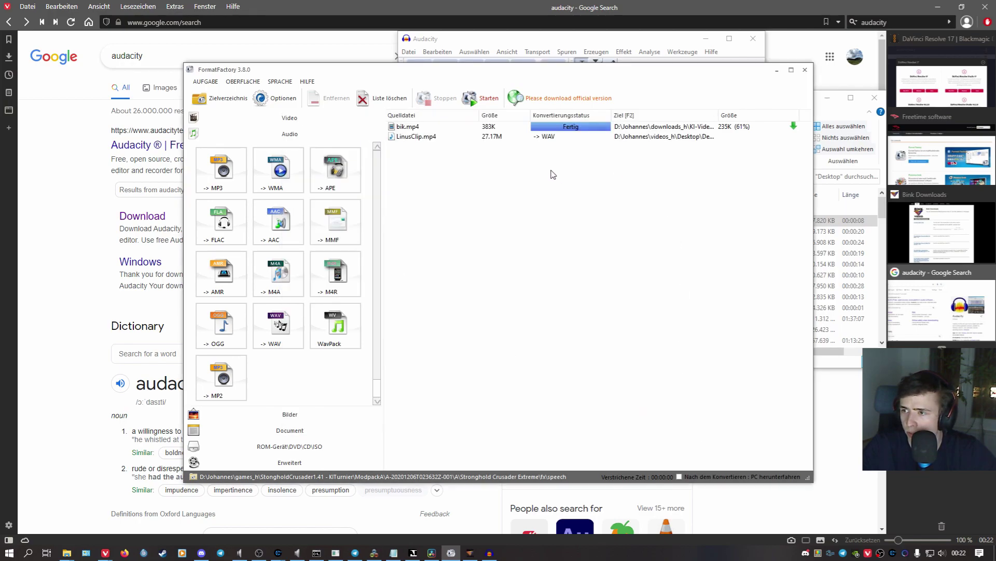
pyautogui.click(488, 107)
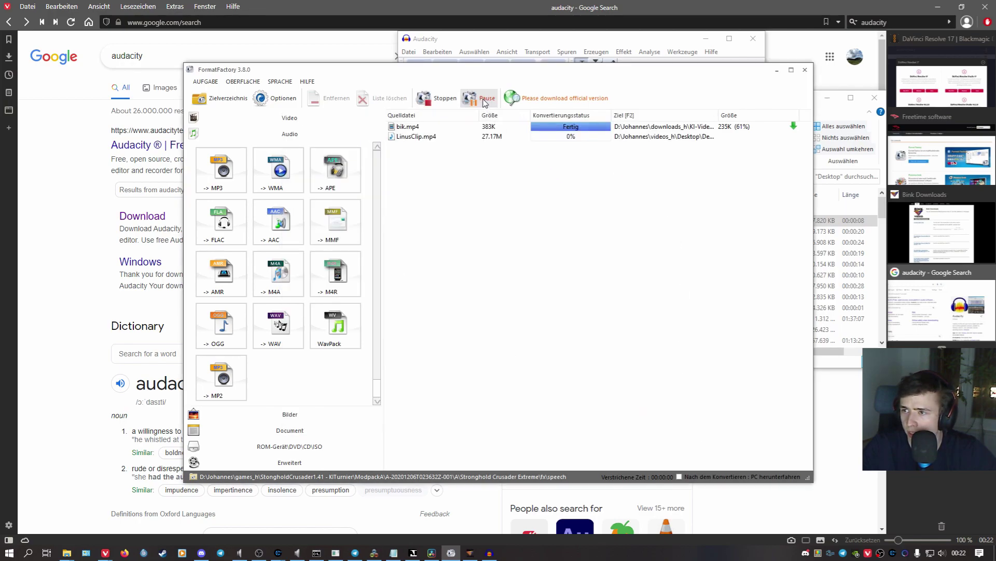
pyautogui.click(857, 262)
pyautogui.click(641, 221)
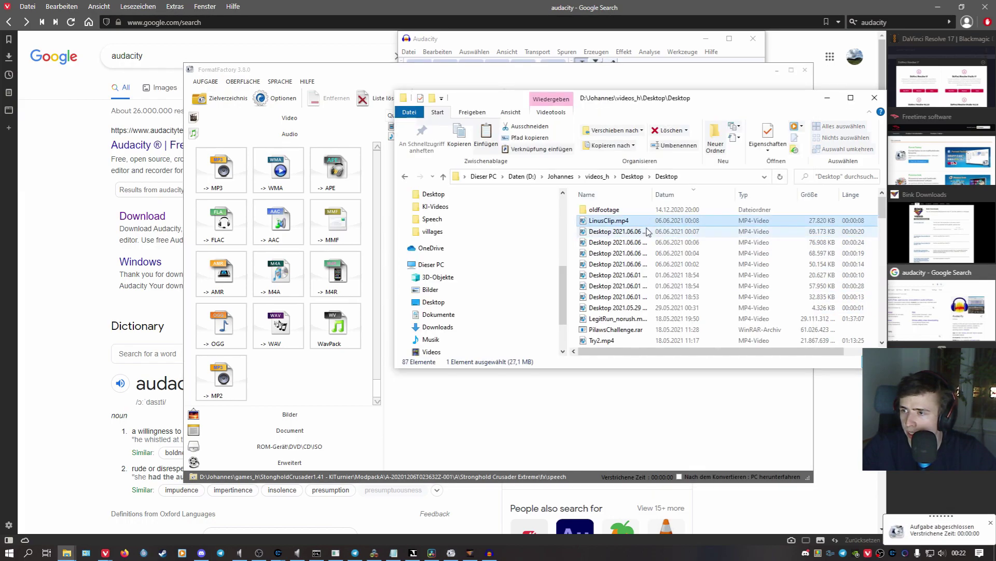
# Refresh the Desktop folder and select the newly converted LinusClip.wav
pyautogui.click(650, 243)
pyautogui.press('F5')
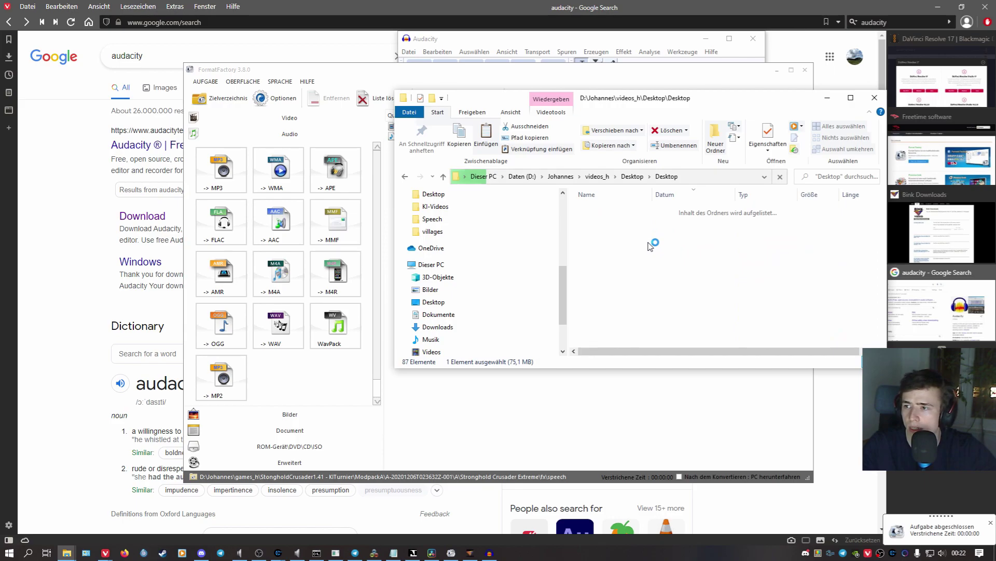
pyautogui.click(615, 221)
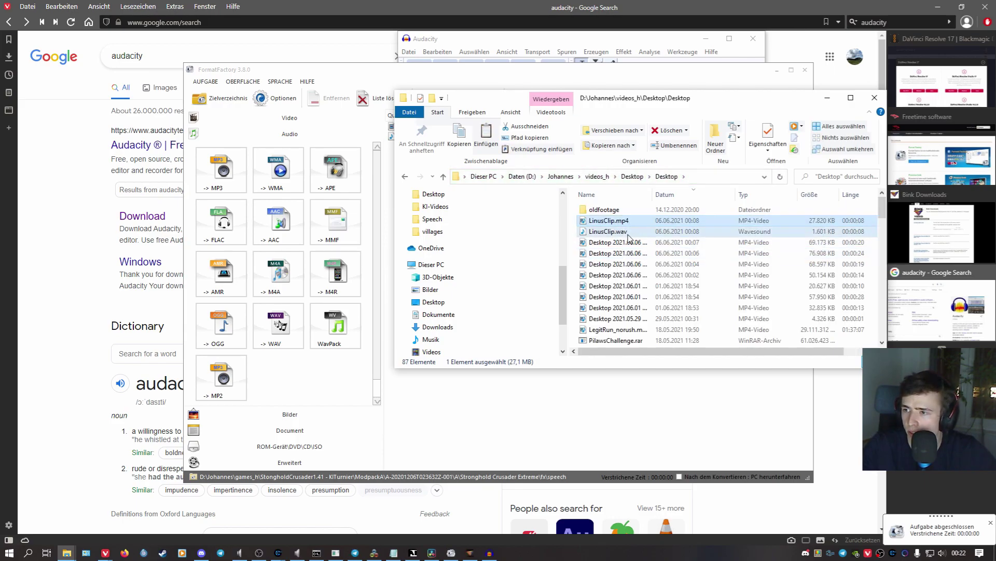
pyautogui.click(663, 234)
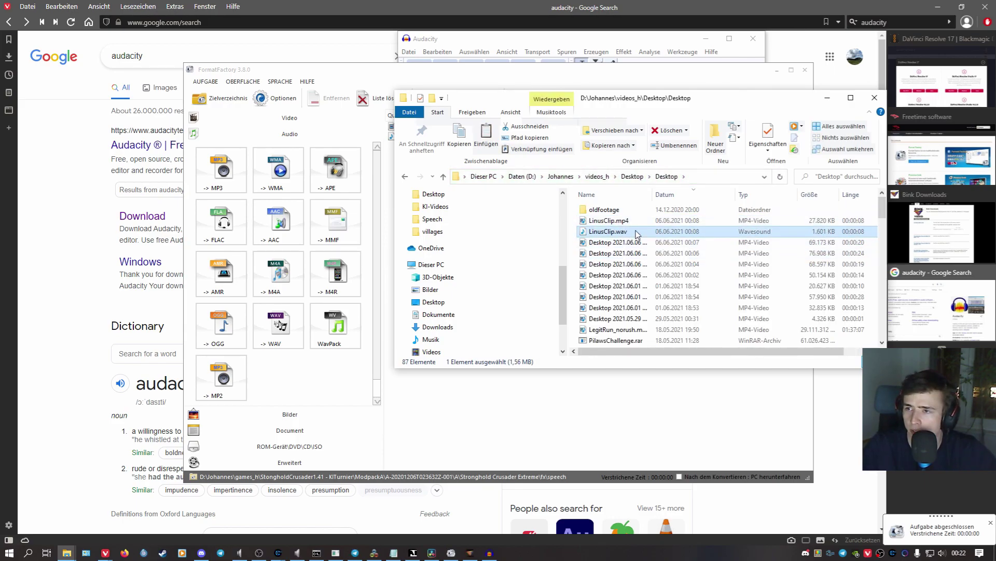
# Paste LinusClip.wav into KI-Videos and rename the copy to ab_kick_player_01.wav
pyautogui.moveTo(66, 552)
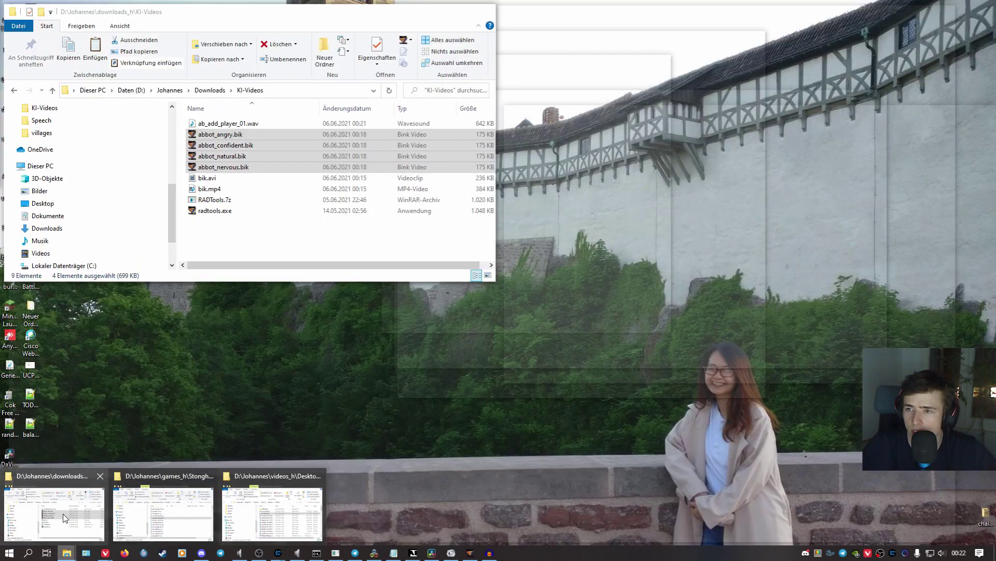
pyautogui.click(66, 517)
pyautogui.hotkey('ctrl', 'v')
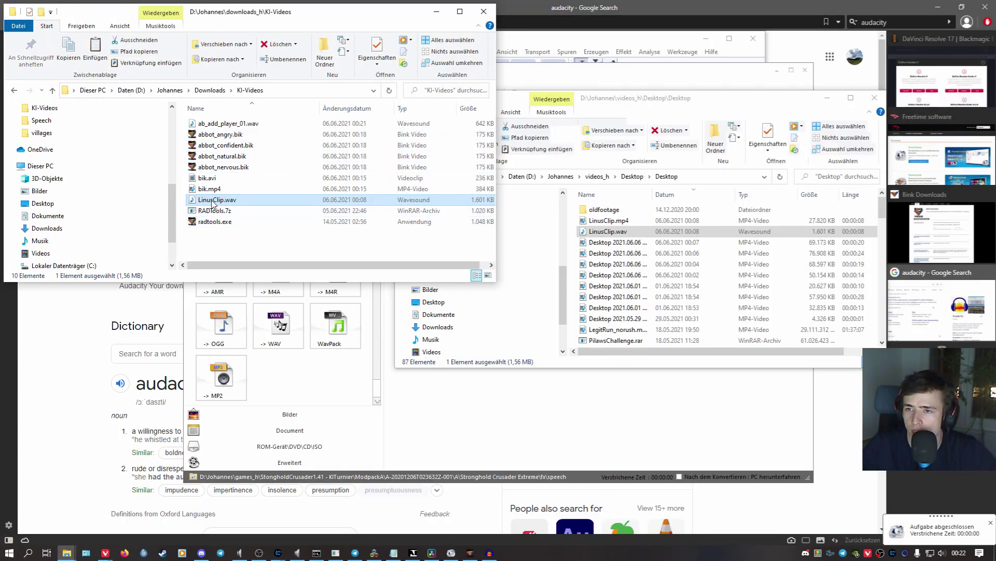
pyautogui.click(214, 203)
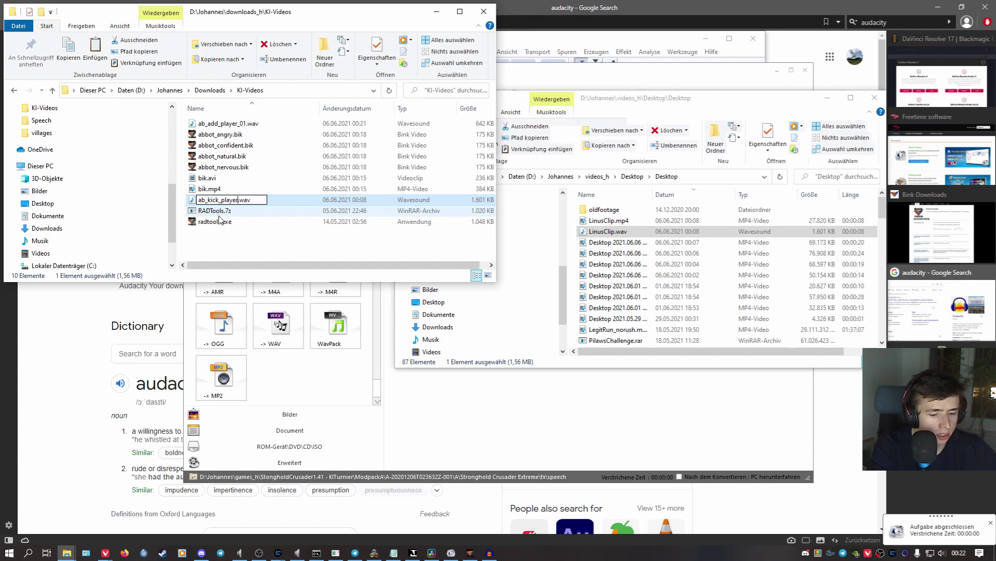
pyautogui.write('_01')
pyautogui.press('Return')
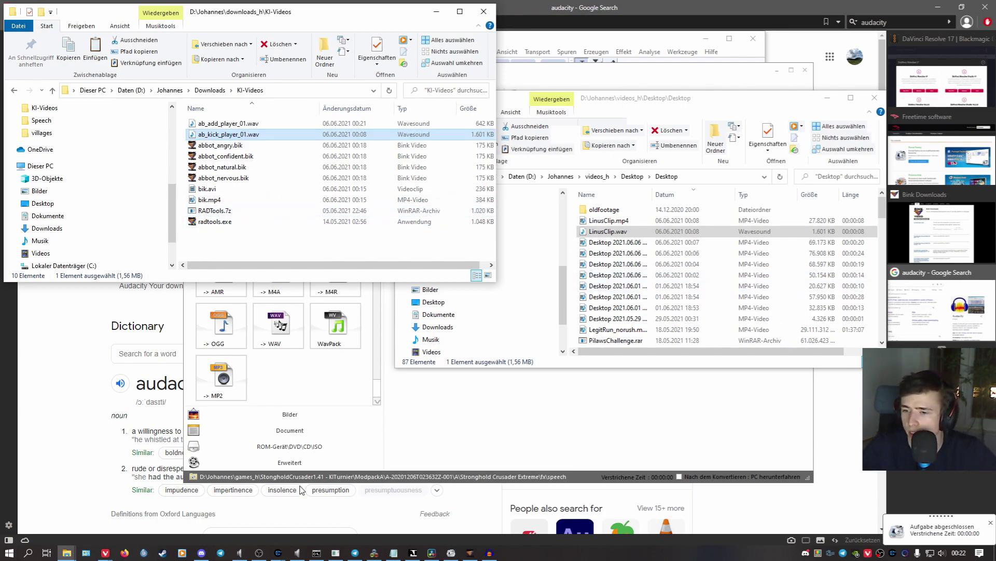
# Bring up the Speech folder and scroll to its ab_ voice files
pyautogui.moveTo(64, 554)
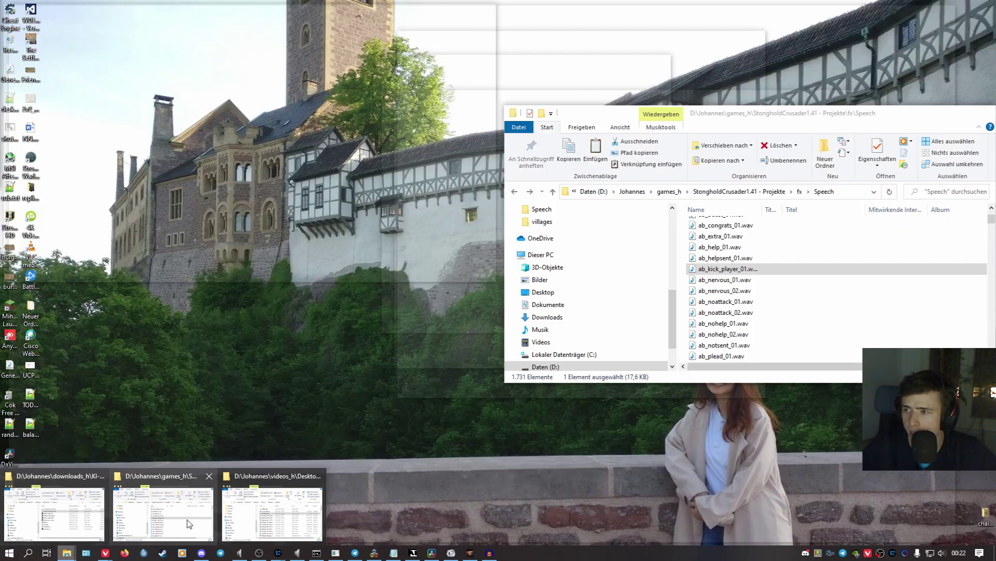
pyautogui.click(187, 521)
pyautogui.moveTo(747, 272)
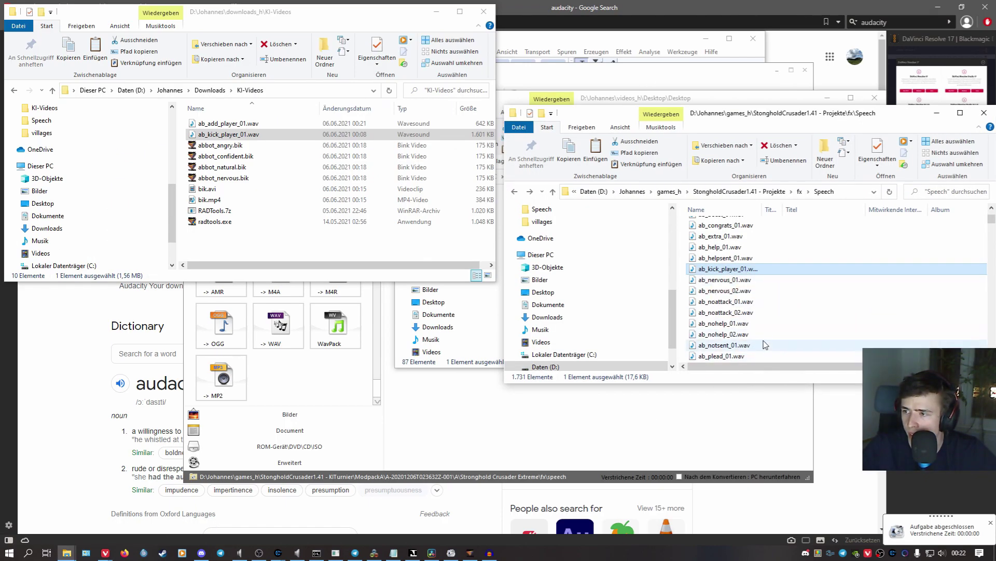
pyautogui.scroll(2, 756, 336)
pyautogui.click(734, 256)
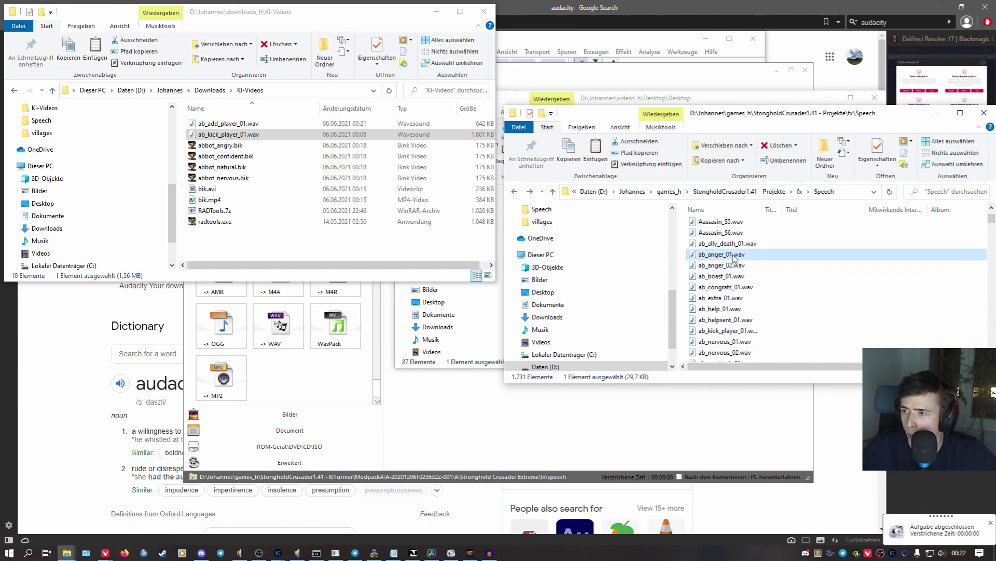
pyautogui.scroll(2, 778, 260)
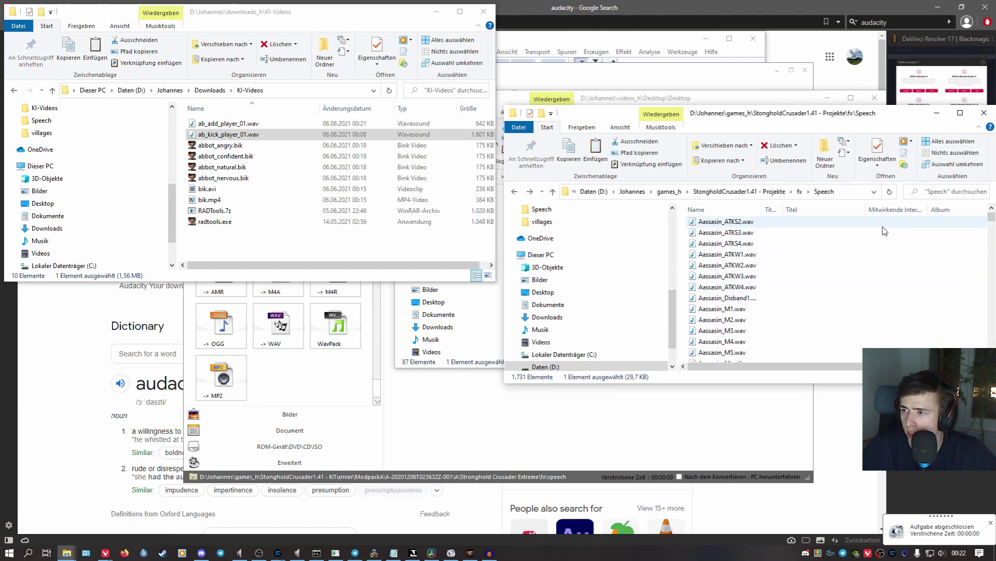
pyautogui.scroll(2, 820, 259)
# Search Speech for files starting with ab_ to locate ab_add_player_01.wav, then clear the search
pyautogui.click(945, 192)
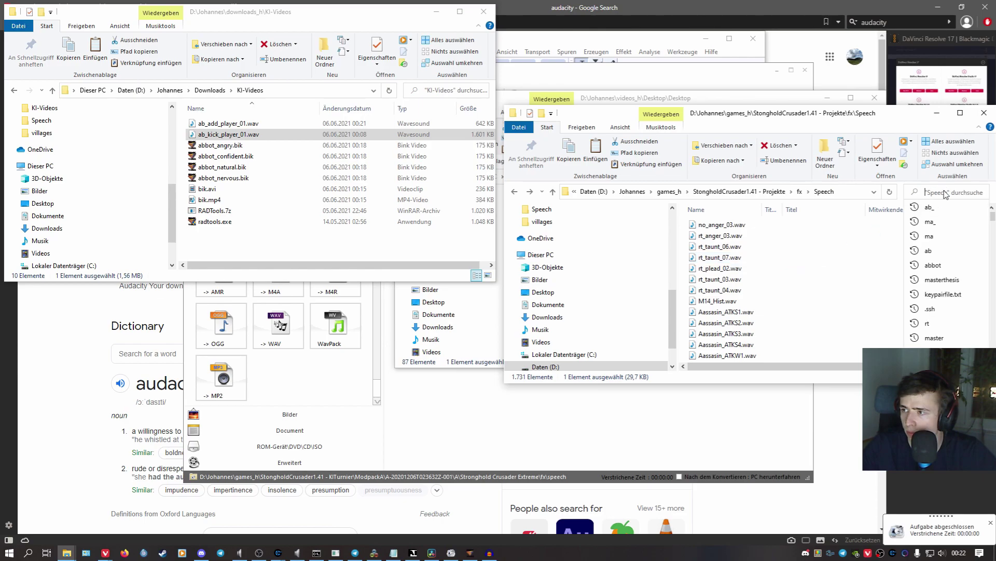
pyautogui.write('ab_')
pyautogui.press('Return')
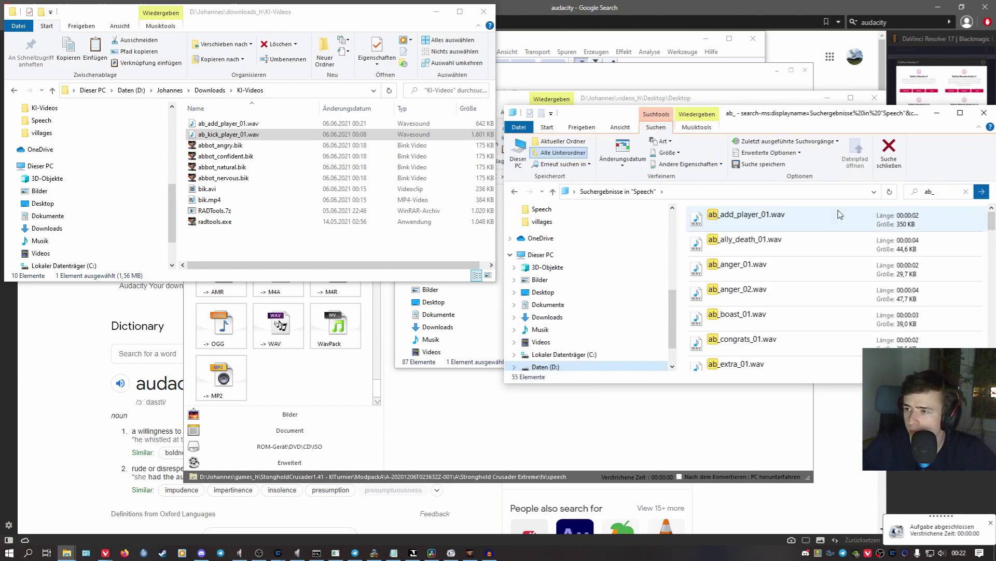
pyautogui.click(746, 215)
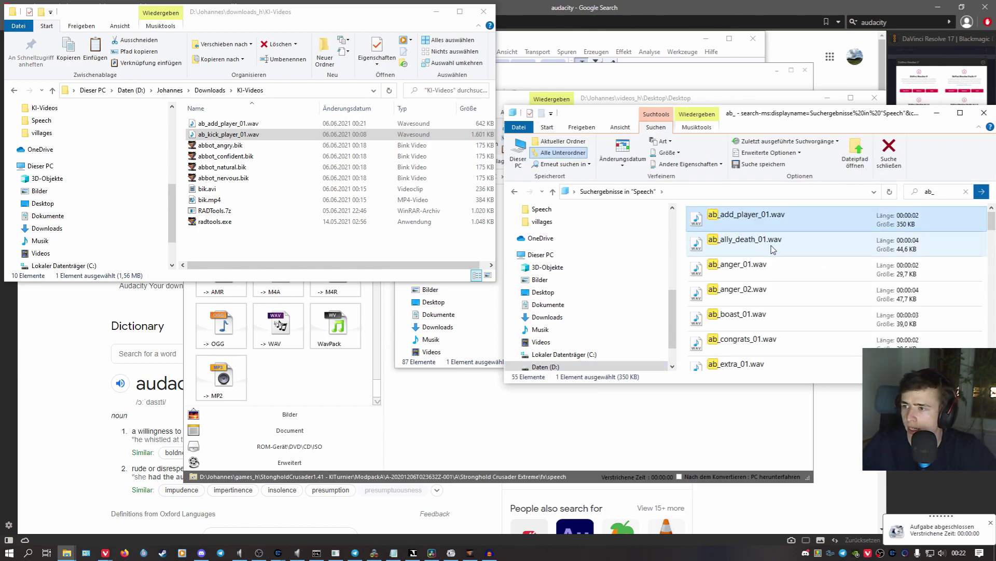
pyautogui.click(818, 291)
pyautogui.click(949, 190)
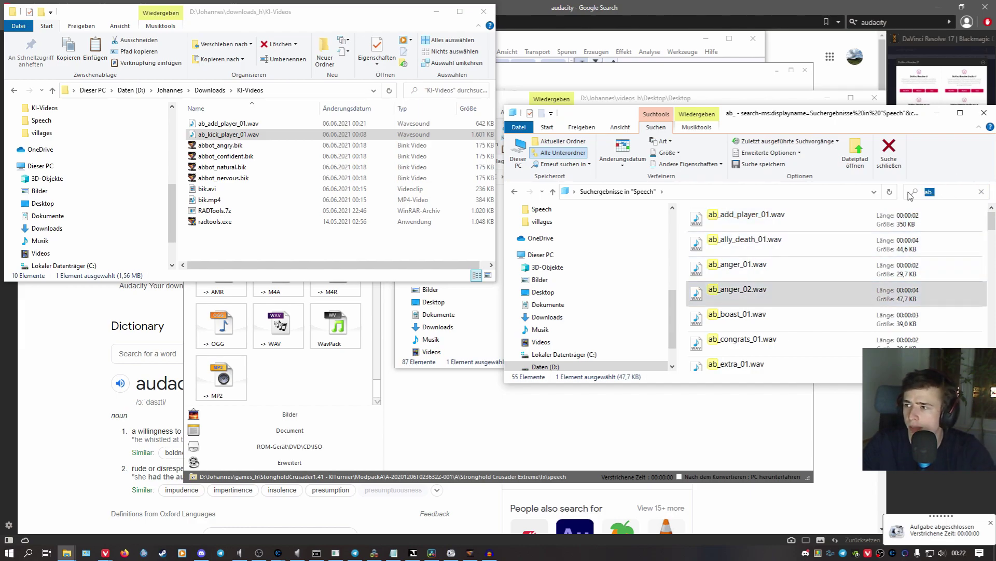
pyautogui.click(515, 192)
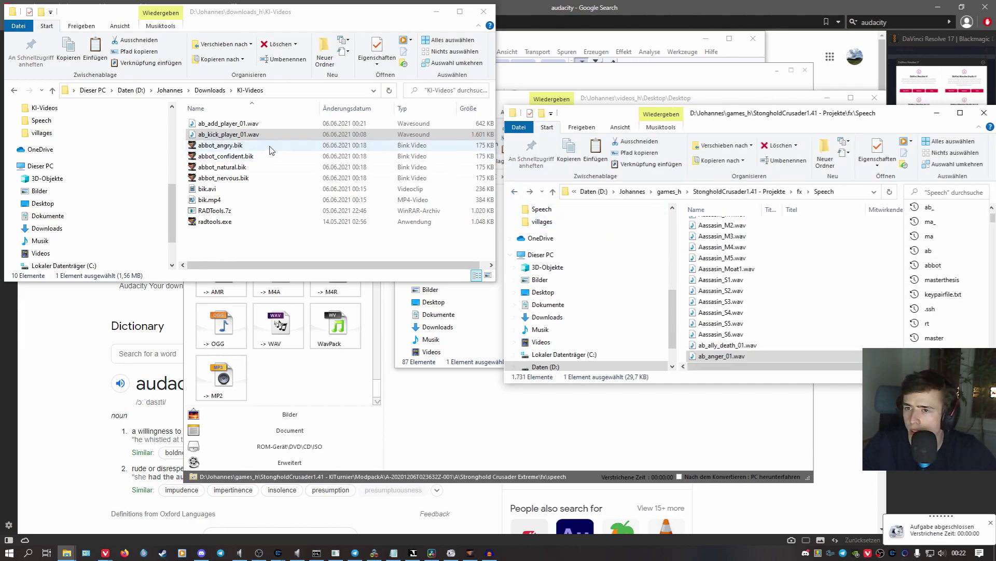
# Paste both WAVs into Speech, replace the existing files, and go up to the game folder
pyautogui.keyDown('ctrl'); pyautogui.click(228, 123); pyautogui.keyUp('ctrl')
pyautogui.click(686, 293)
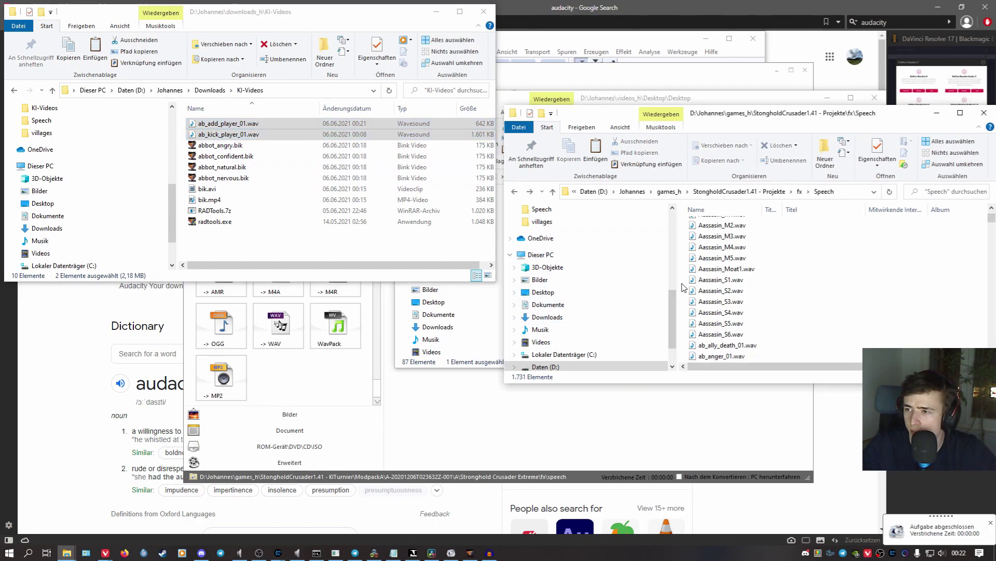
pyautogui.hotkey('ctrl', 'v')
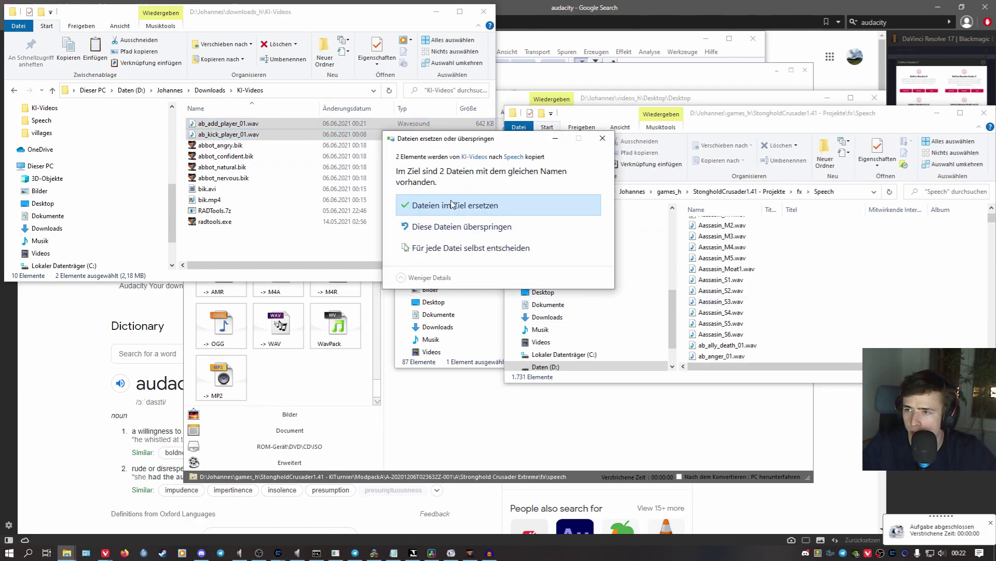
pyautogui.click(453, 205)
pyautogui.click(740, 191)
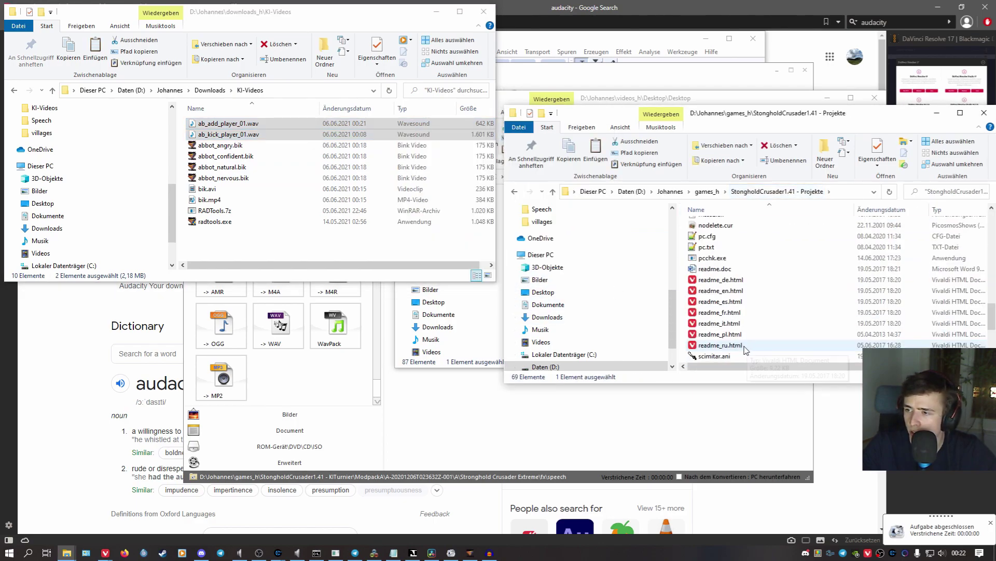
pyautogui.scroll(-4, 746, 348)
# Launch Stronghold_Crusader_Extreme.exe and fill the opponent slots with the Abt (abbot) character
pyautogui.doubleClick(715, 302)
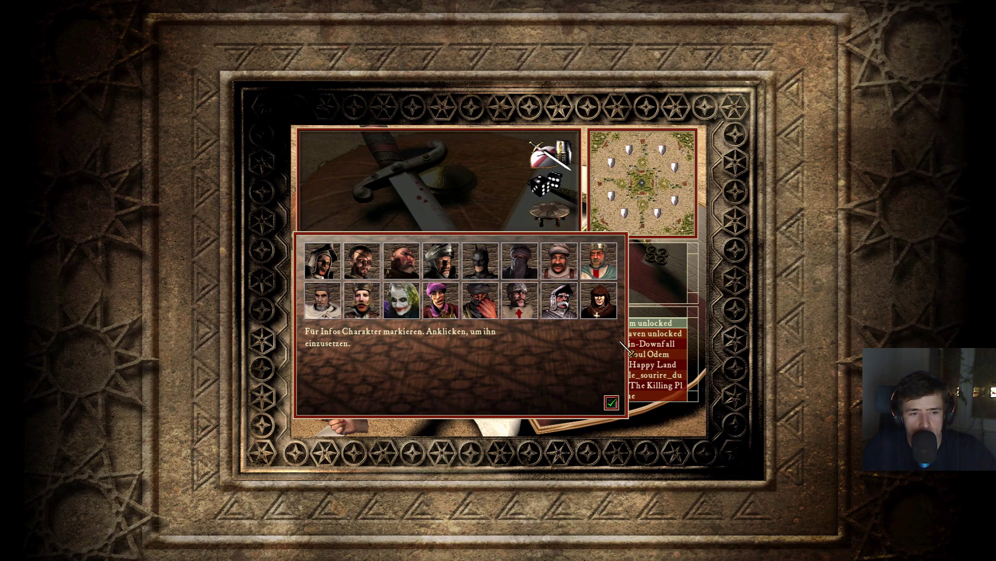
pyautogui.click(601, 307)
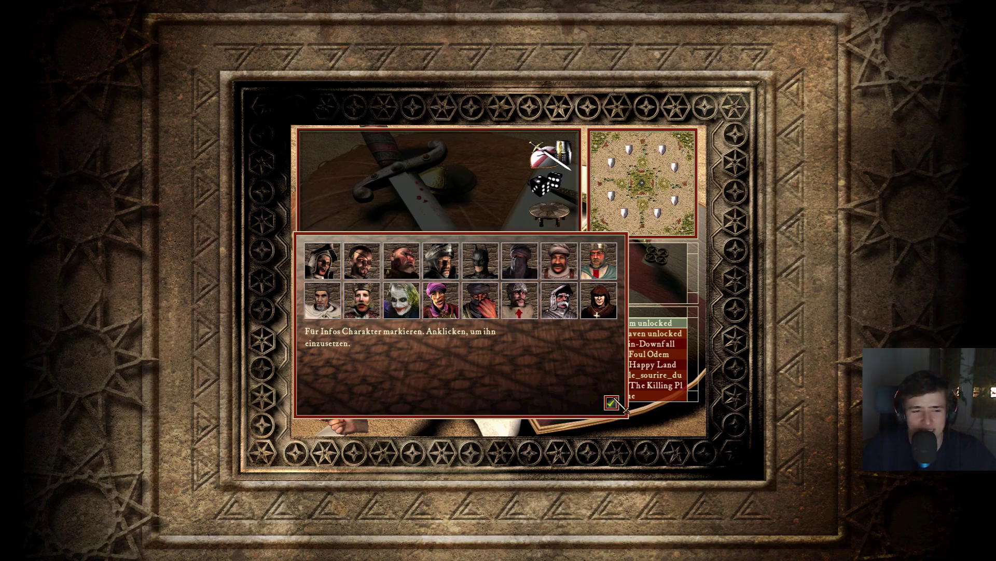
pyautogui.click(613, 402)
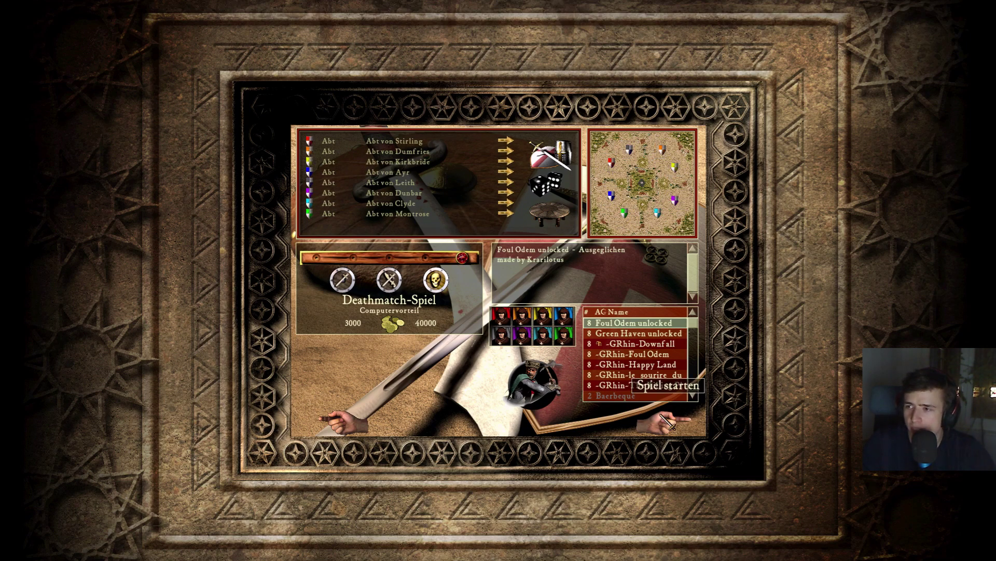
# Start the abbot deathmatch, raise then trim the game speed, and pan the map up-right
pyautogui.click(661, 415)
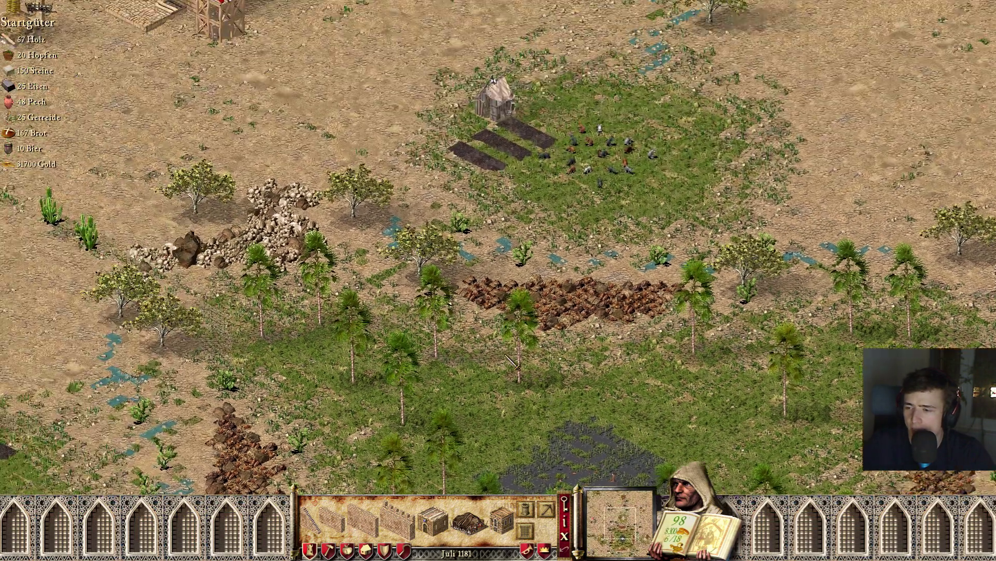
pyautogui.press('KP_Add')
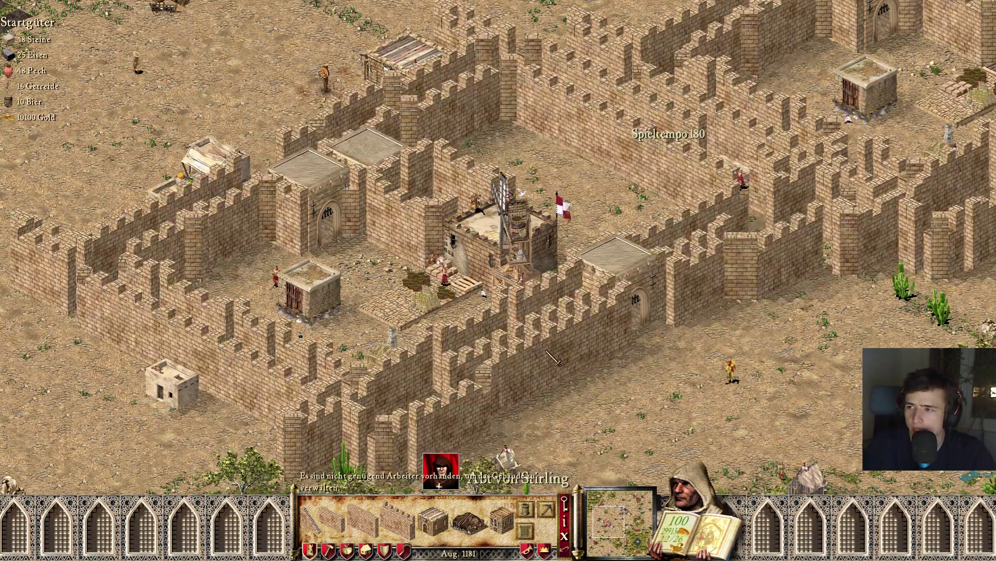
pyautogui.press('KP_Add')
pyautogui.press('KP_Add')
pyautogui.press('KP_Add')
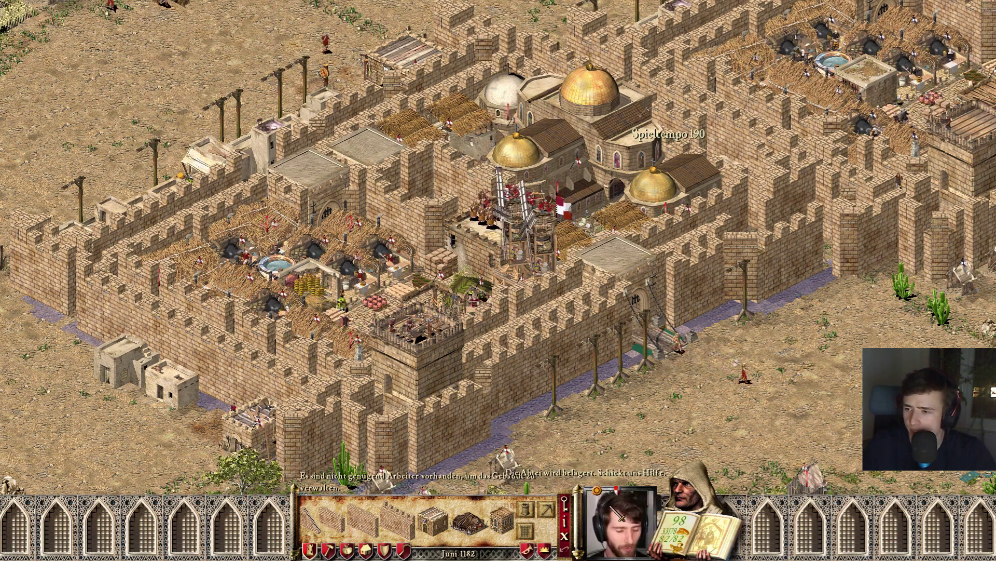
pyautogui.press('KP_Subtract')
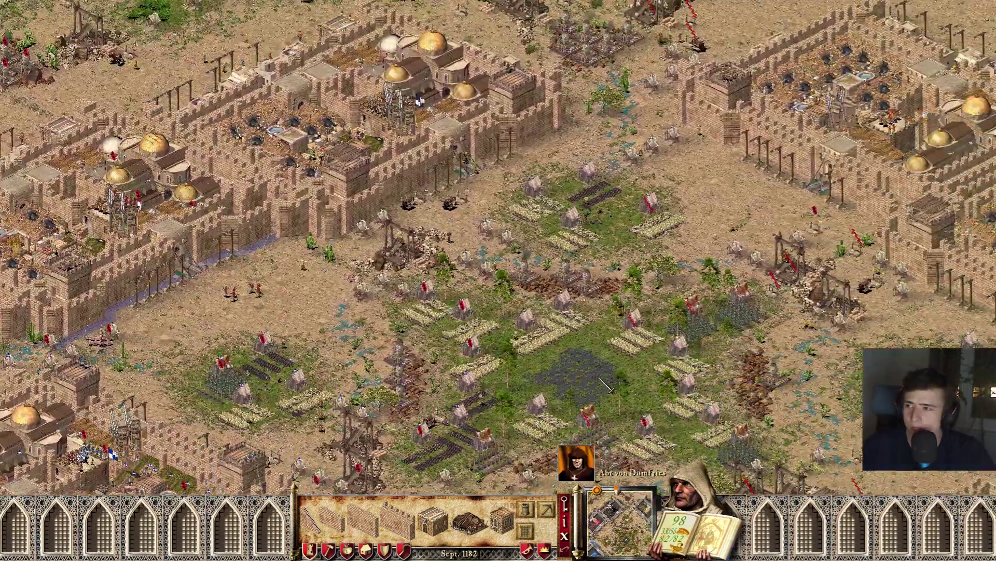
pyautogui.press('Up')
pyautogui.press('Right')
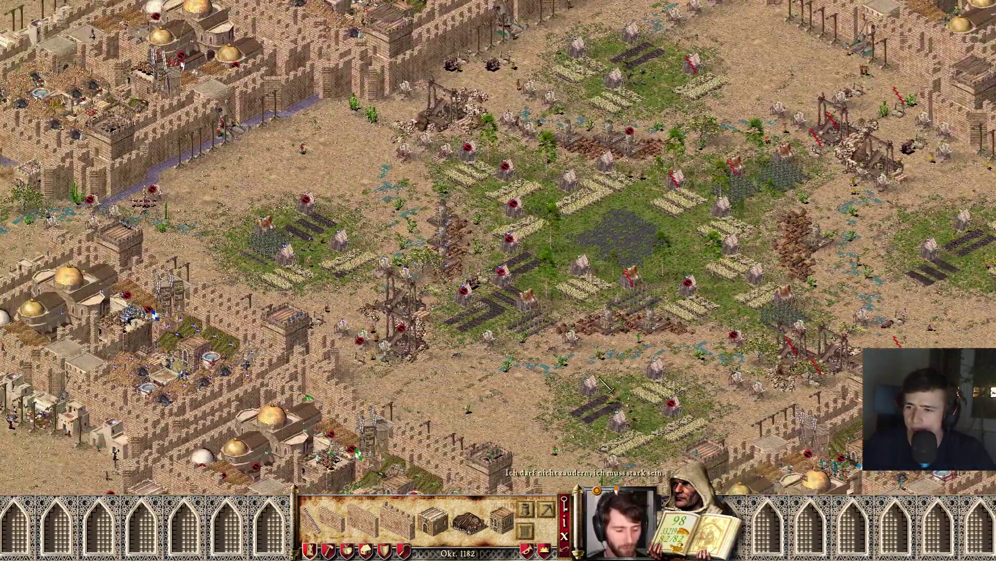